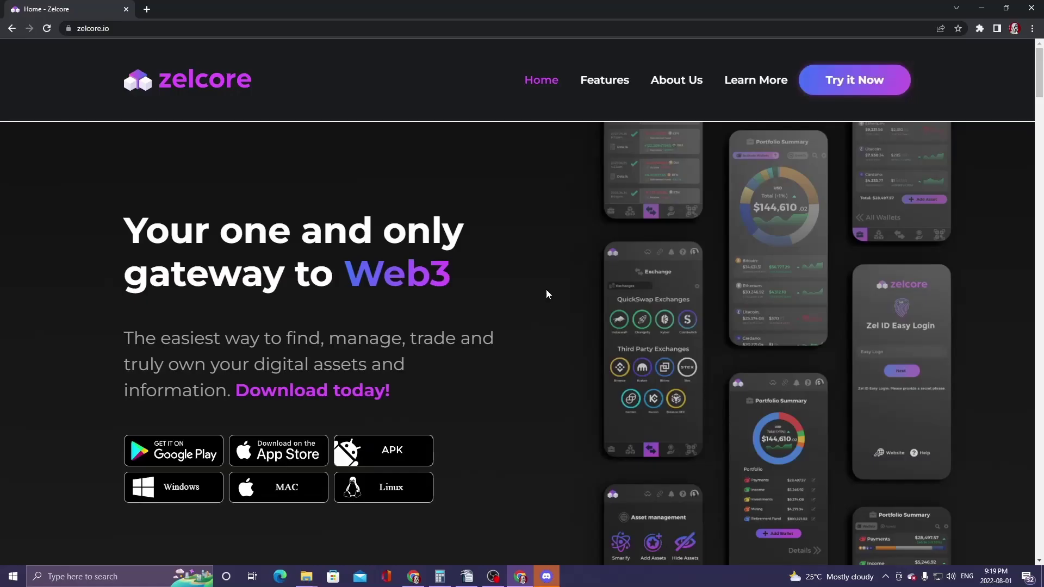
# - Download the Windows Zelcore installer from zelcore.io and launch it to the login screen
pyautogui.click(126, 35)
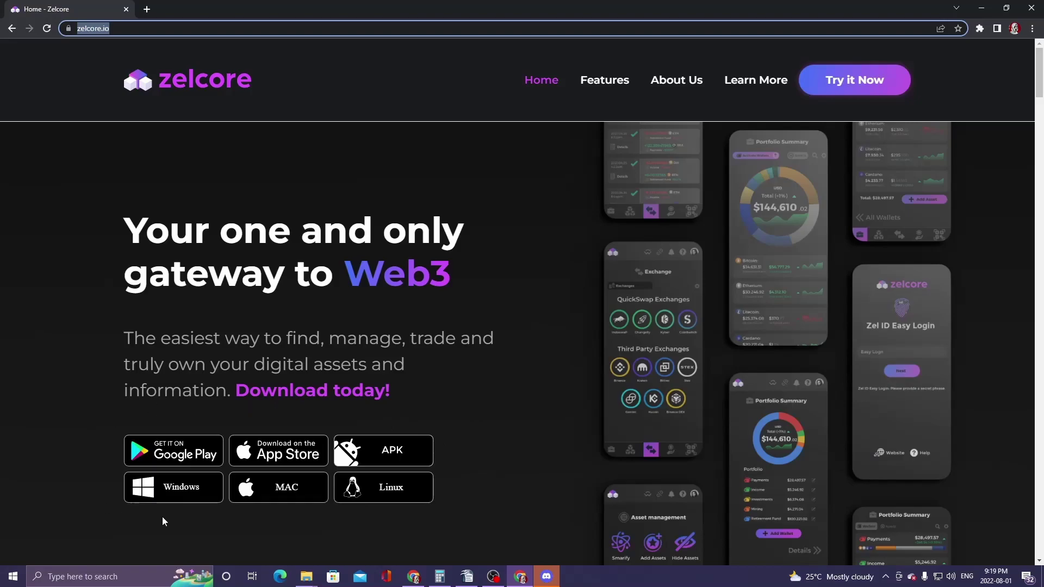
pyautogui.click(177, 491)
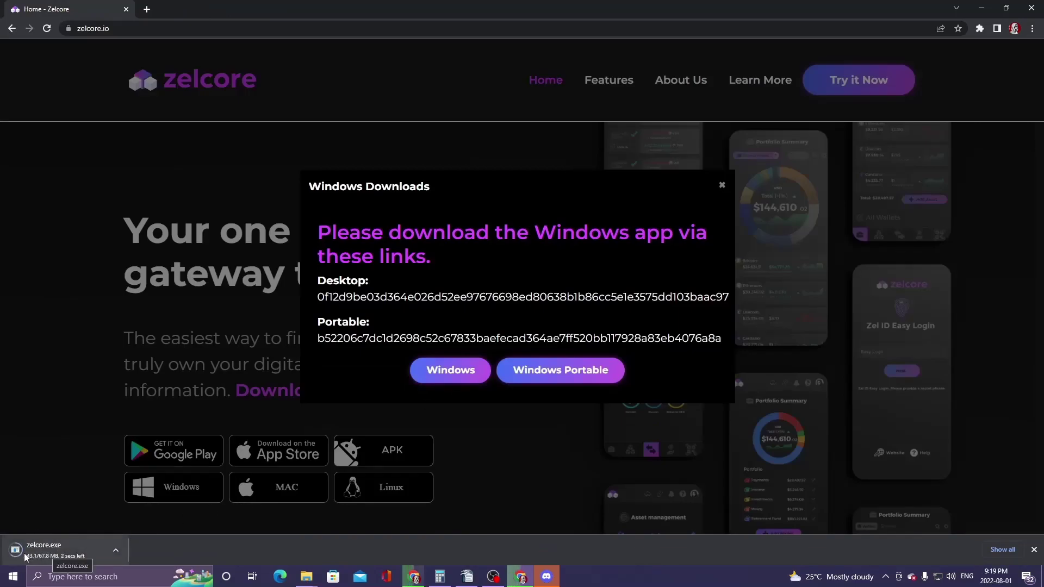
pyautogui.click(41, 548)
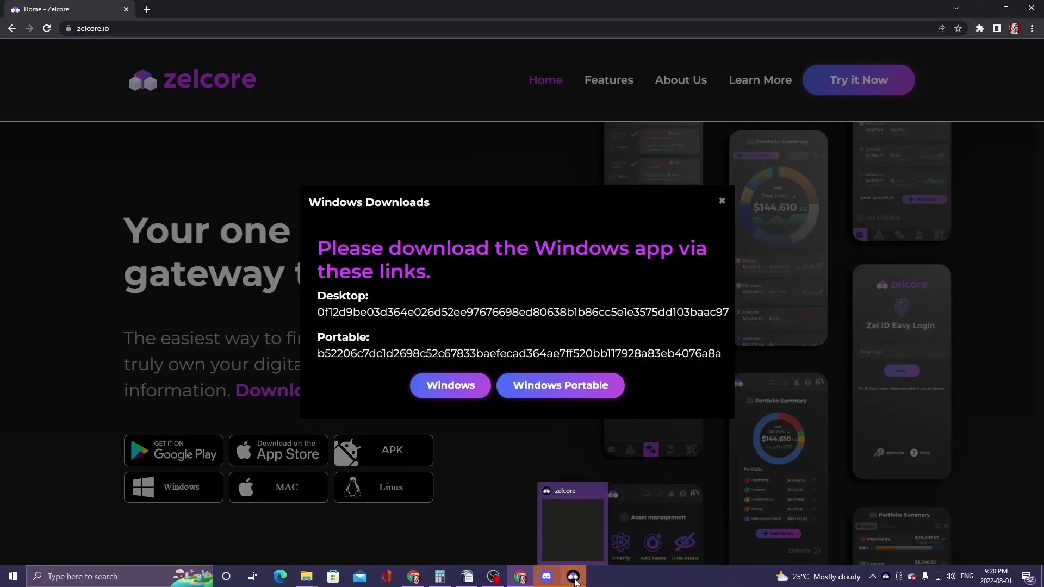
pyautogui.click(574, 577)
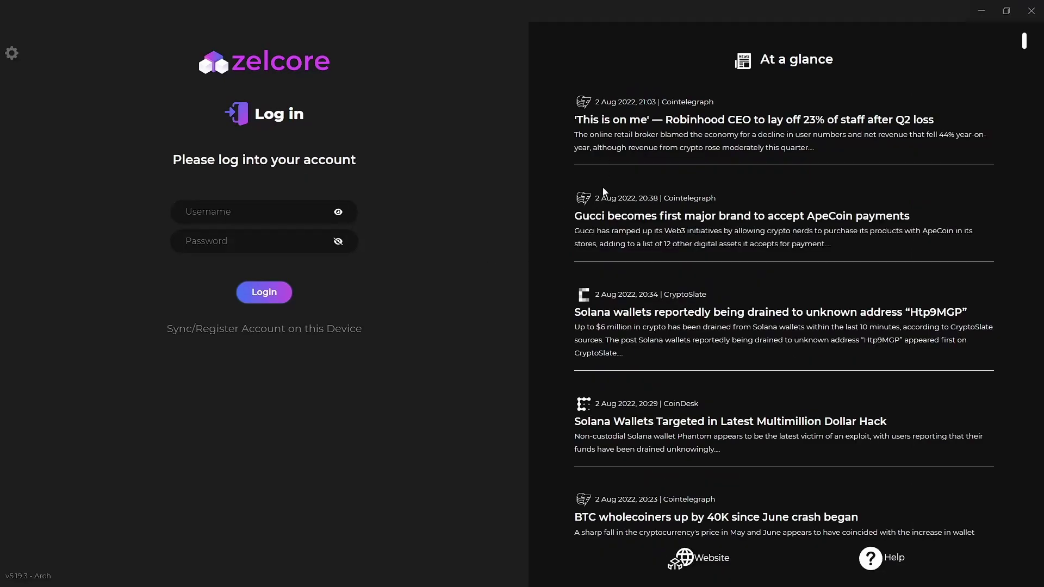
pyautogui.scroll(-2, 980, 143)
pyautogui.scroll(-6, 957, 155)
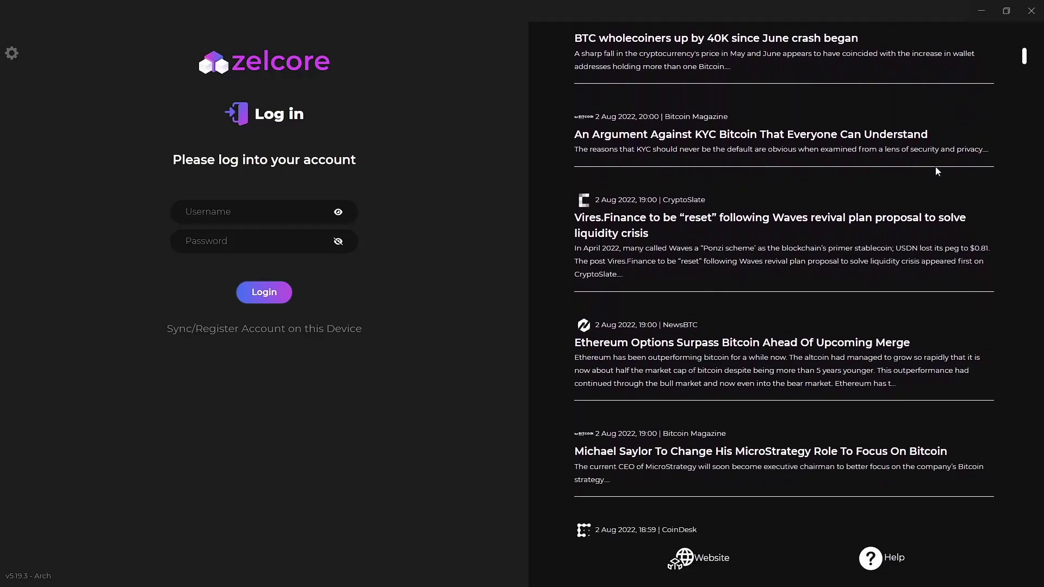
pyautogui.scroll(5, 905, 185)
pyautogui.scroll(3, 897, 195)
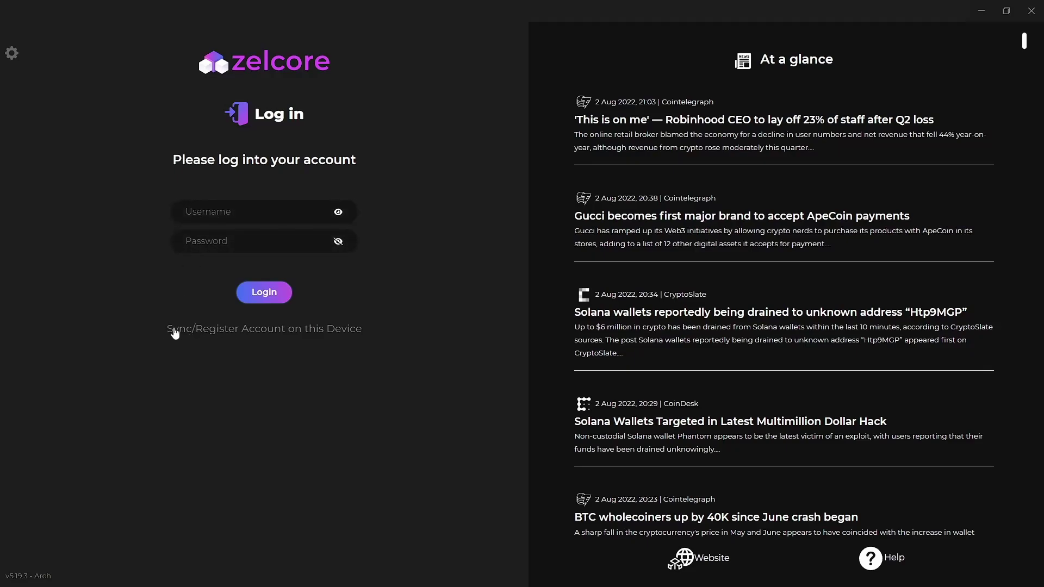
# - Fill in a new account's username, password and confirmation, and enable the recovery password mechanism
pyautogui.click(226, 332)
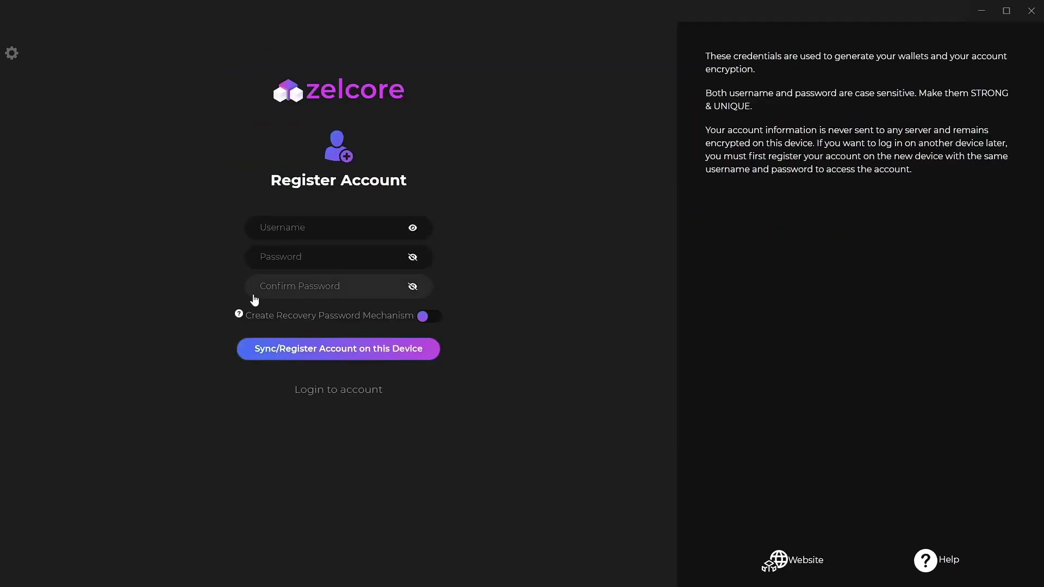
pyautogui.write('Pocketacestest')
pyautogui.press('Tab')
pyautogui.write('••••••••')
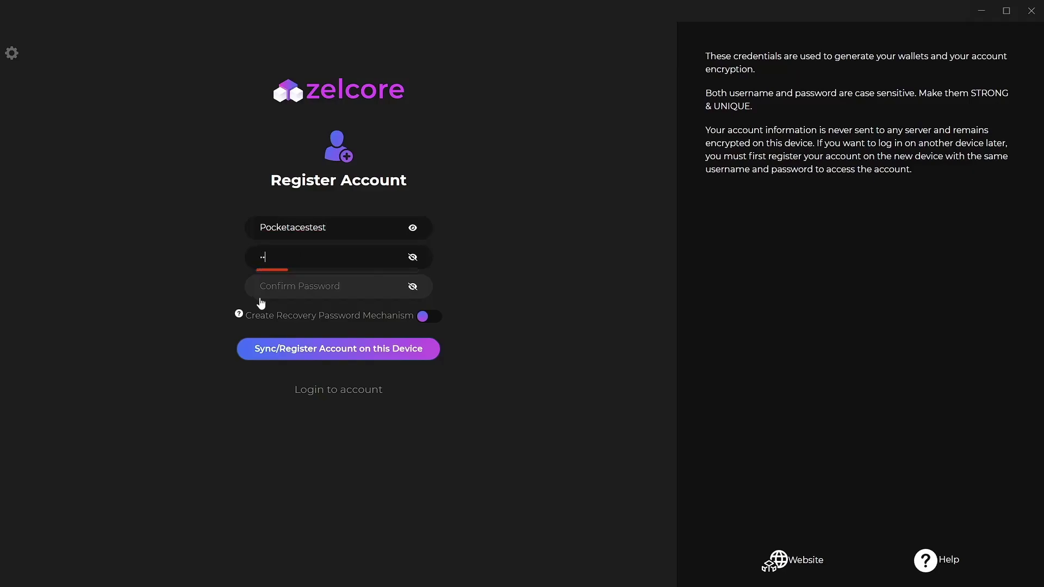
pyautogui.write('•')
pyautogui.click(345, 294)
pyautogui.write('•••••••••')
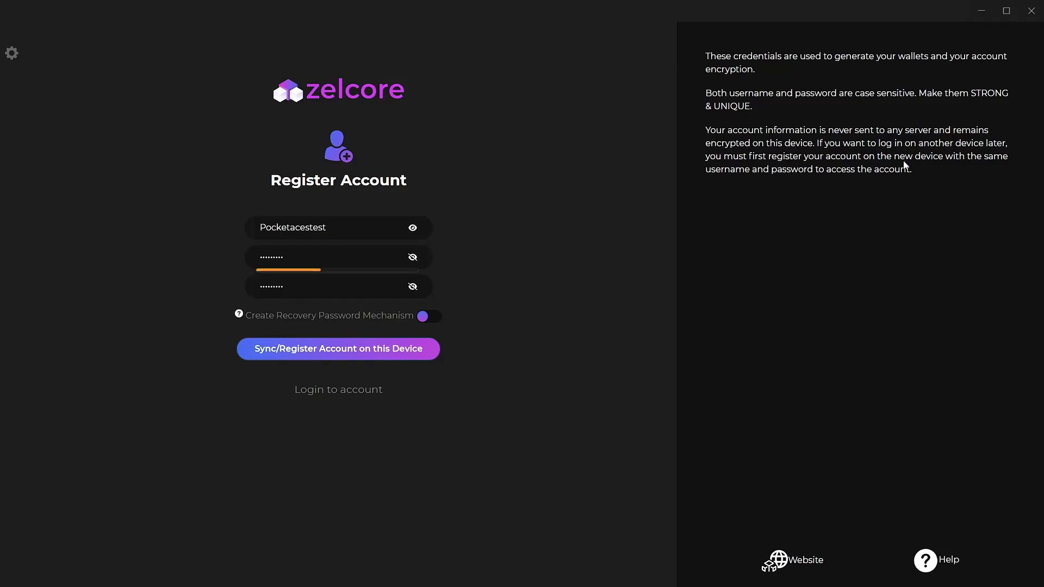
pyautogui.moveTo(238, 315)
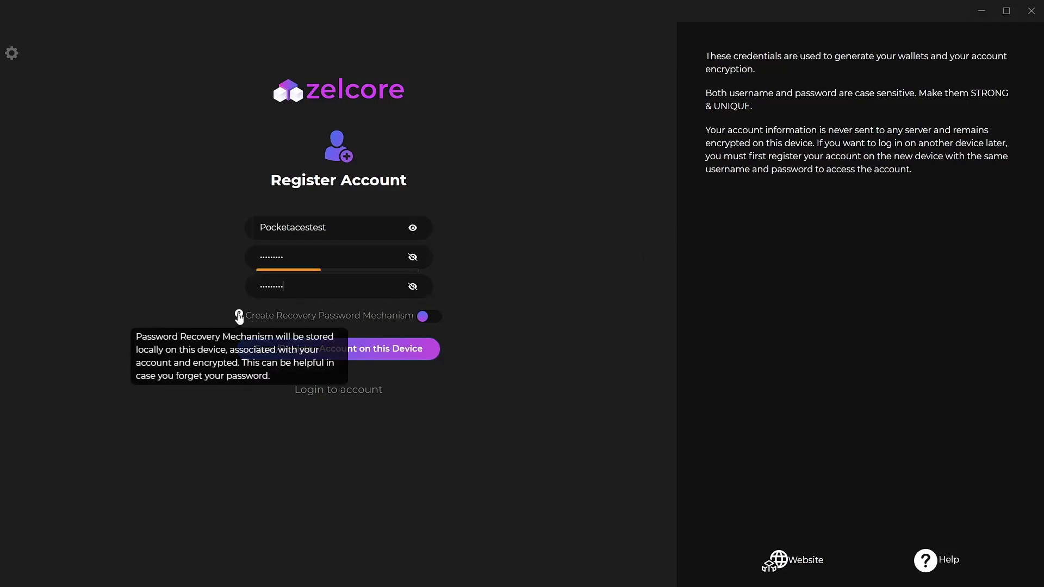
pyautogui.click(425, 320)
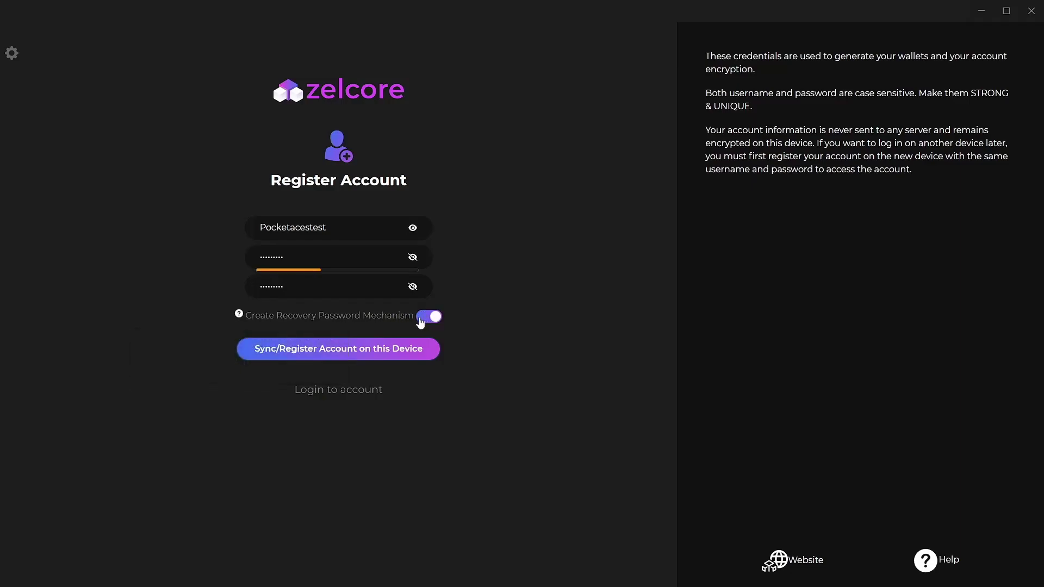
# - Submit registration and answer the 'road you grew up on' security question
pyautogui.click(329, 350)
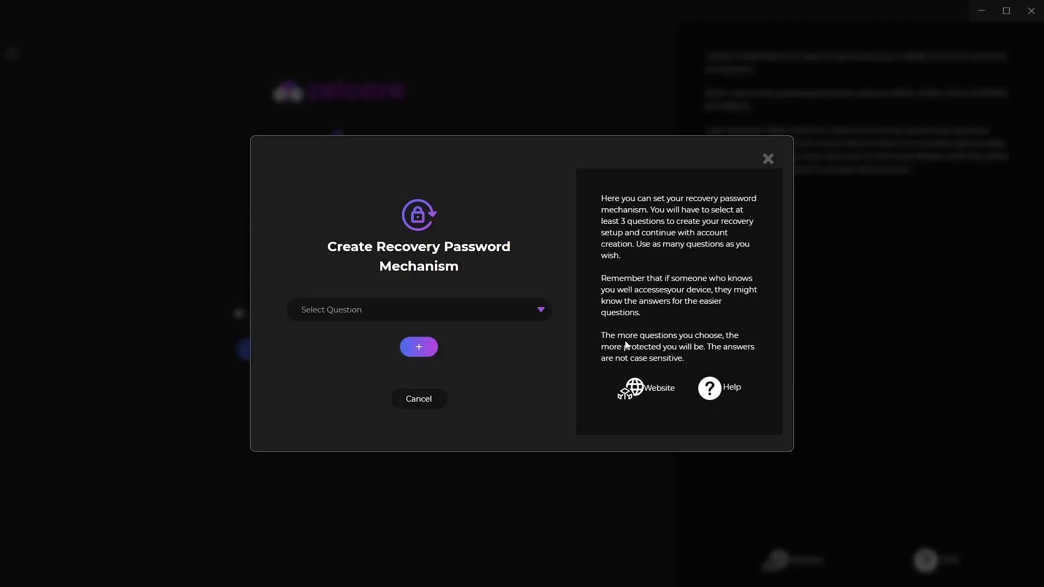
pyautogui.click(540, 310)
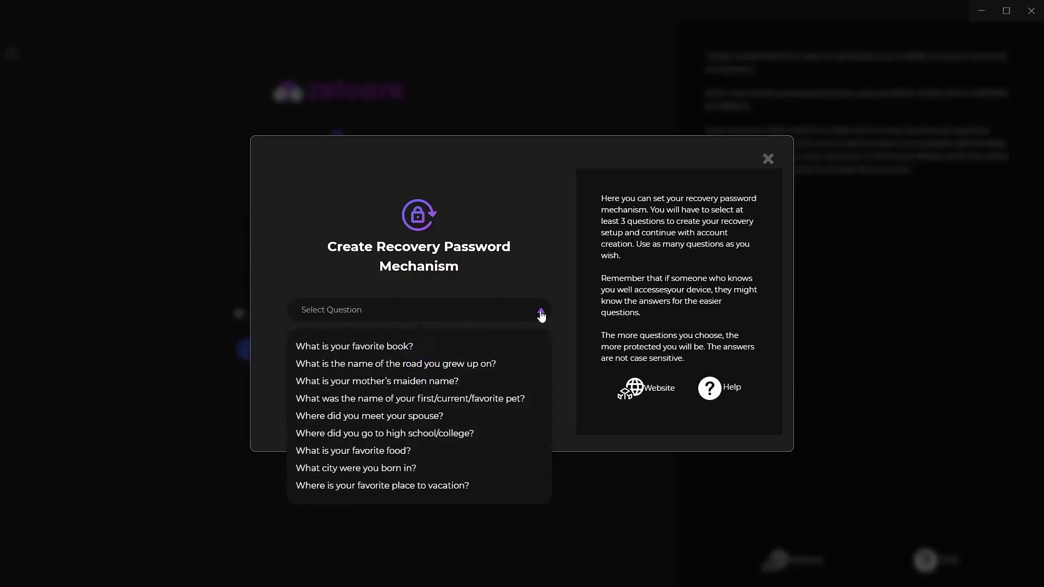
pyautogui.click(387, 364)
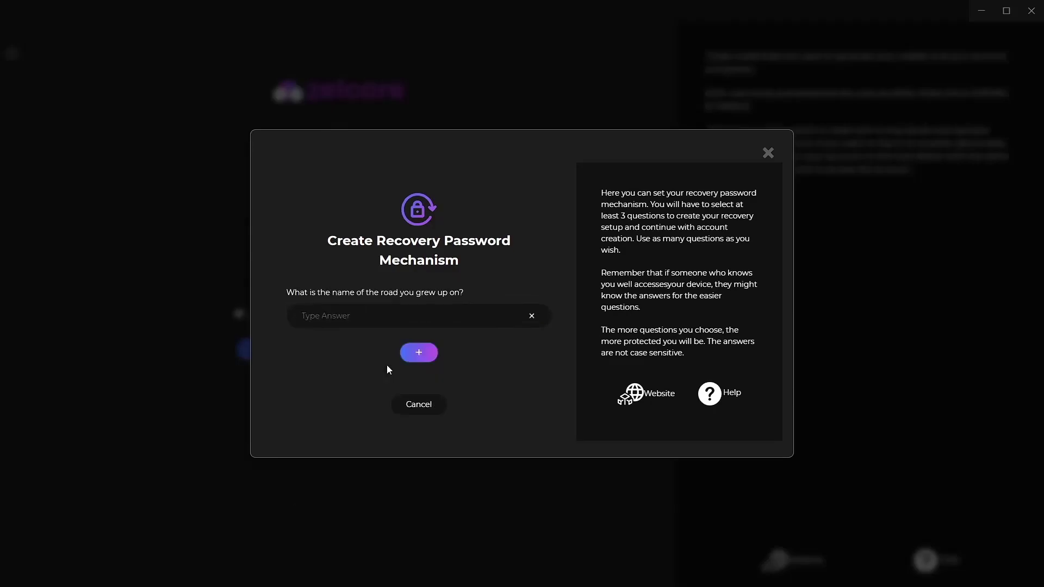
pyautogui.click(363, 325)
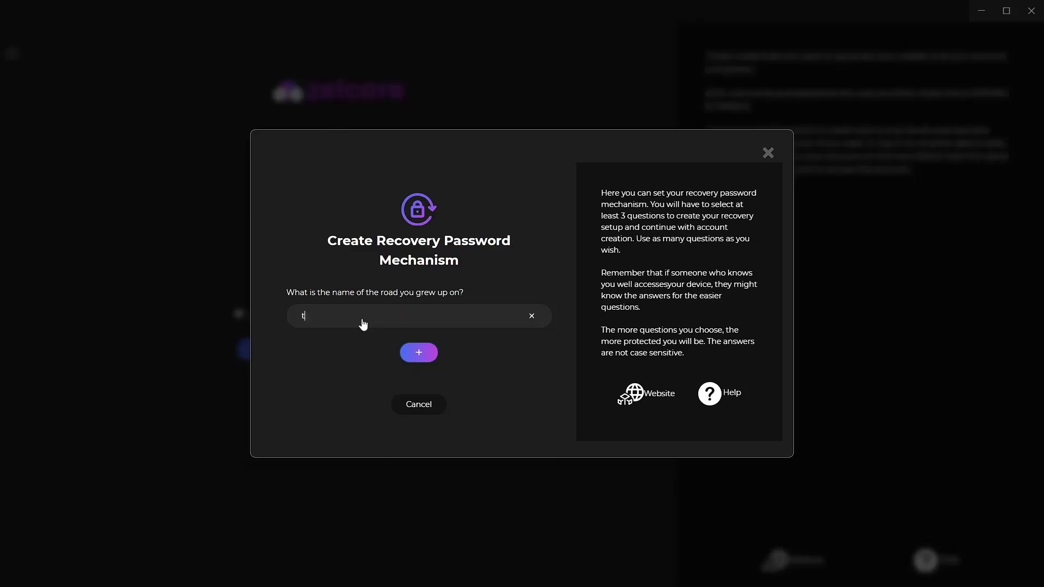
# - Add and answer two more questions: where you met your spouse and favourite vacation place
pyautogui.click(420, 354)
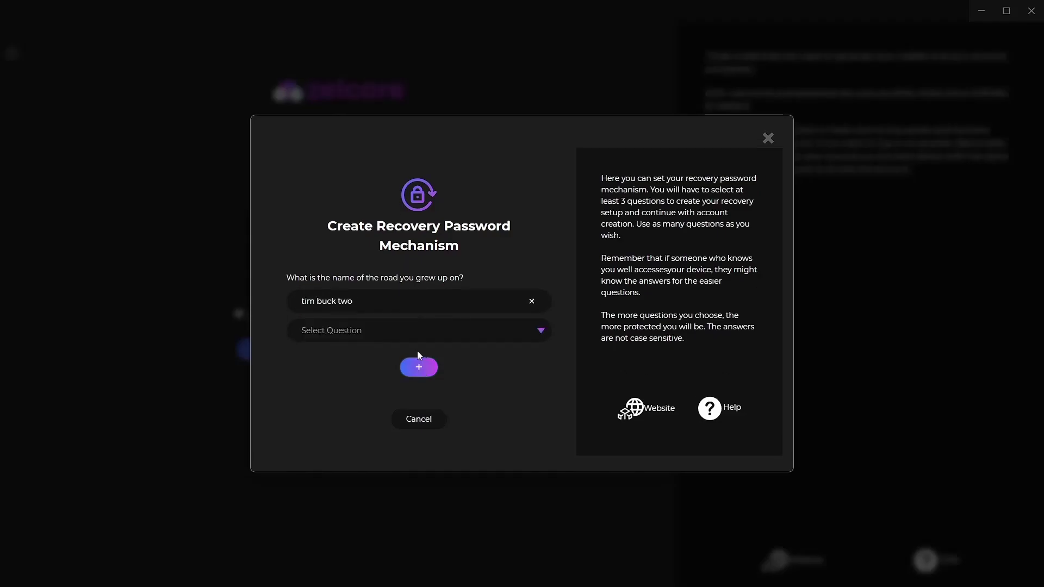
pyautogui.click(427, 330)
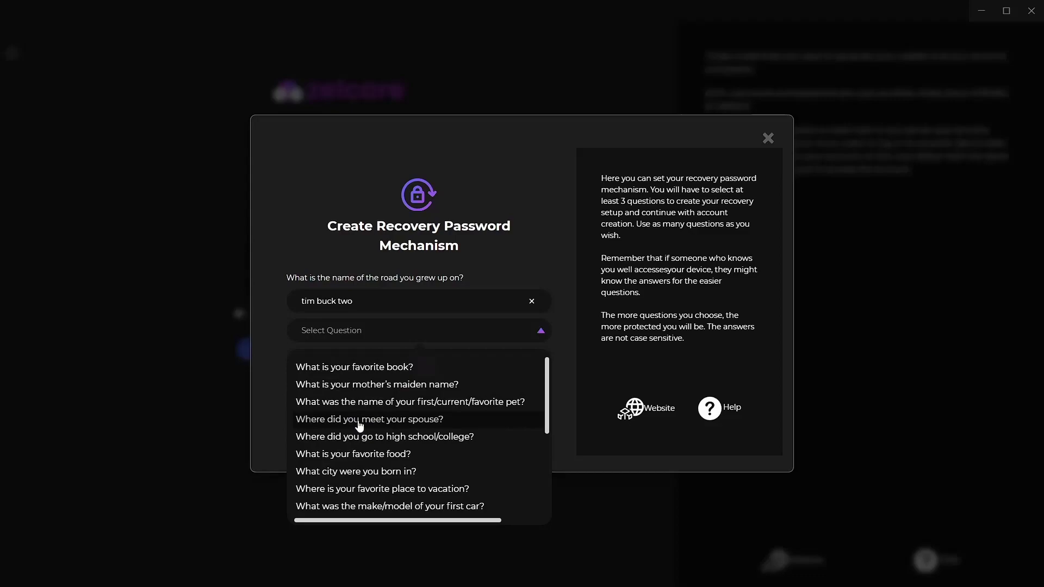
pyautogui.click(359, 419)
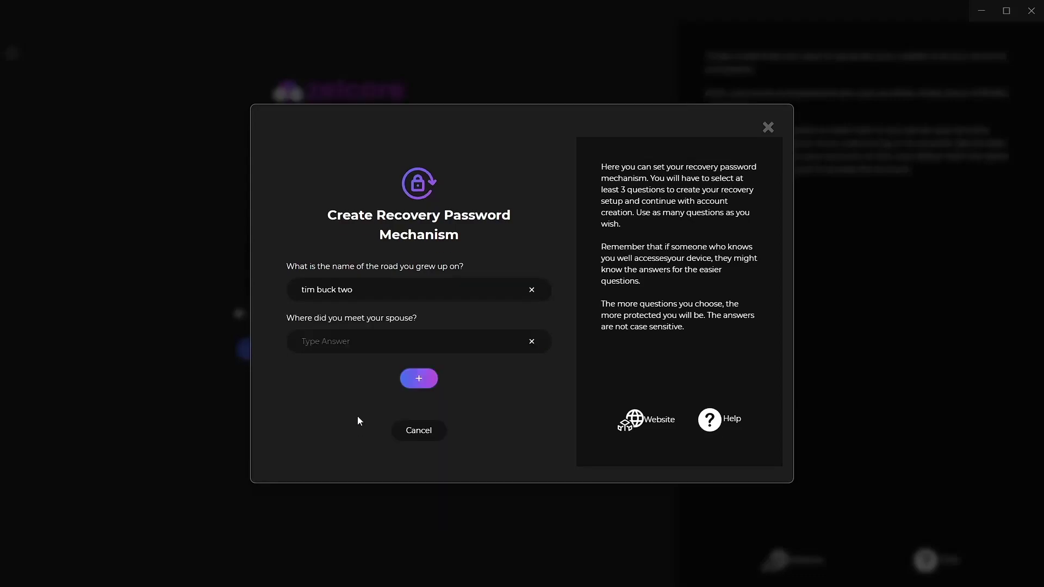
pyautogui.click(353, 342)
pyautogui.click(421, 377)
pyautogui.click(540, 356)
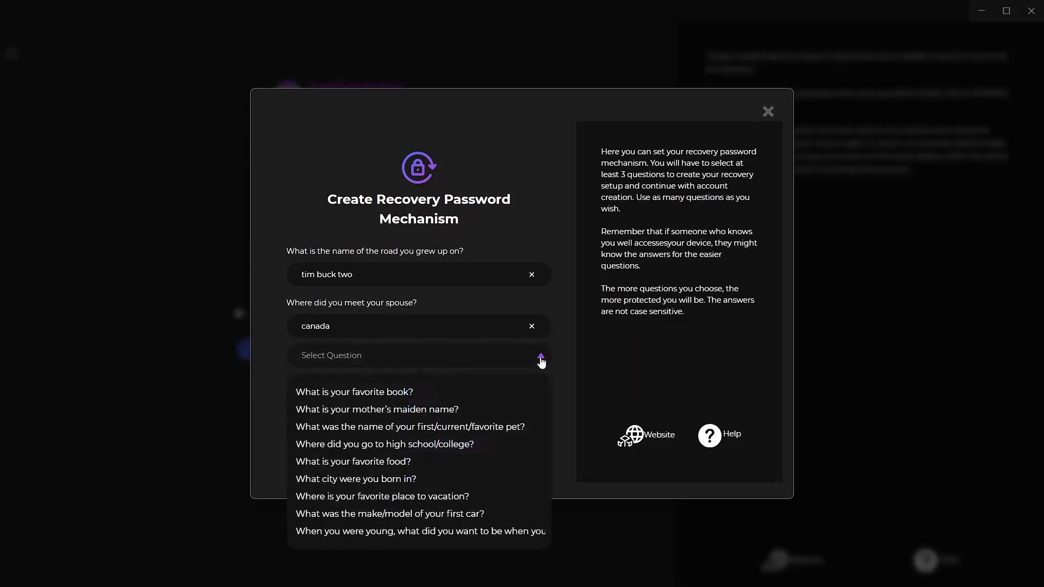
pyautogui.click(339, 496)
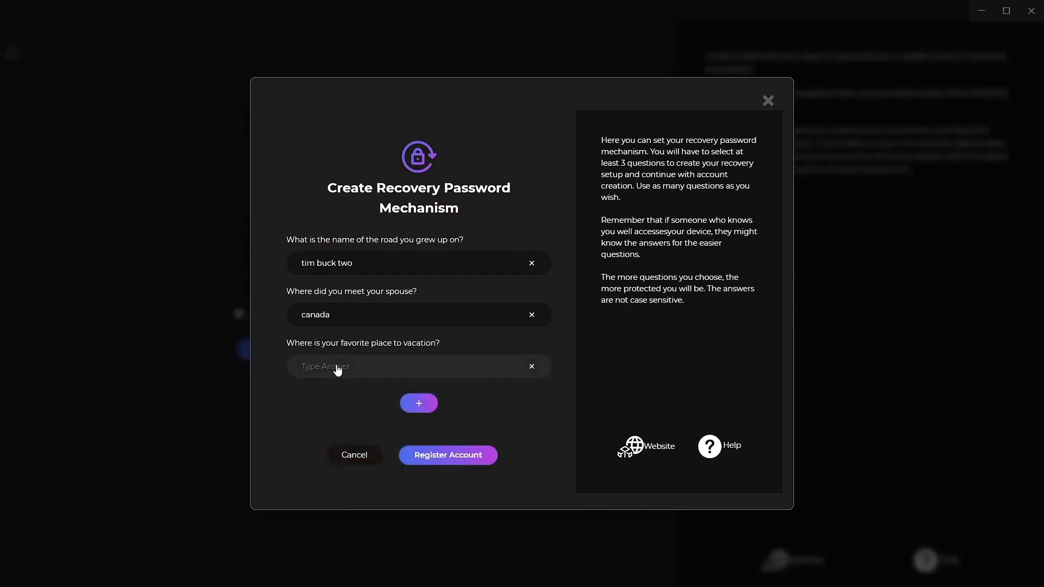
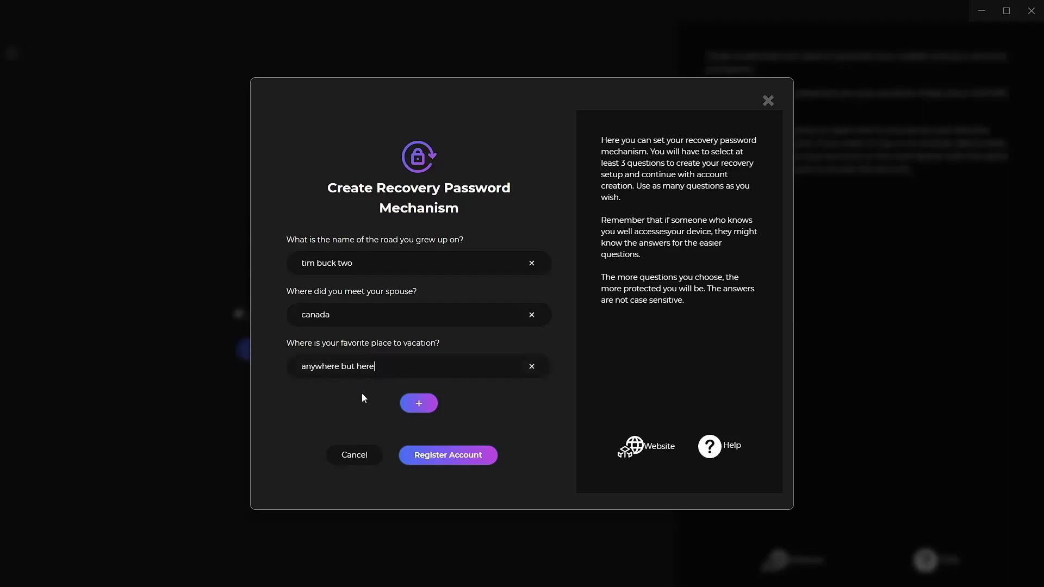
# - Register the account, confirm the credentials backup, log in and close the welcome information
pyautogui.click(448, 458)
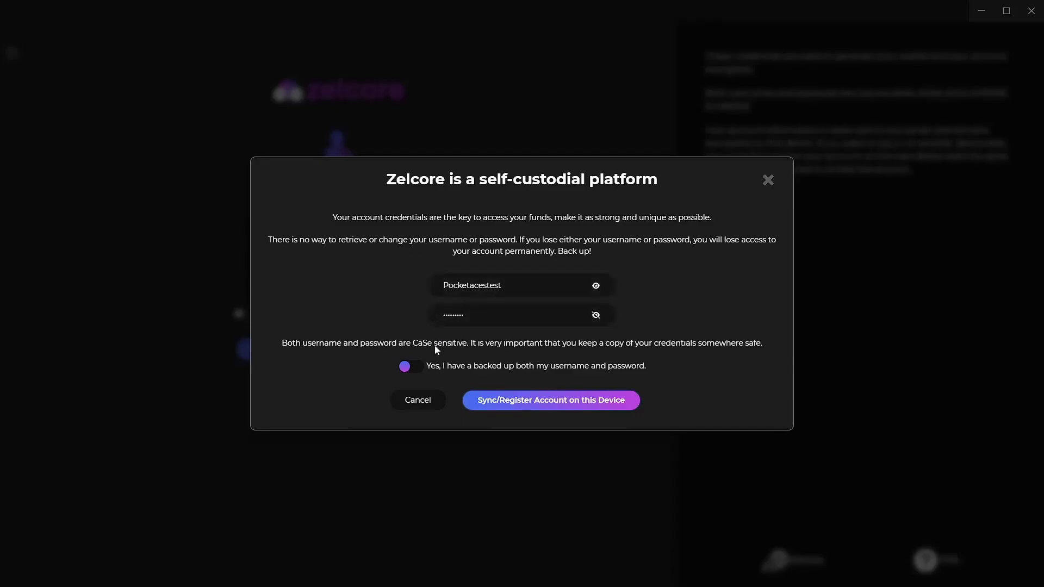
pyautogui.click(405, 369)
pyautogui.click(564, 406)
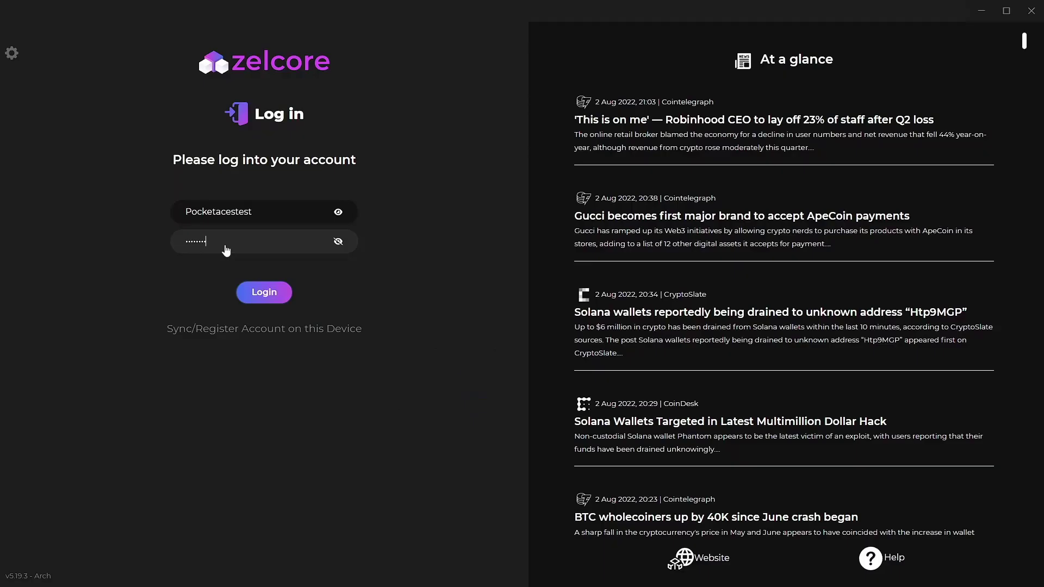
pyautogui.click(268, 294)
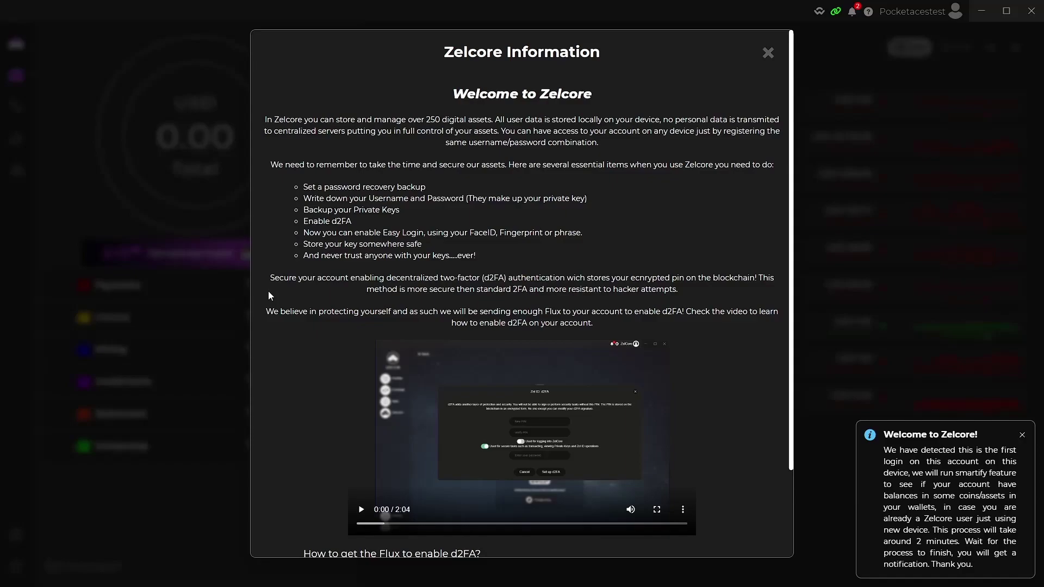
pyautogui.scroll(-2, 520, 535)
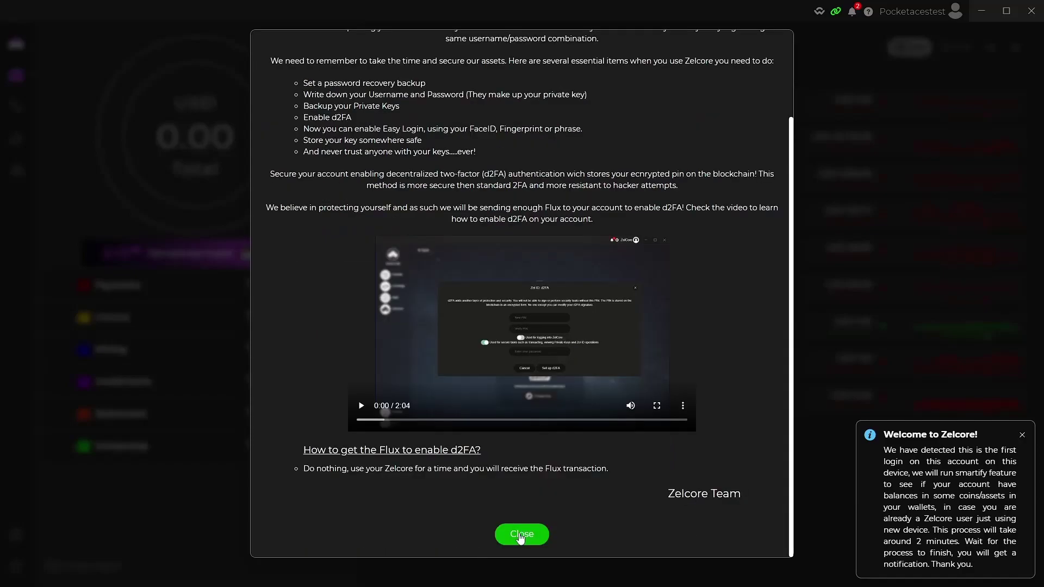
pyautogui.click(520, 535)
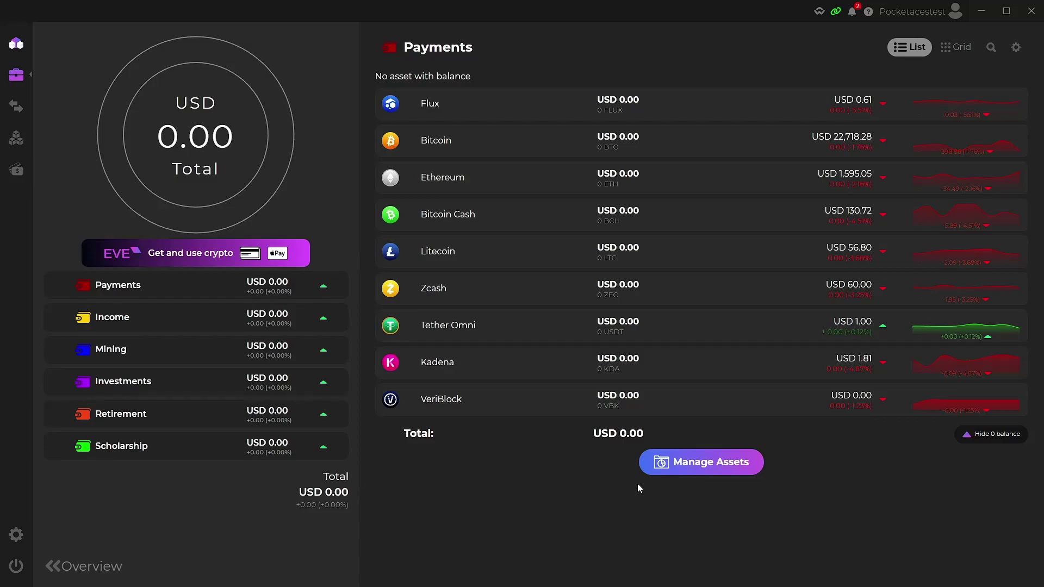
# - Run Smartify from the asset management options and dismiss the Smart Portfolio settings
pyautogui.click(700, 461)
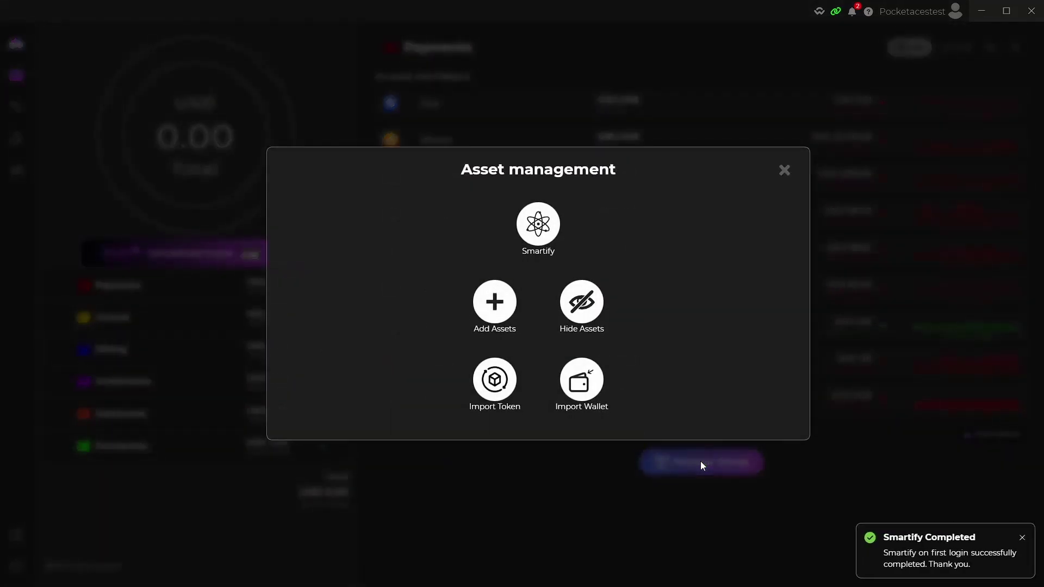
pyautogui.click(541, 226)
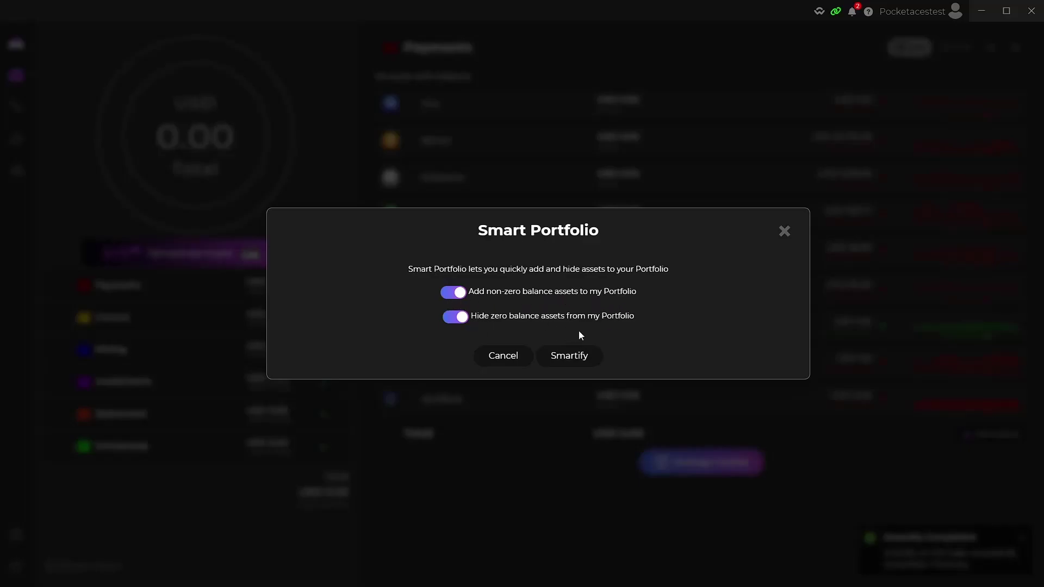
pyautogui.click(784, 233)
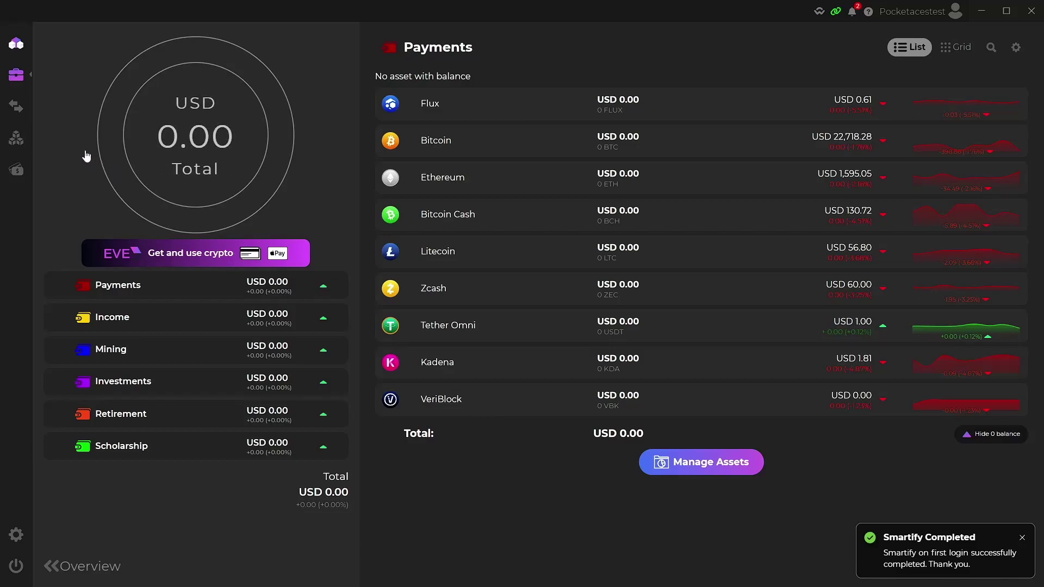
pyautogui.moveTo(15, 107)
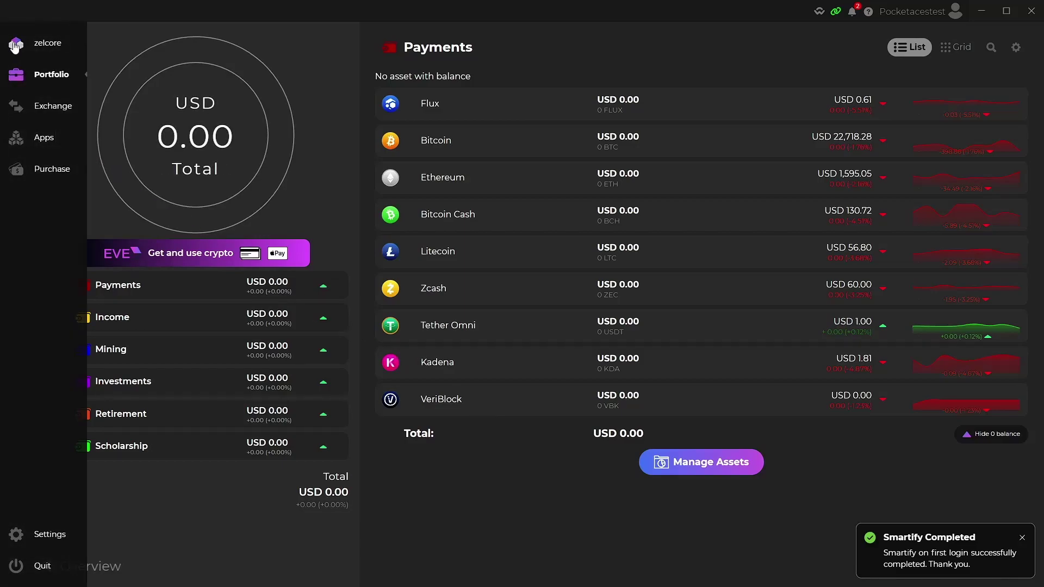
pyautogui.click(16, 107)
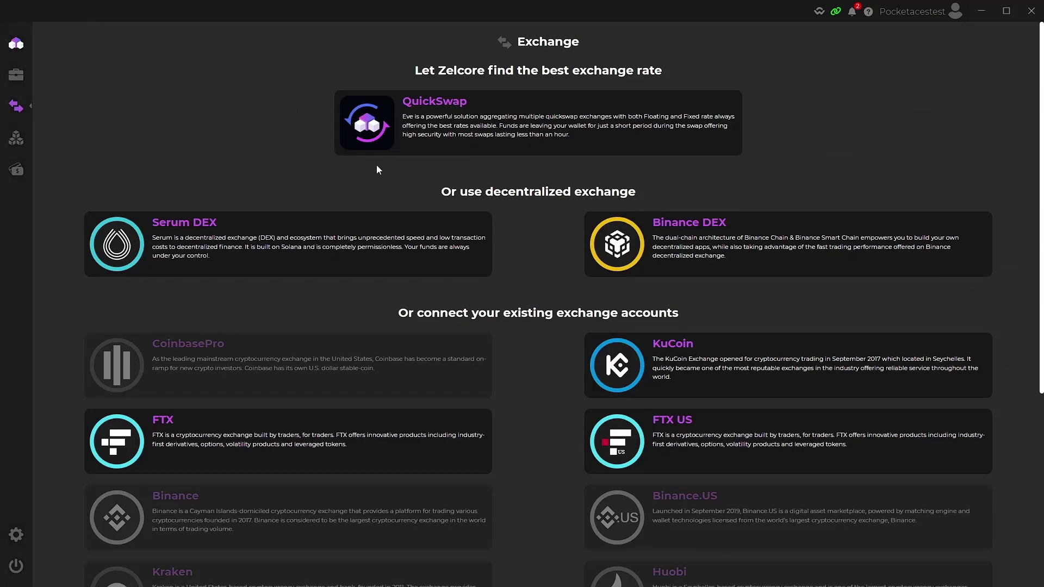
pyautogui.click(424, 126)
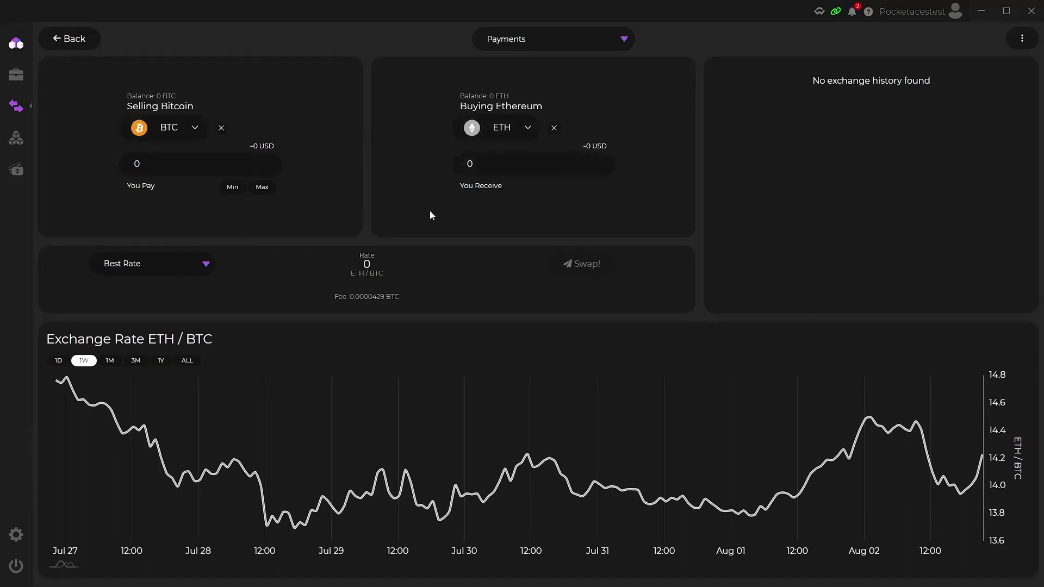
pyautogui.click(85, 46)
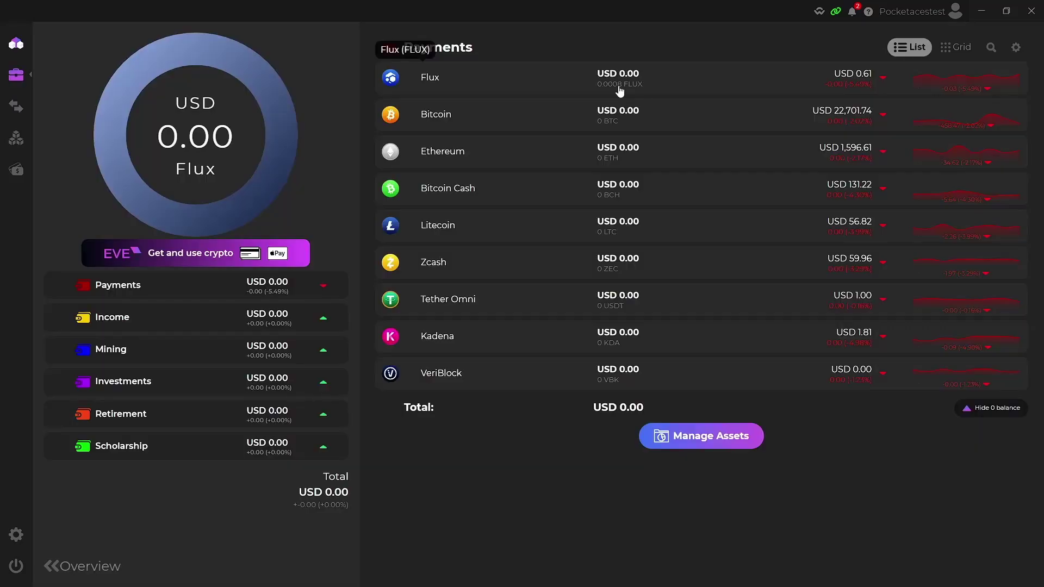
pyautogui.click(990, 408)
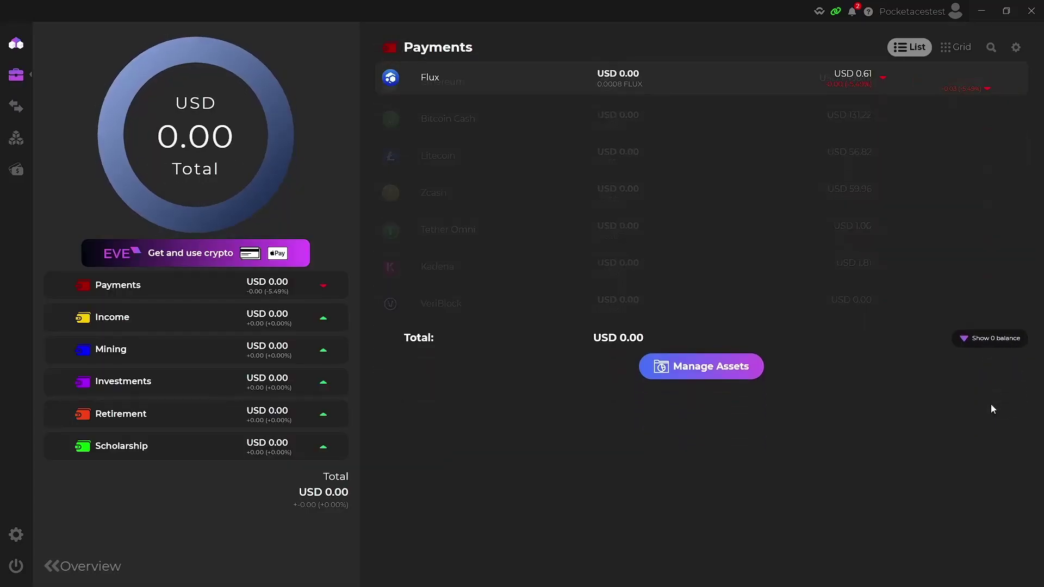
pyautogui.click(989, 113)
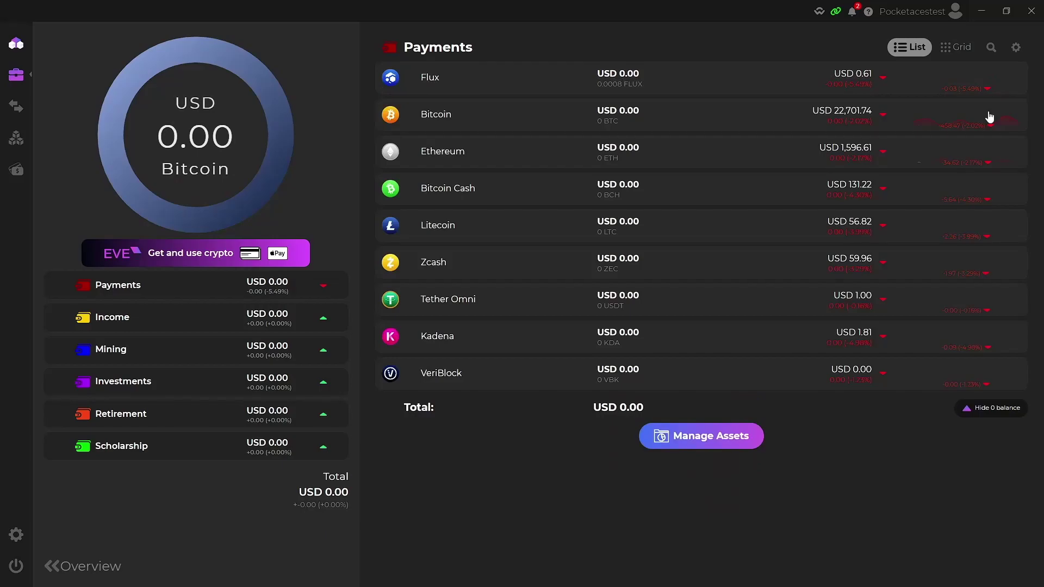
# - Open the Flux asset page, set the price chart to ALL, and expand More options
pyautogui.click(544, 83)
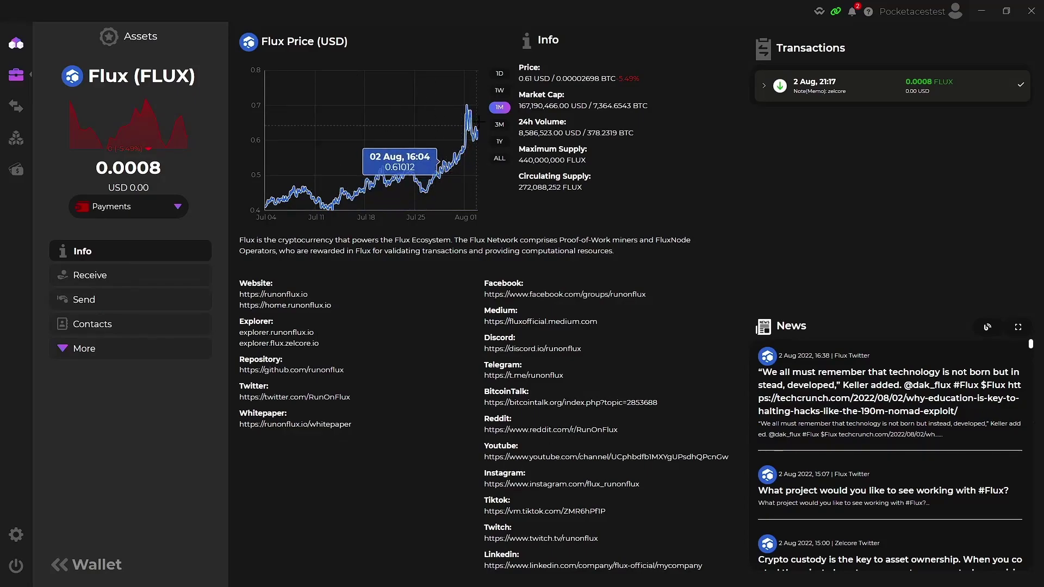
pyautogui.click(500, 161)
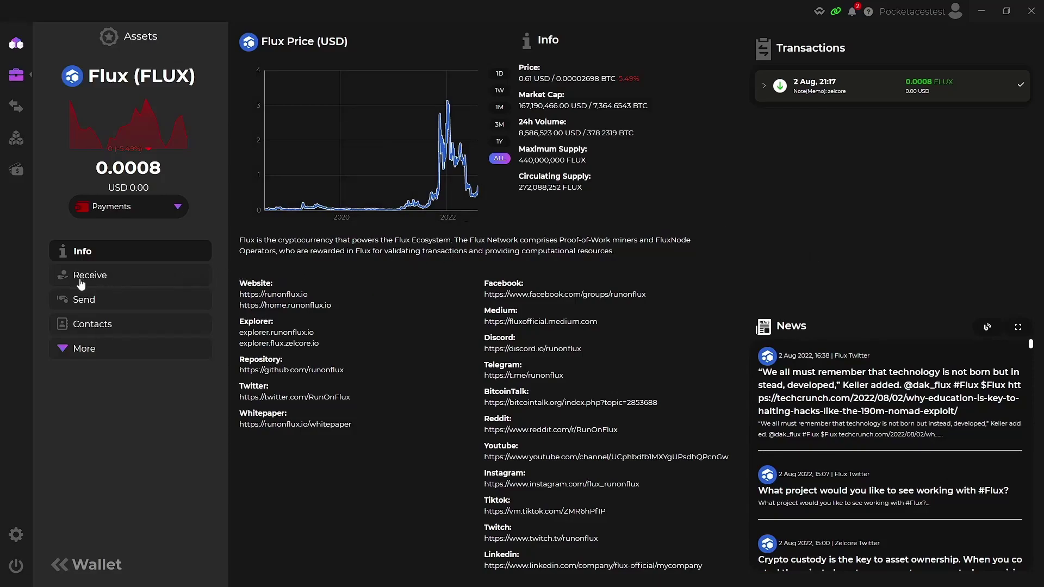
pyautogui.click(87, 351)
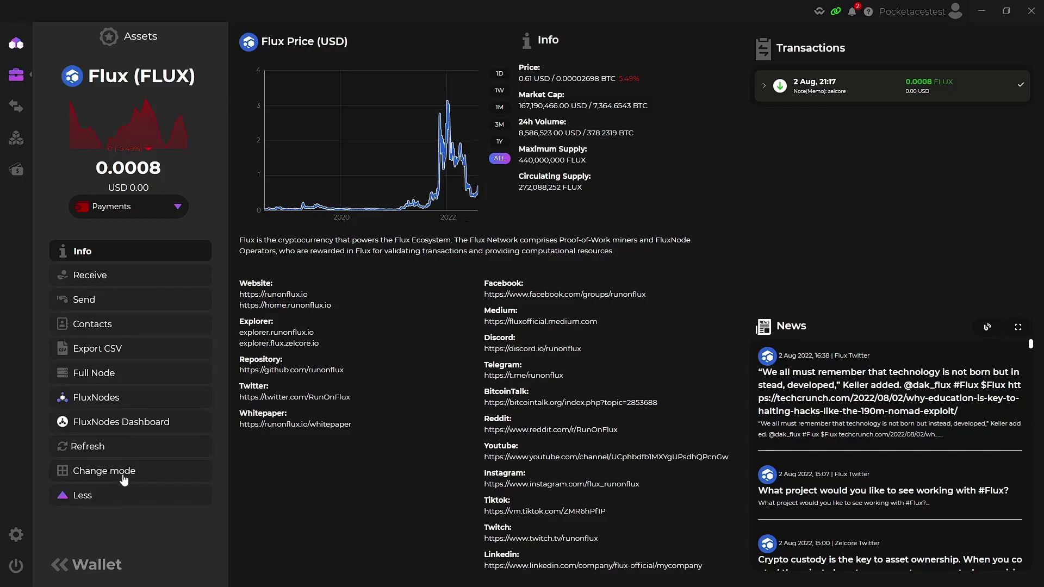
# - Go from Portfolio to Apps and open the Zel ID app
pyautogui.click(18, 77)
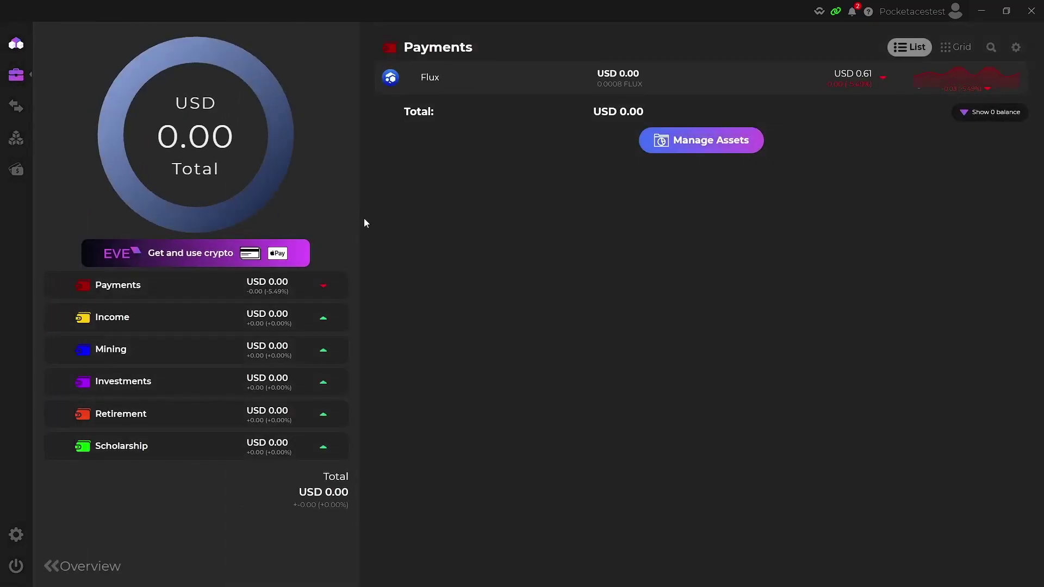
pyautogui.moveTo(18, 115)
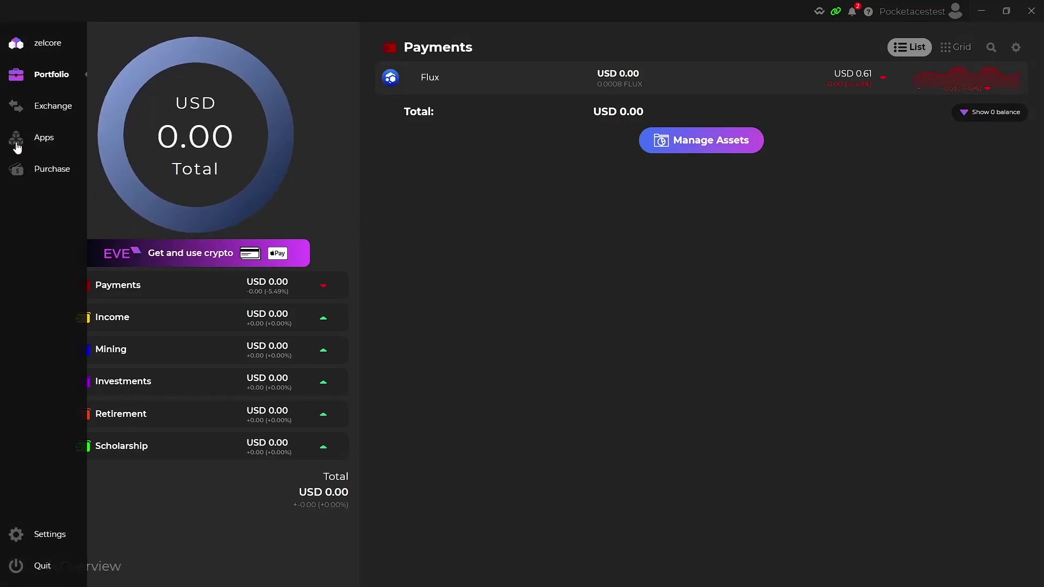
pyautogui.click(16, 143)
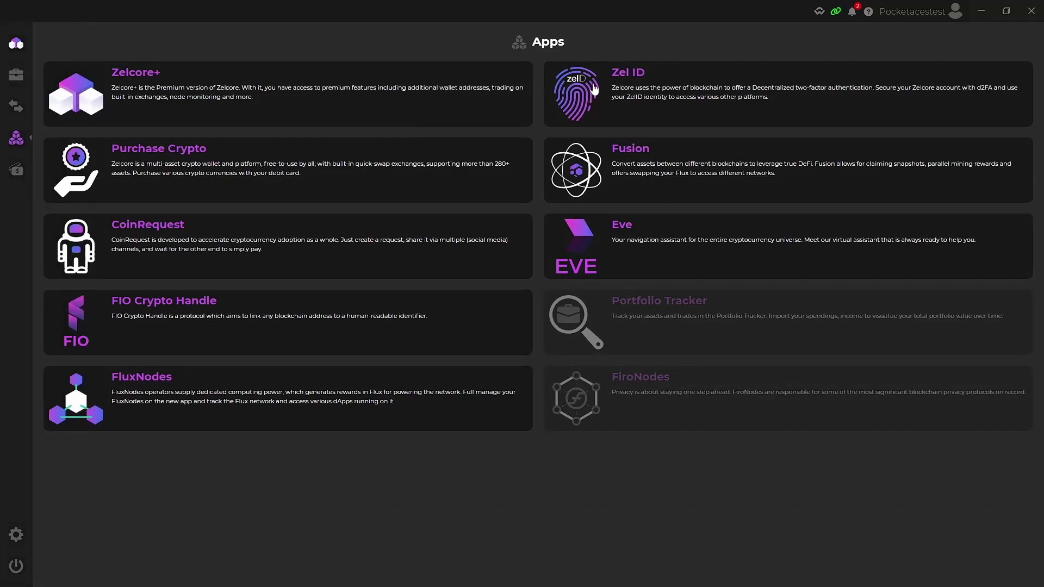
pyautogui.click(645, 91)
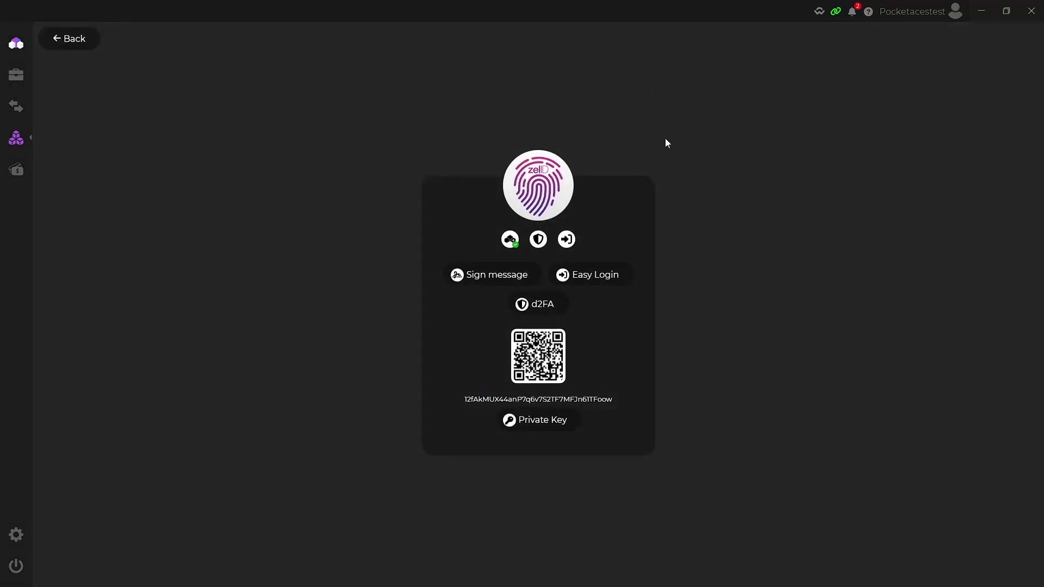
# - Create and verify a d2FA PIN, confirm its backup, and authorize with the account password
pyautogui.click(537, 307)
pyautogui.click(504, 274)
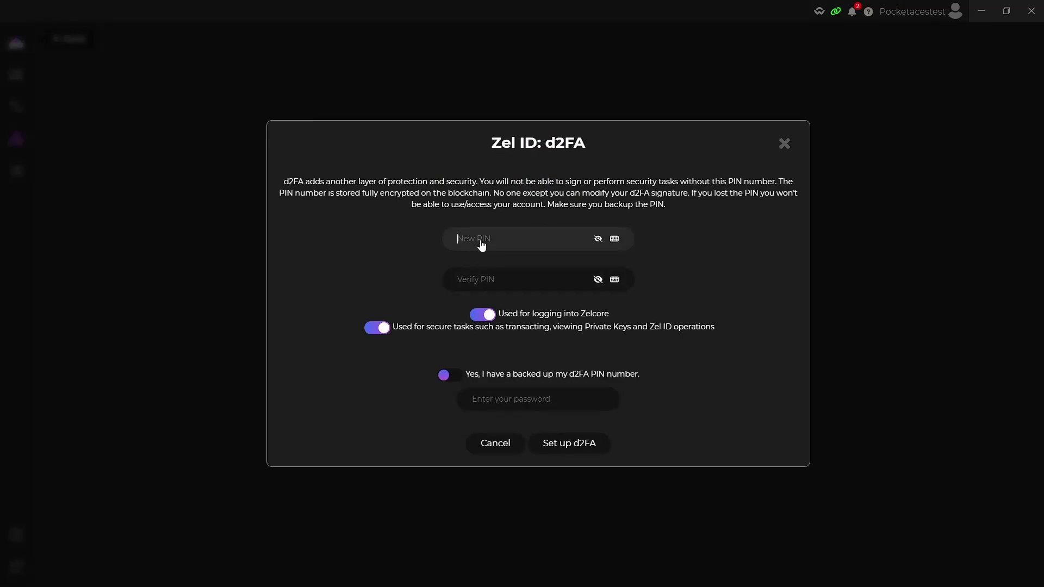
pyautogui.click(495, 279)
pyautogui.click(495, 280)
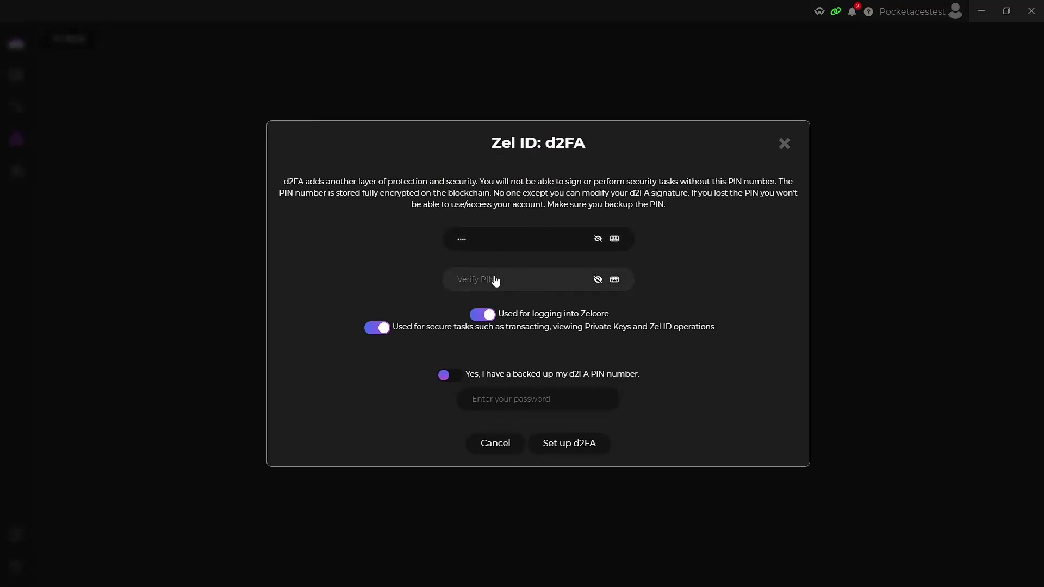
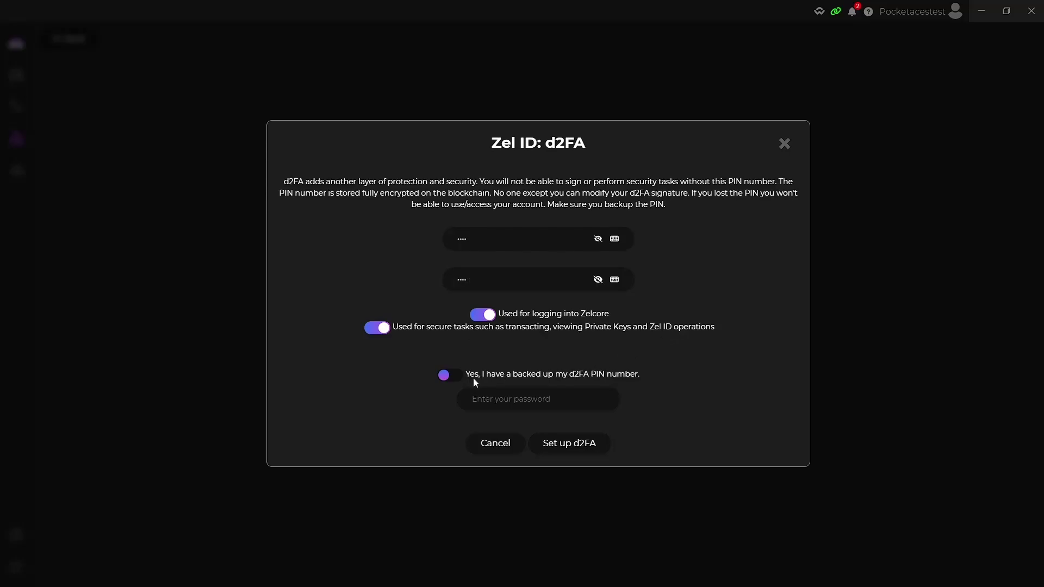
pyautogui.click(445, 375)
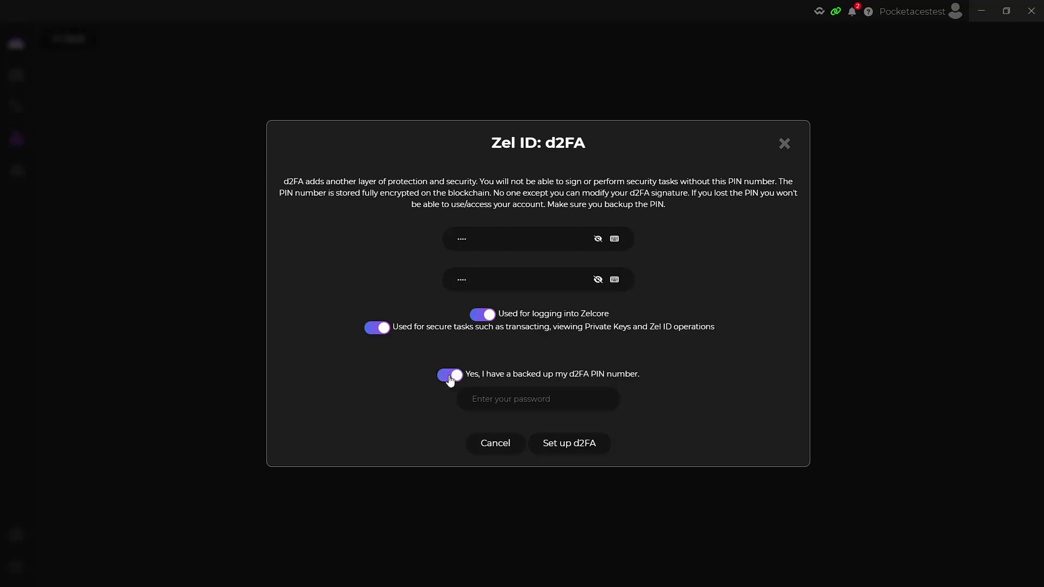
pyautogui.click(508, 405)
pyautogui.write('*****')
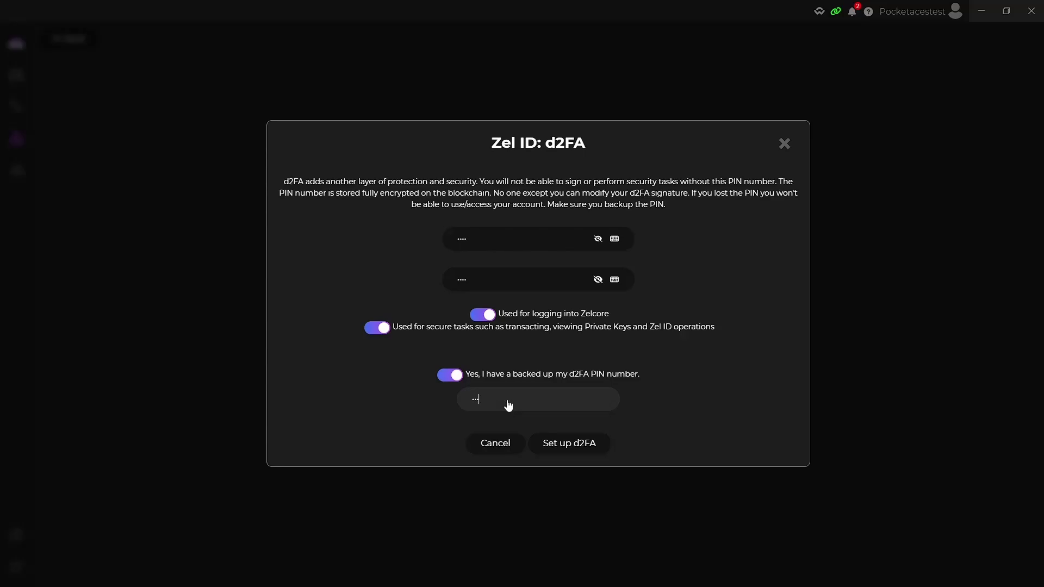
pyautogui.write('*')
pyautogui.click(578, 443)
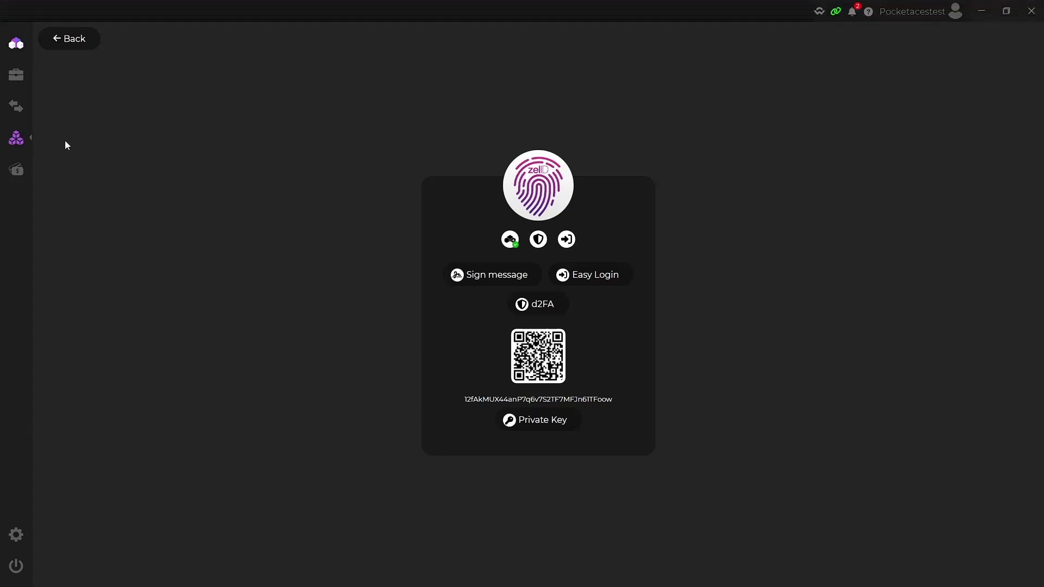
# - Add Binance USD BEP20 via Manage Assets > Add Assets and show zero-balance assets
pyautogui.click(20, 144)
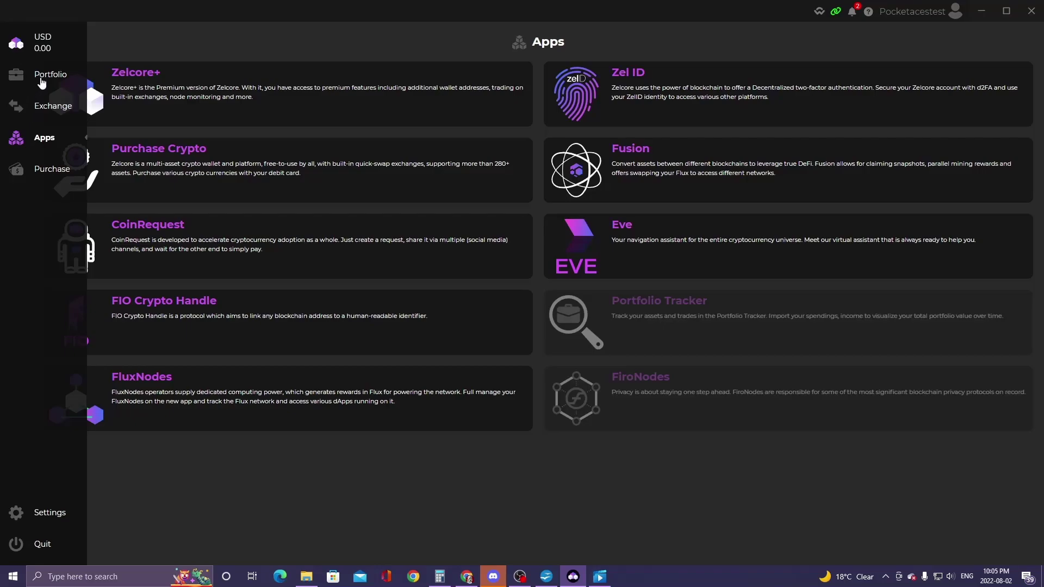
pyautogui.click(11, 81)
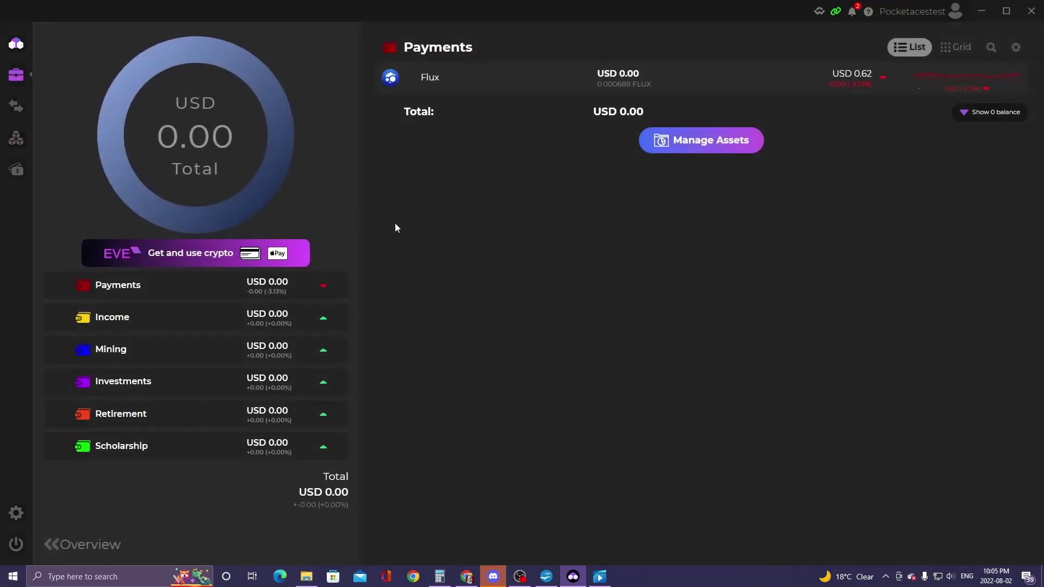
pyautogui.click(707, 142)
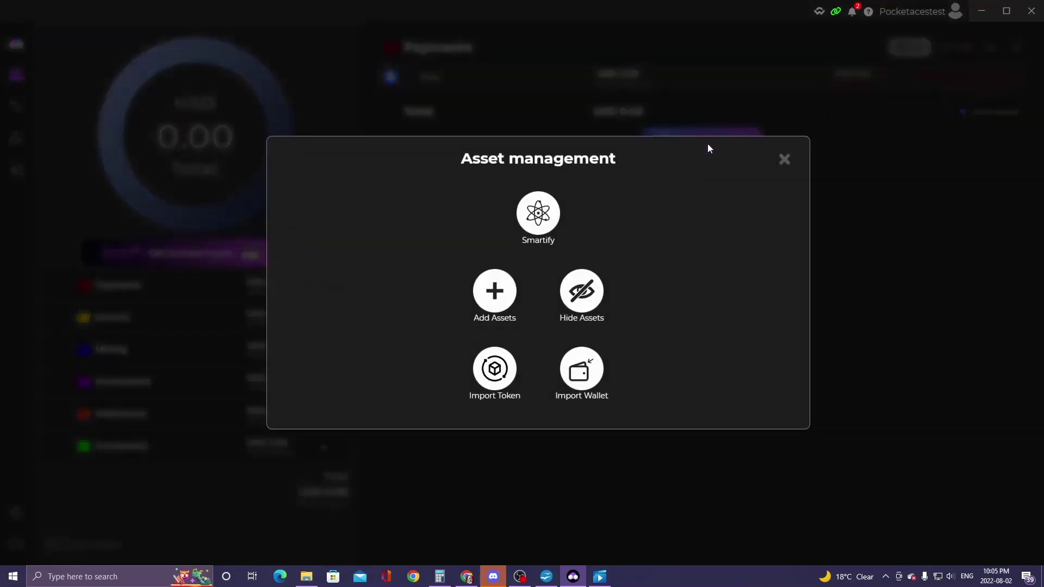
pyautogui.click(497, 293)
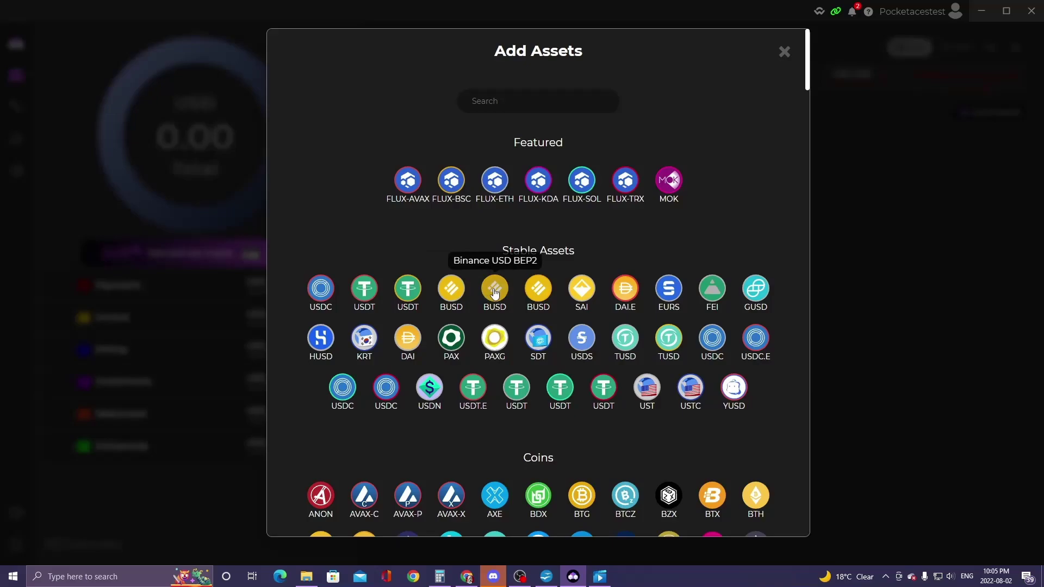
pyautogui.click(538, 289)
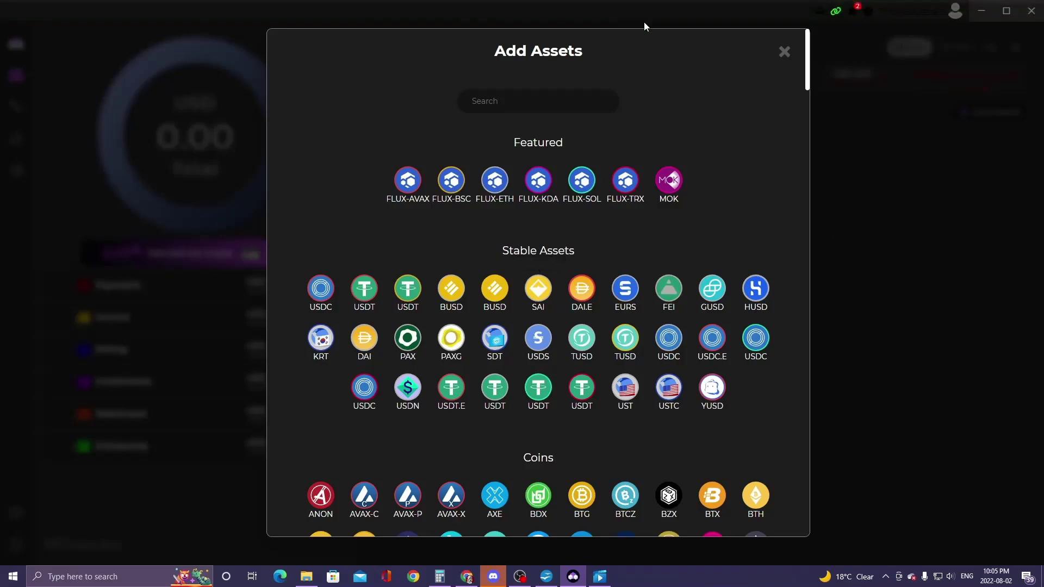
pyautogui.click(795, 210)
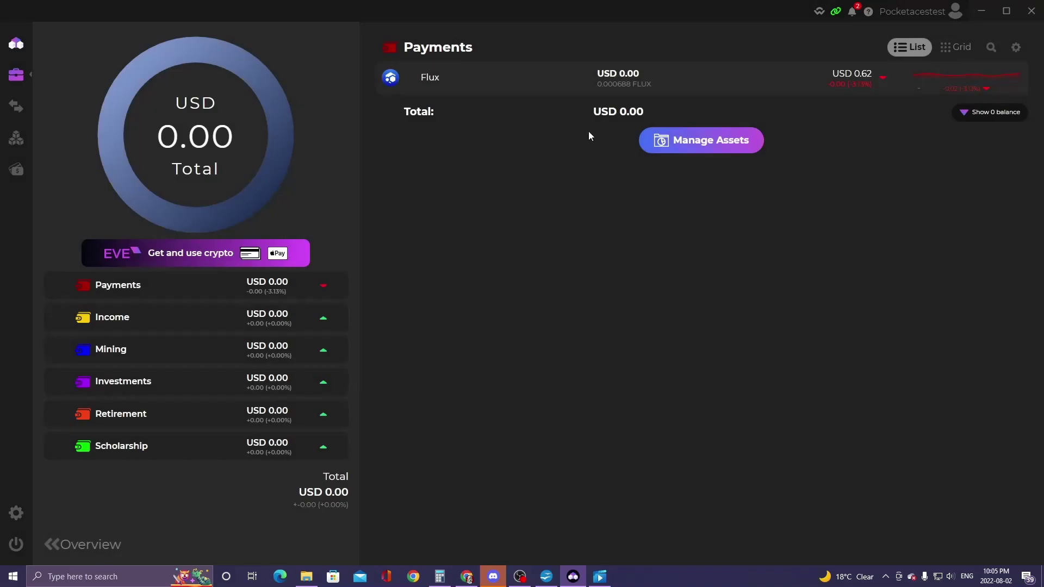
pyautogui.click(1008, 112)
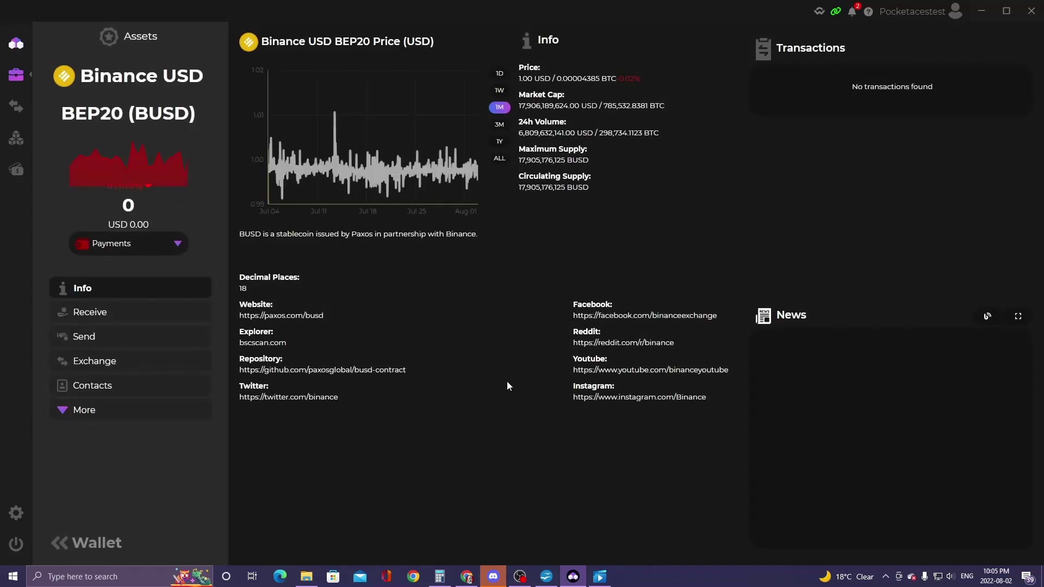
# - Open BscScan's BUSD token page and view BUSD token details in MetaMask (200.12556 BUSD)
pyautogui.click(260, 344)
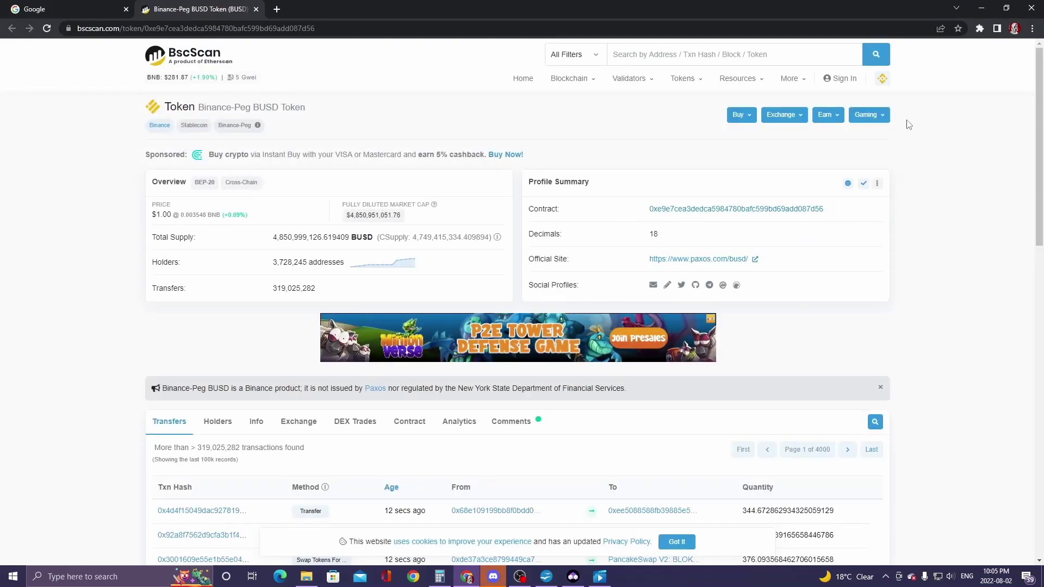
pyautogui.click(979, 28)
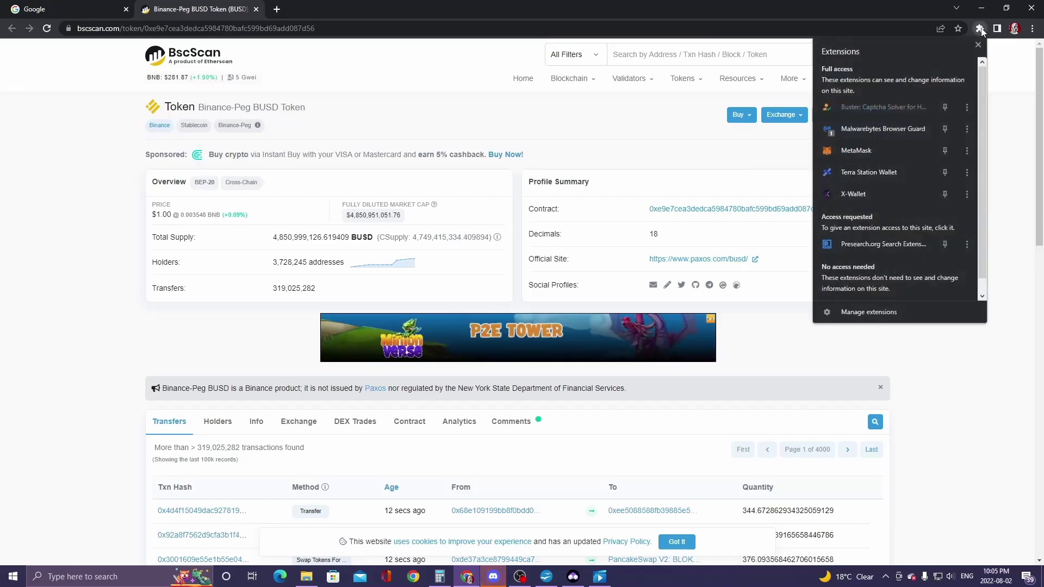
pyautogui.click(875, 155)
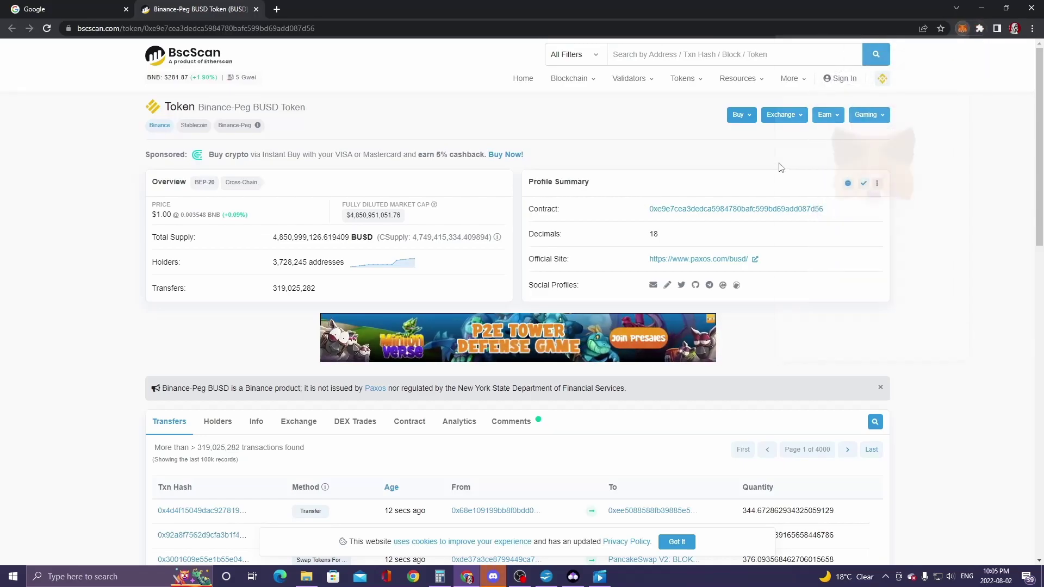
pyautogui.click(831, 330)
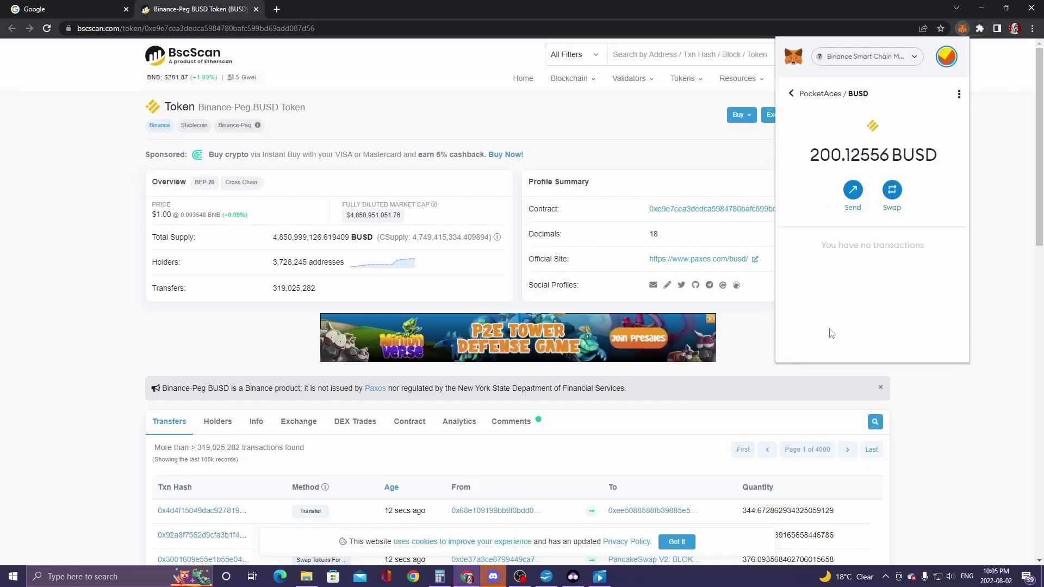
pyautogui.click(960, 96)
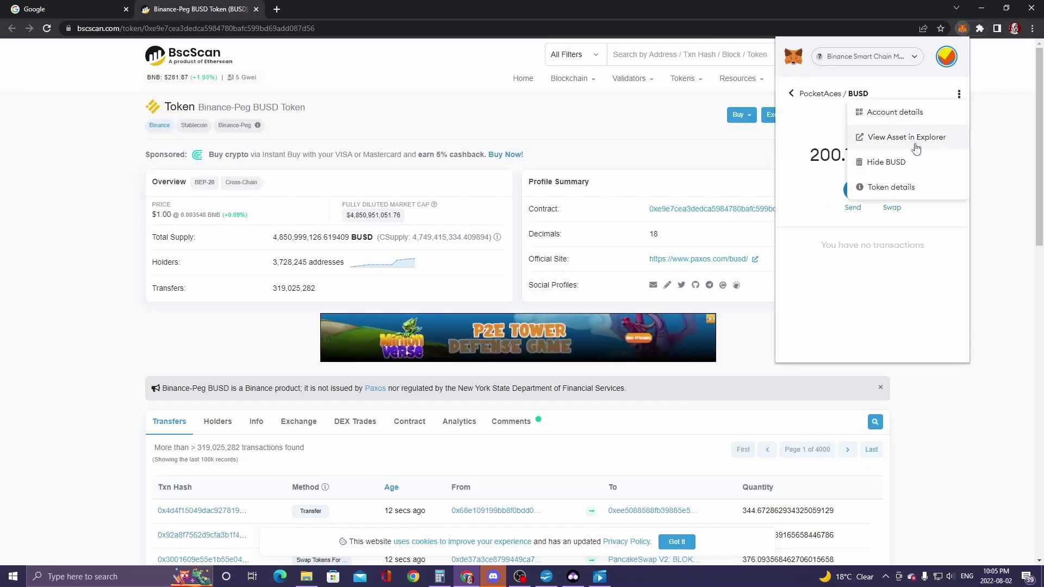
pyautogui.click(887, 188)
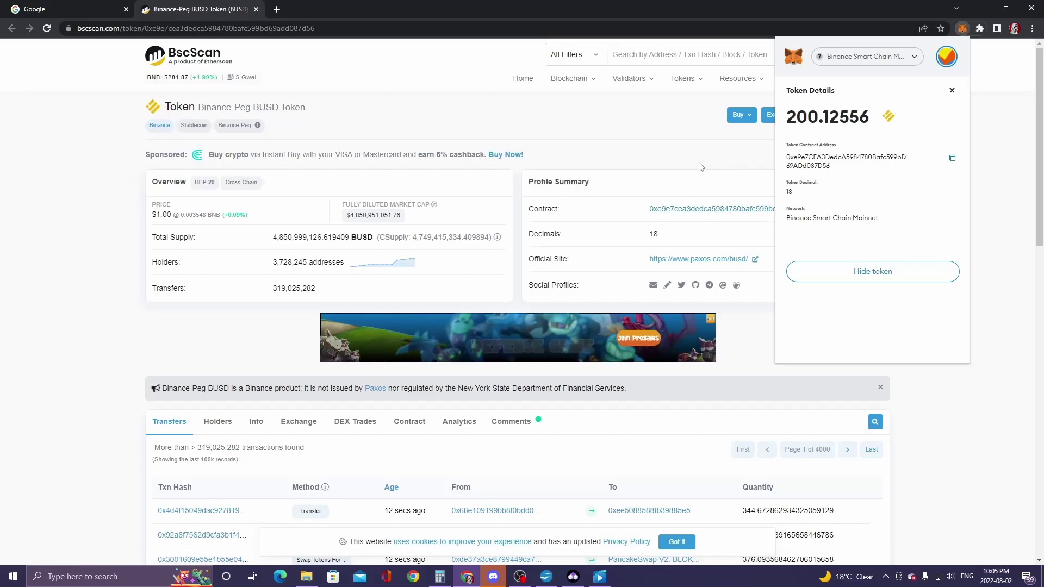
pyautogui.click(952, 90)
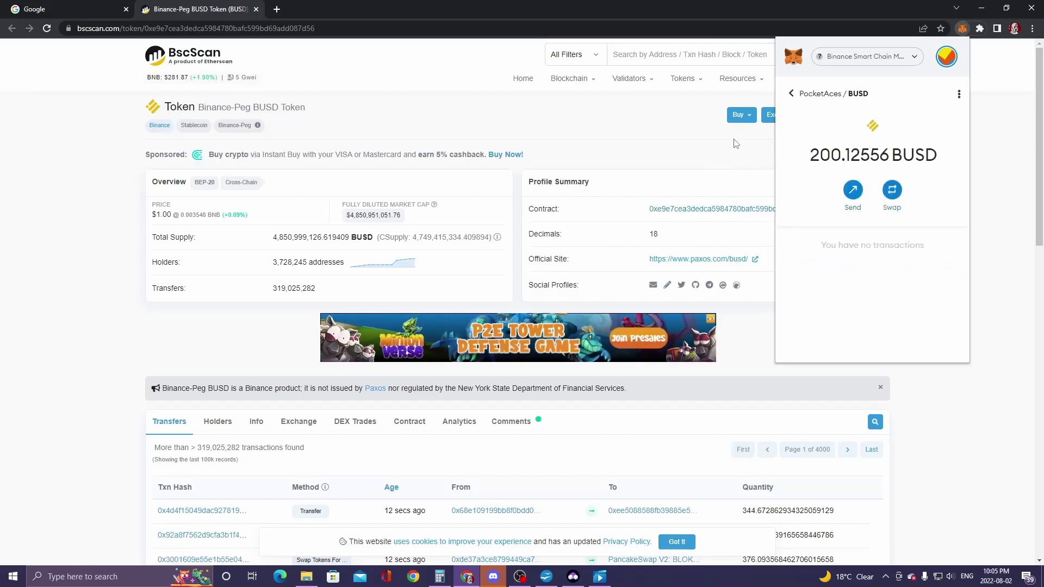
# - Copy Zelcore's Binance USD BEP20 receiving address to the clipboard
pyautogui.hotkey('alt', 'Tab')
pyautogui.click(530, 173)
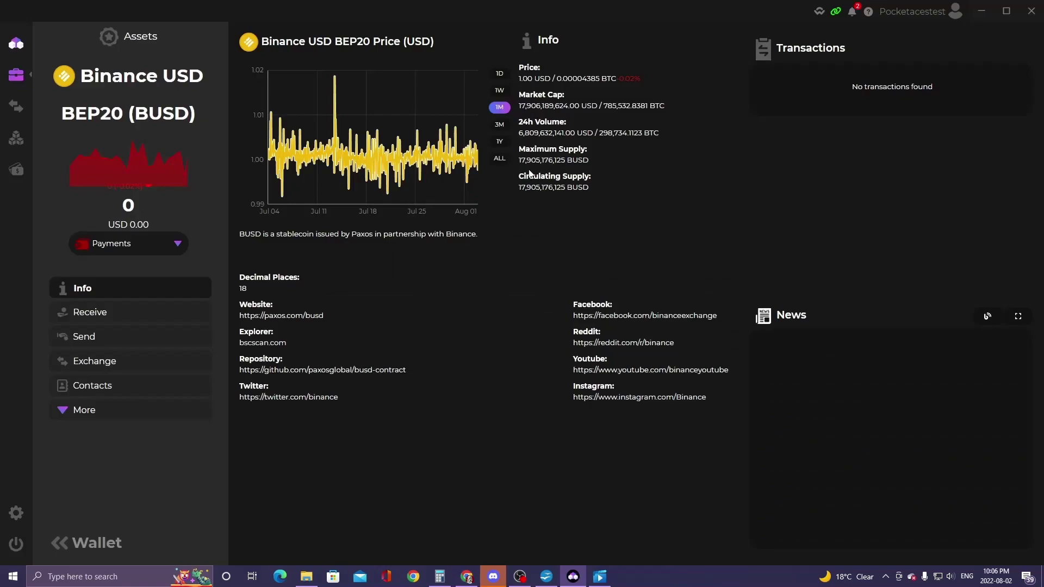
pyautogui.click(84, 316)
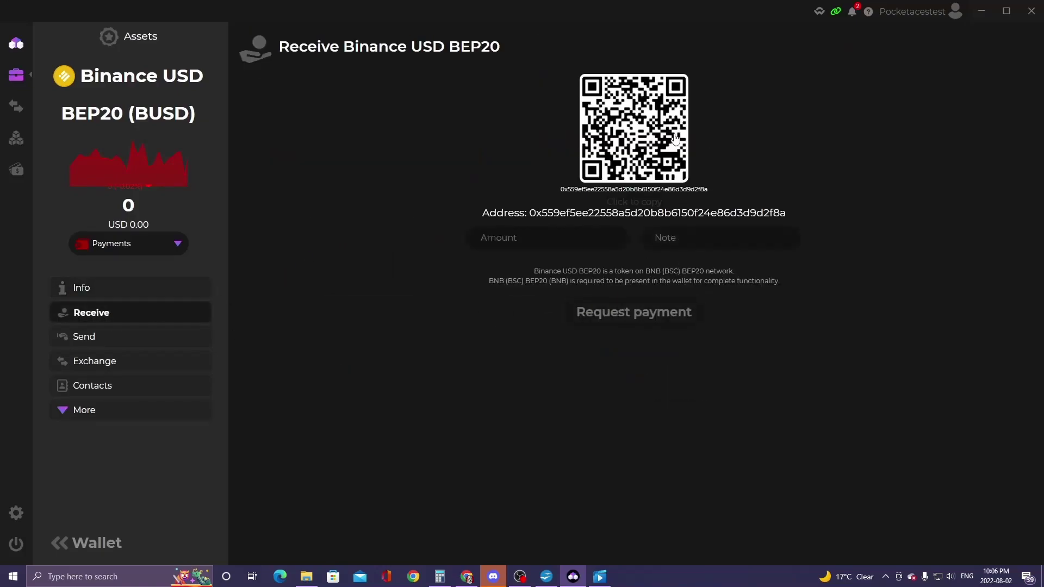
pyautogui.click(641, 134)
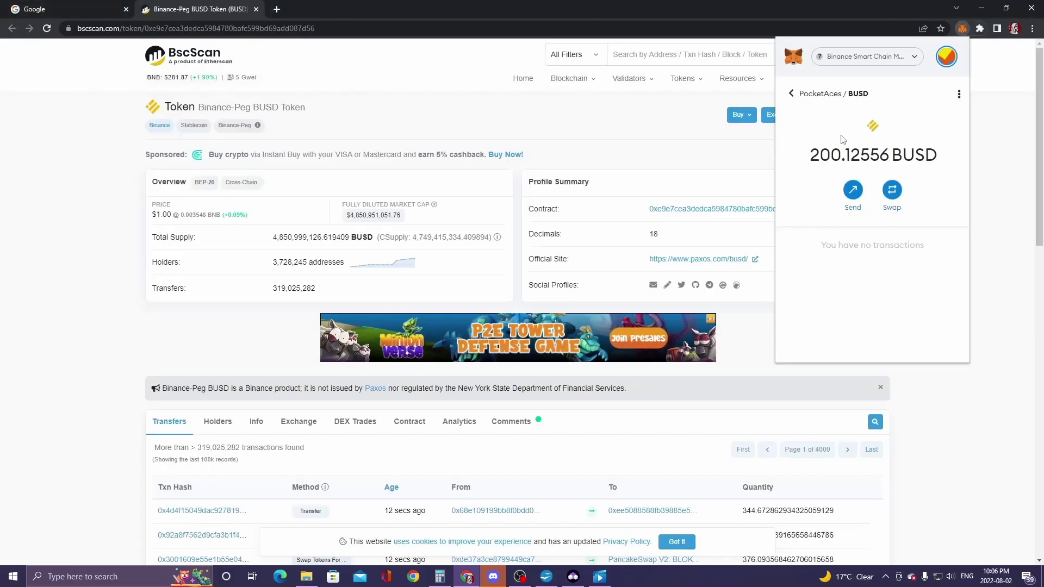
# - Send 10 BUSD from MetaMask to the pasted Zelcore address and confirm the transfer
pyautogui.click(855, 190)
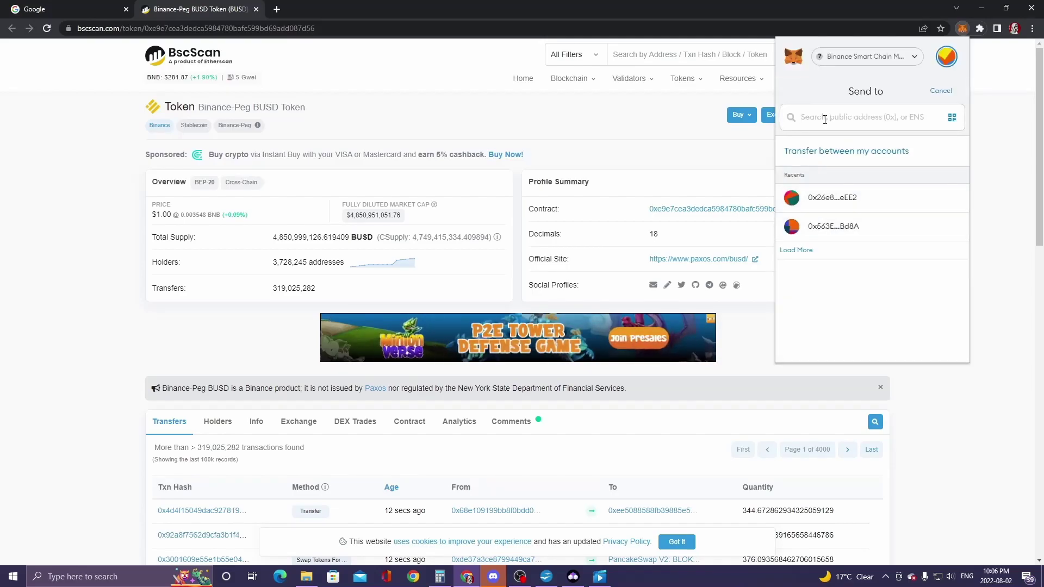
pyautogui.hotkey('ctrl', 'v')
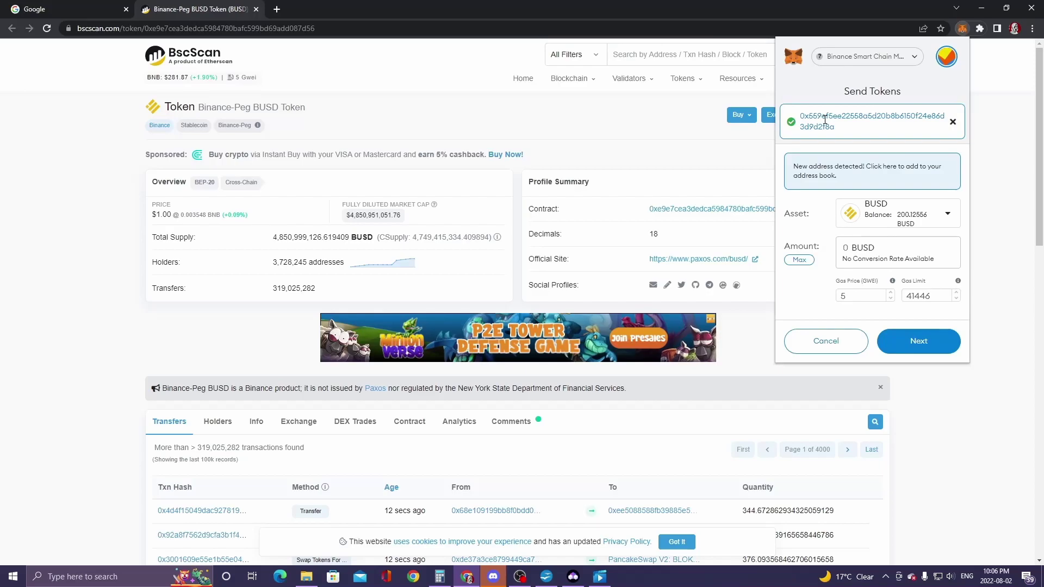
pyautogui.write('10')
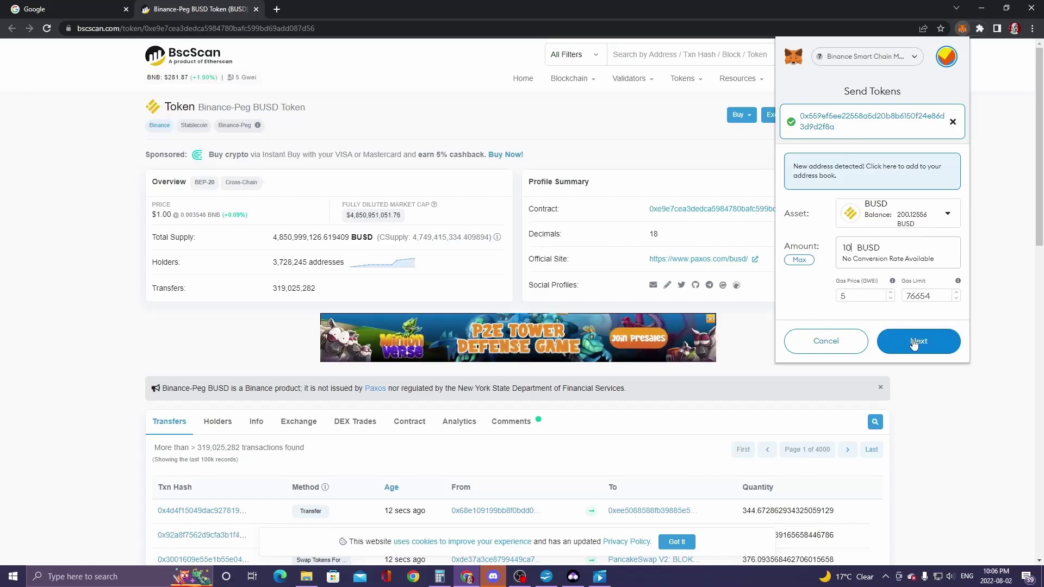
pyautogui.click(918, 342)
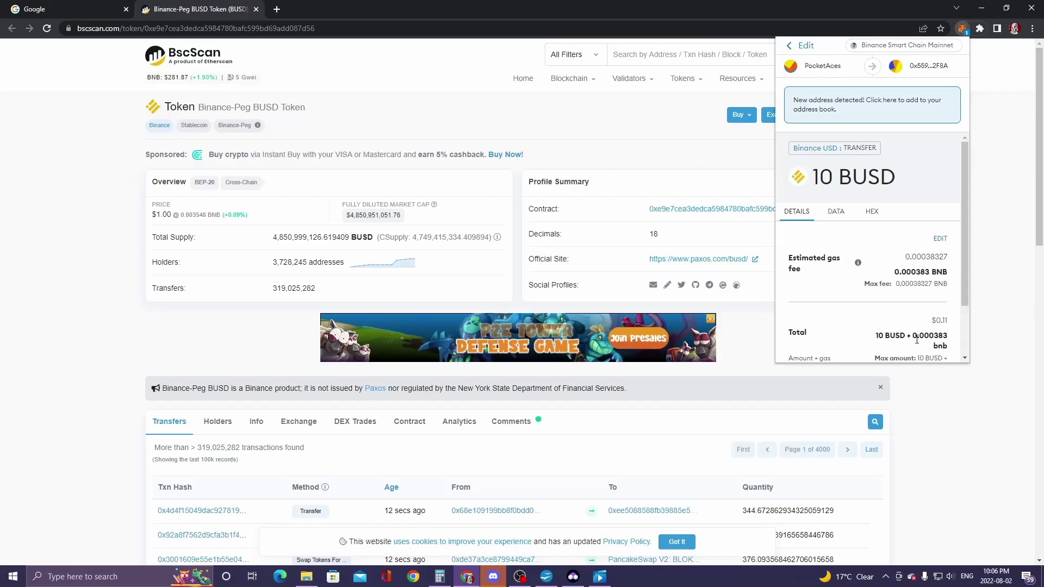
pyautogui.scroll(-2, 924, 283)
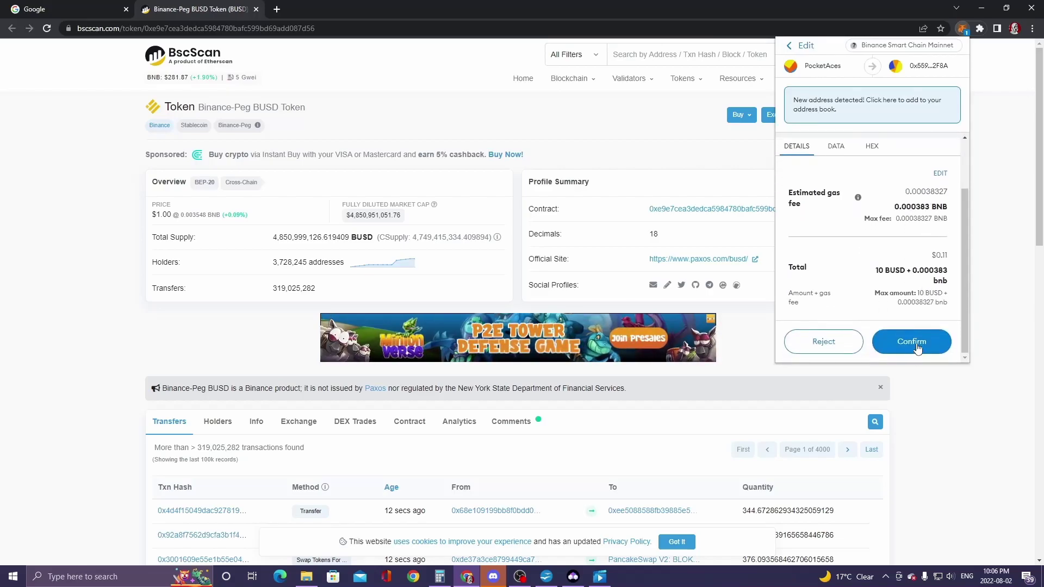
pyautogui.click(917, 347)
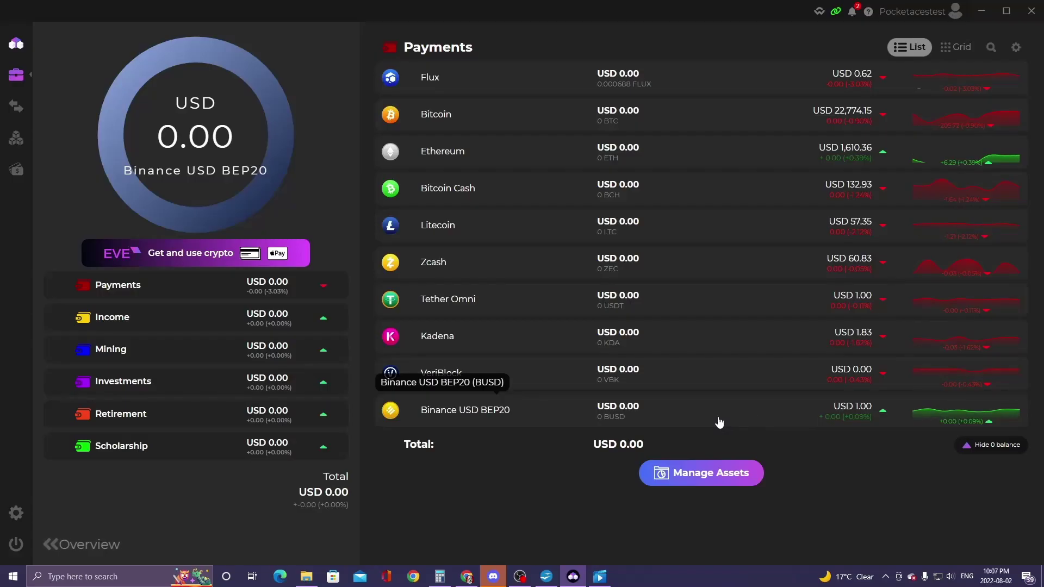
# - Check the received 10 BUSD on the Binance USD BEP20 page, then go back to Portfolio
pyautogui.click(718, 420)
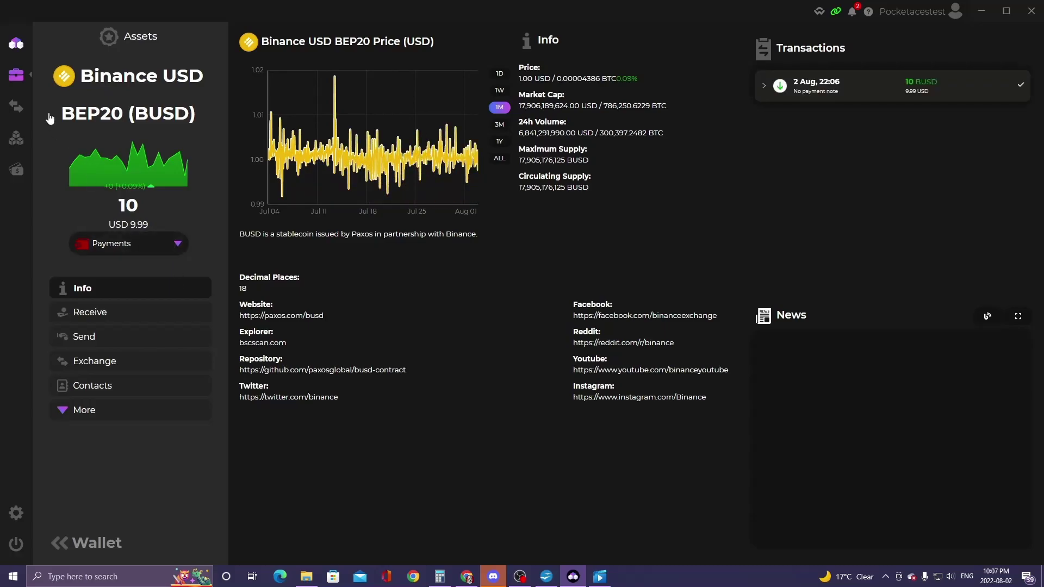
pyautogui.click(15, 79)
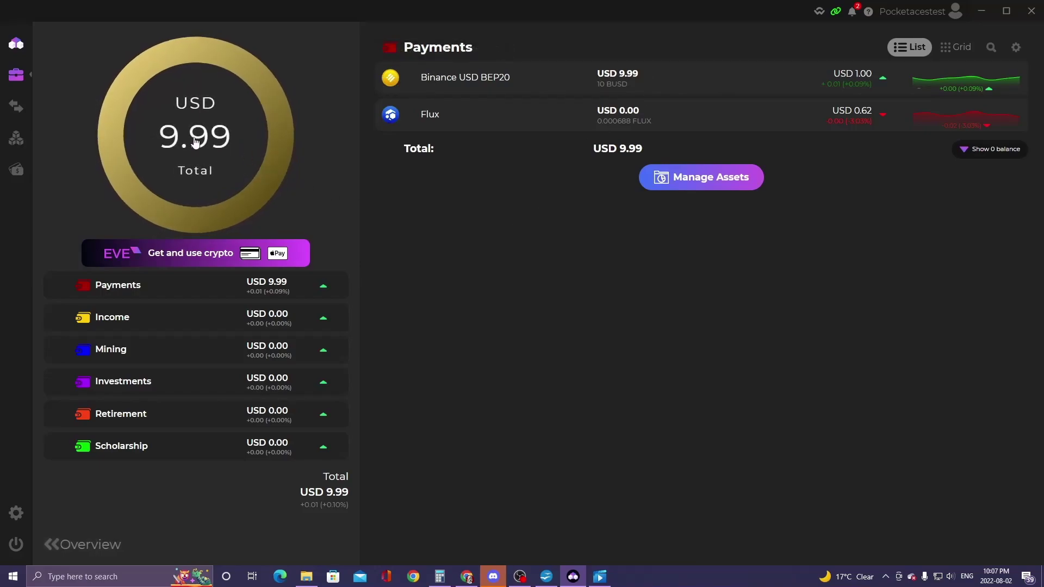
# - Fill the fiat purchase form for 100 USD of BUSD from Canada into the Payments wallet, accepting the terms
pyautogui.moveTo(19, 171)
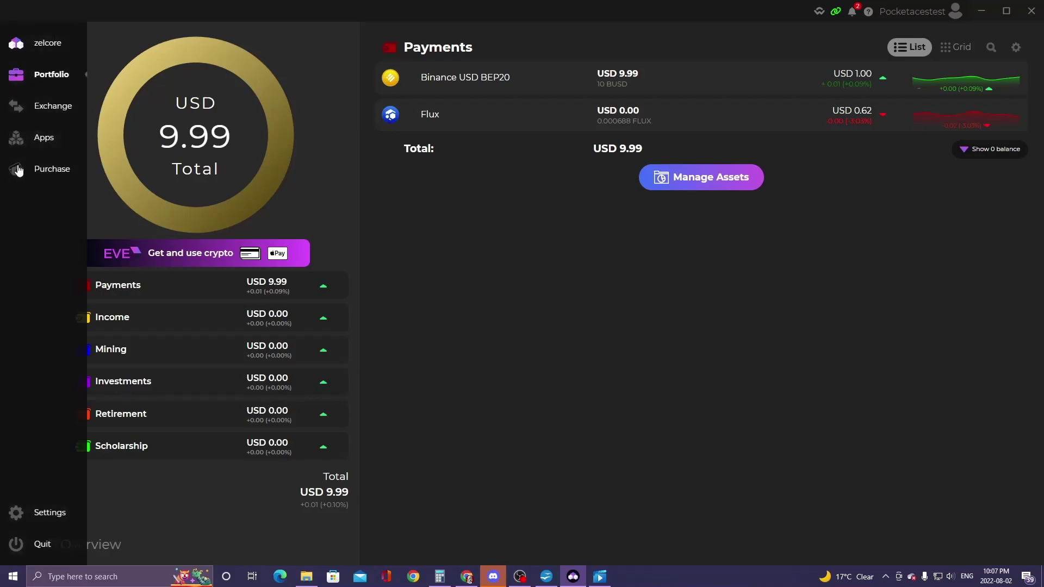
pyautogui.click(16, 172)
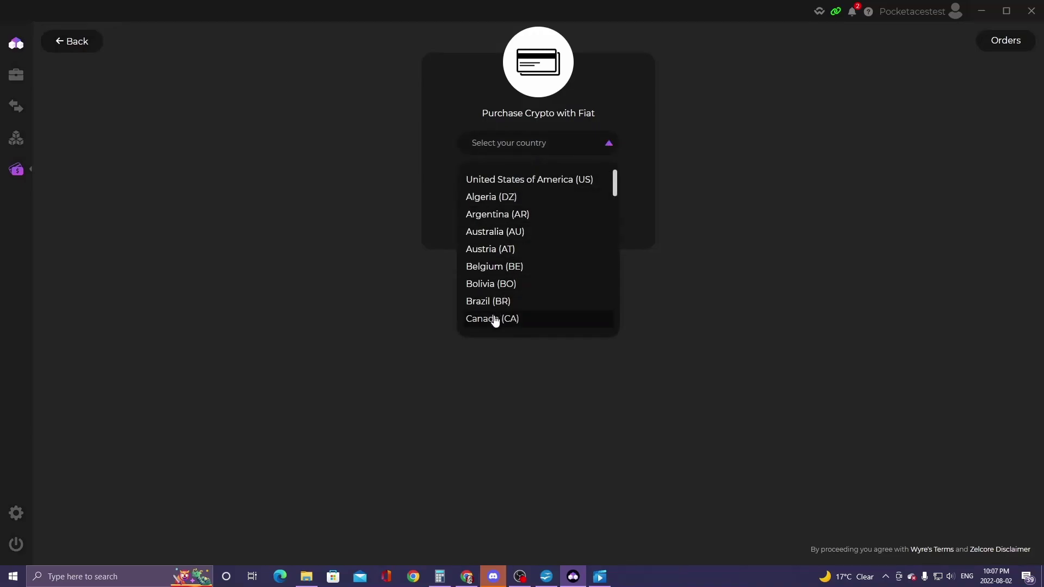
pyautogui.click(495, 320)
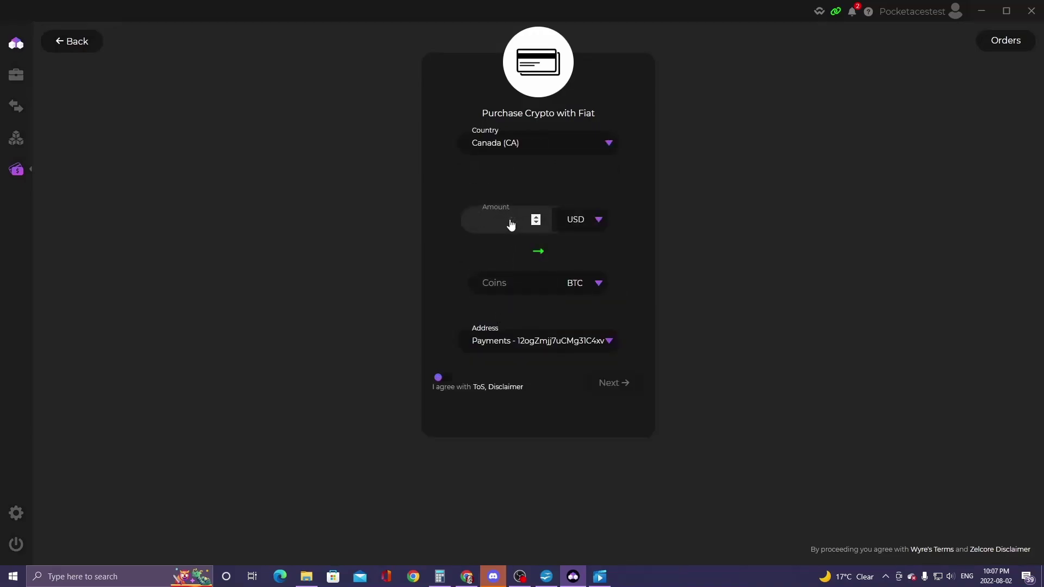
pyautogui.click(577, 283)
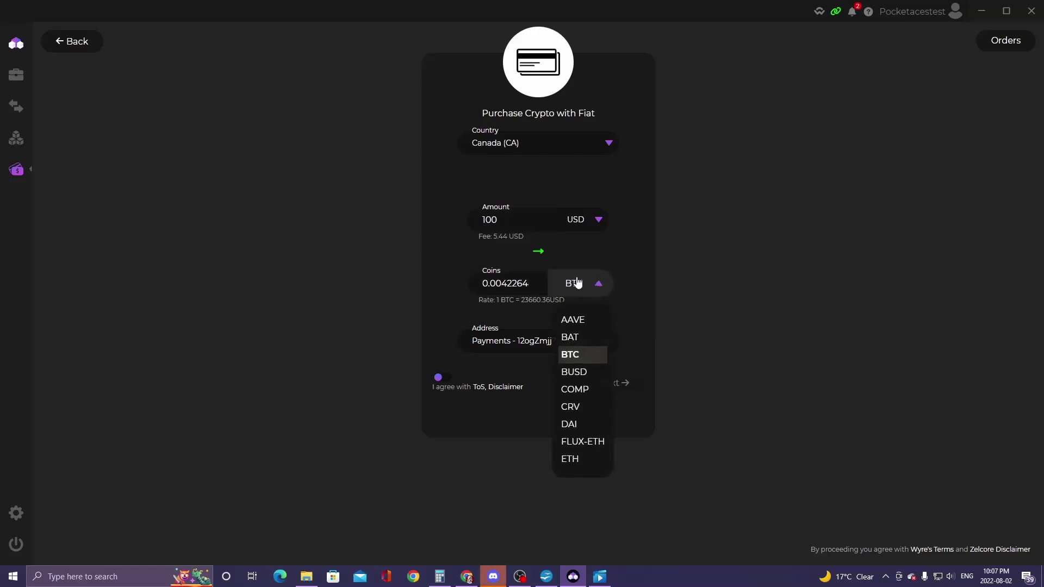
pyautogui.click(577, 374)
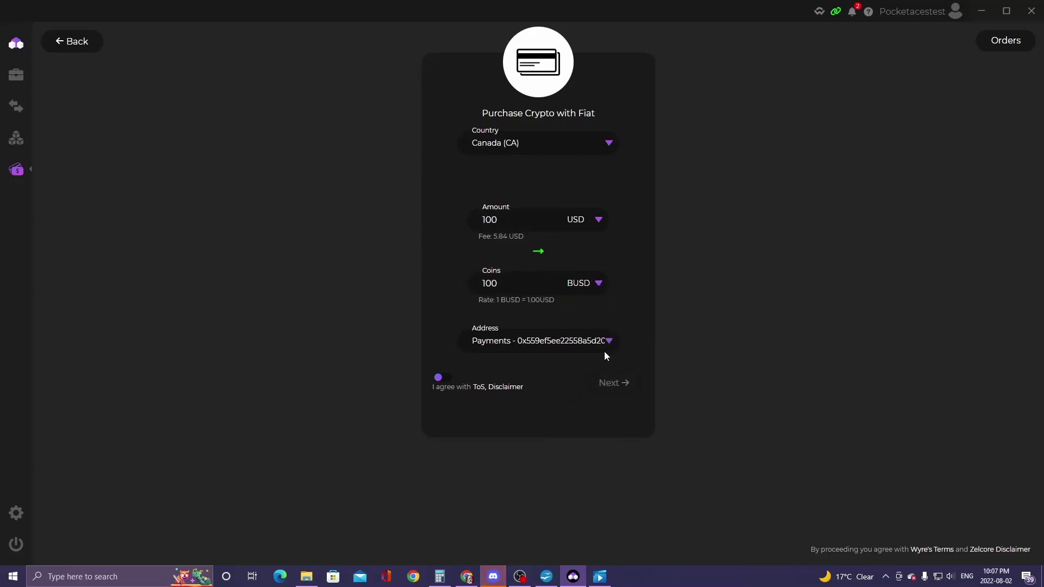
pyautogui.click(551, 350)
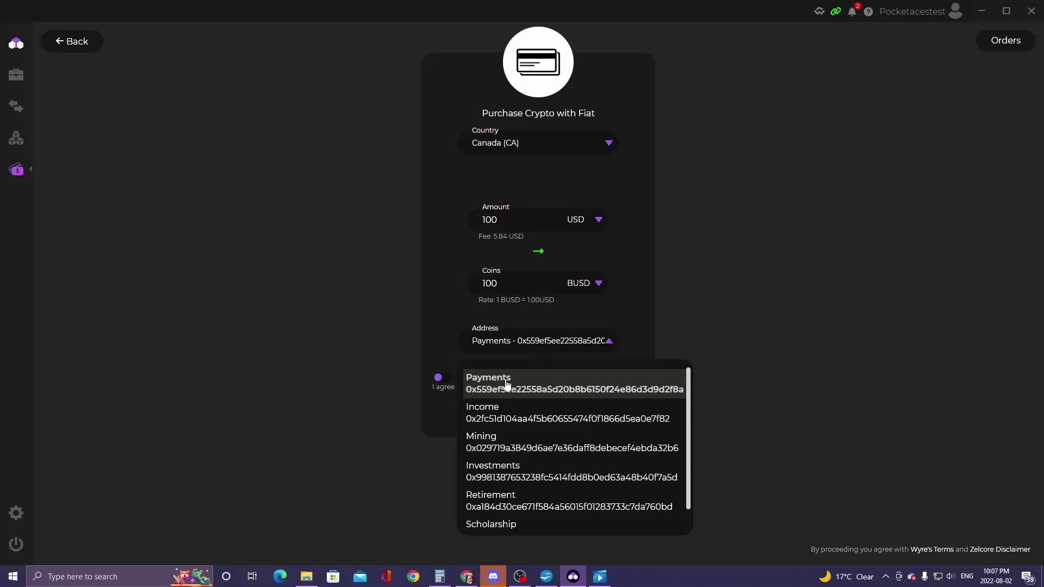
pyautogui.click(464, 380)
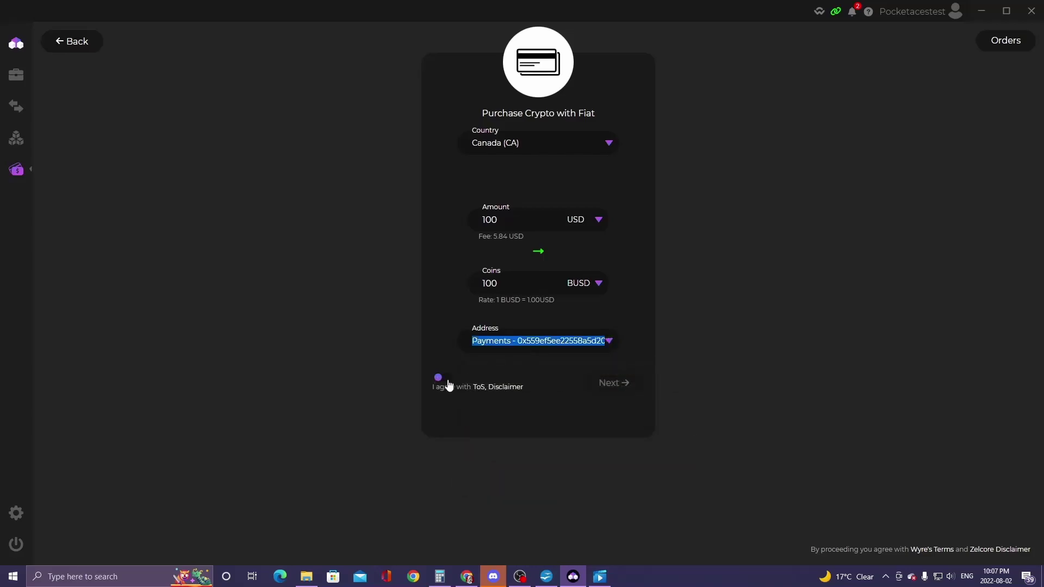
pyautogui.click(445, 380)
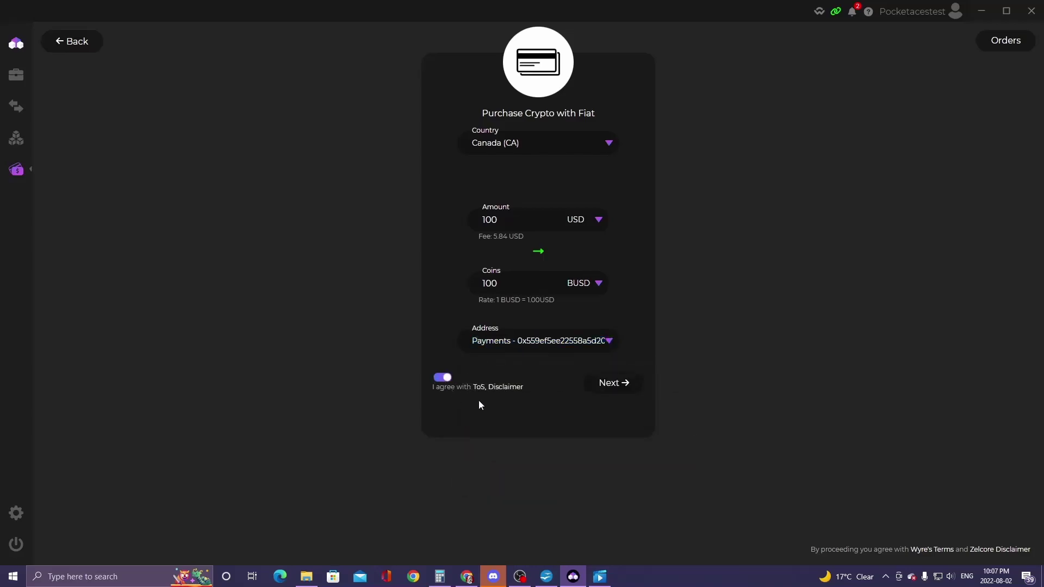
pyautogui.click(615, 384)
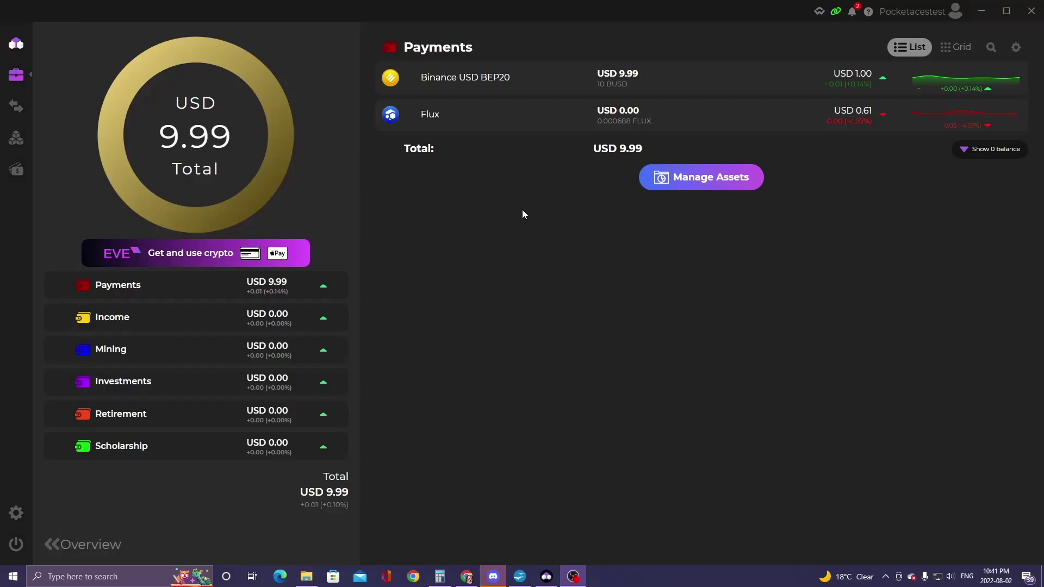
# - Show zero-balance coins, copy the Litecoin receiving address, and return to Newton in Chrome
pyautogui.click(1002, 158)
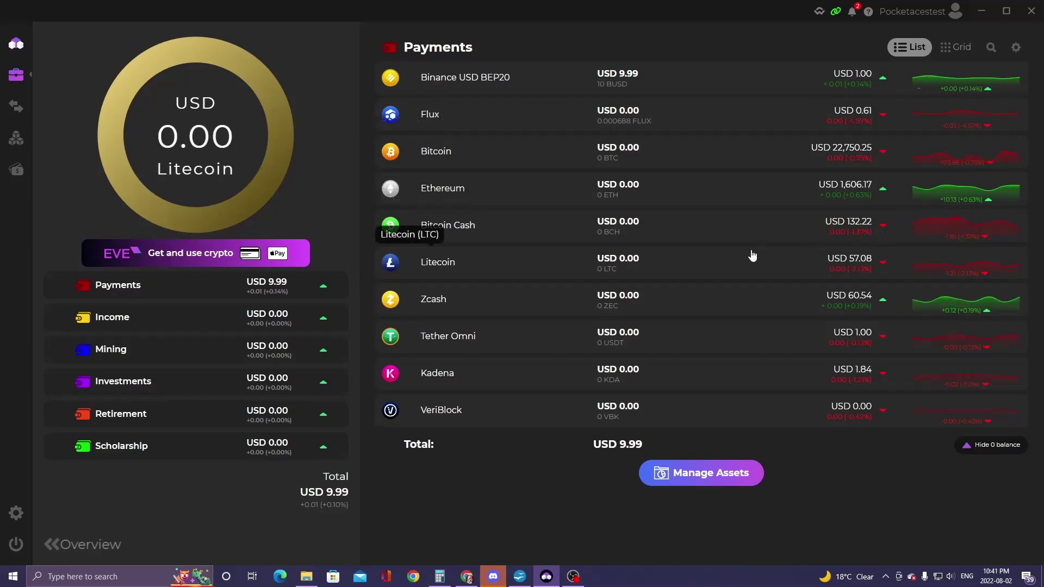
pyautogui.click(594, 264)
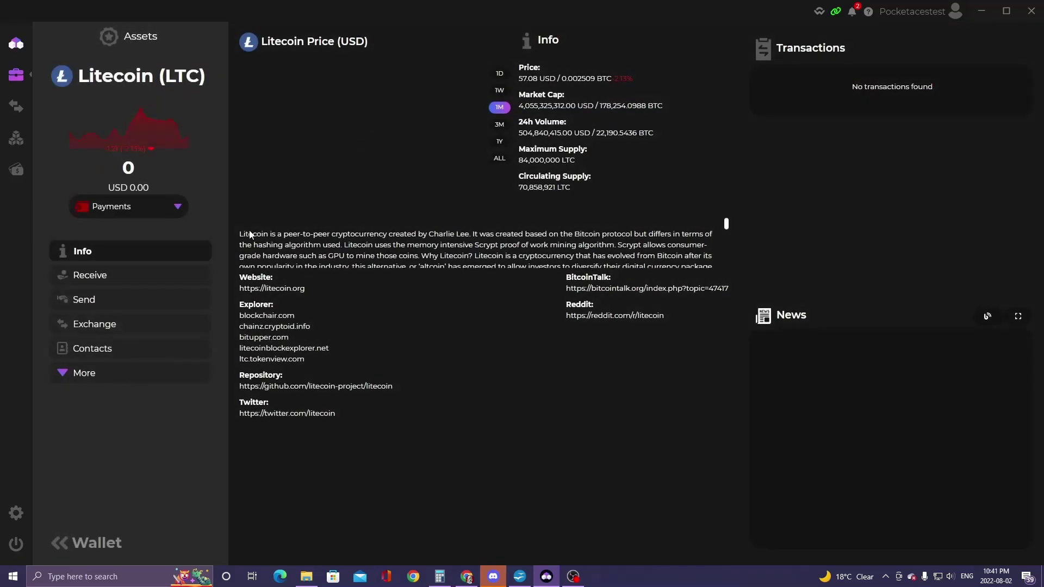
pyautogui.click(91, 278)
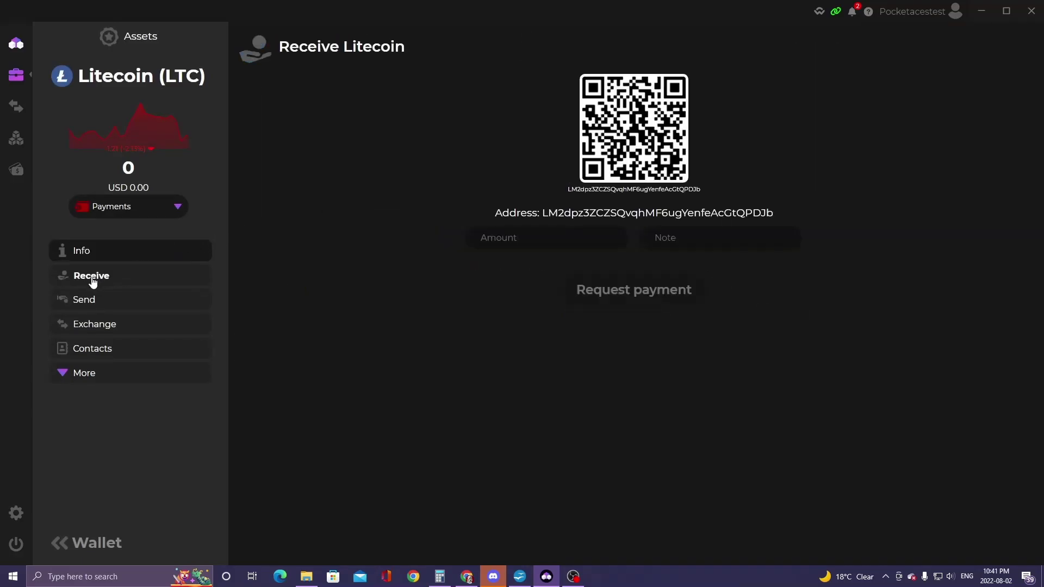
pyautogui.click(605, 218)
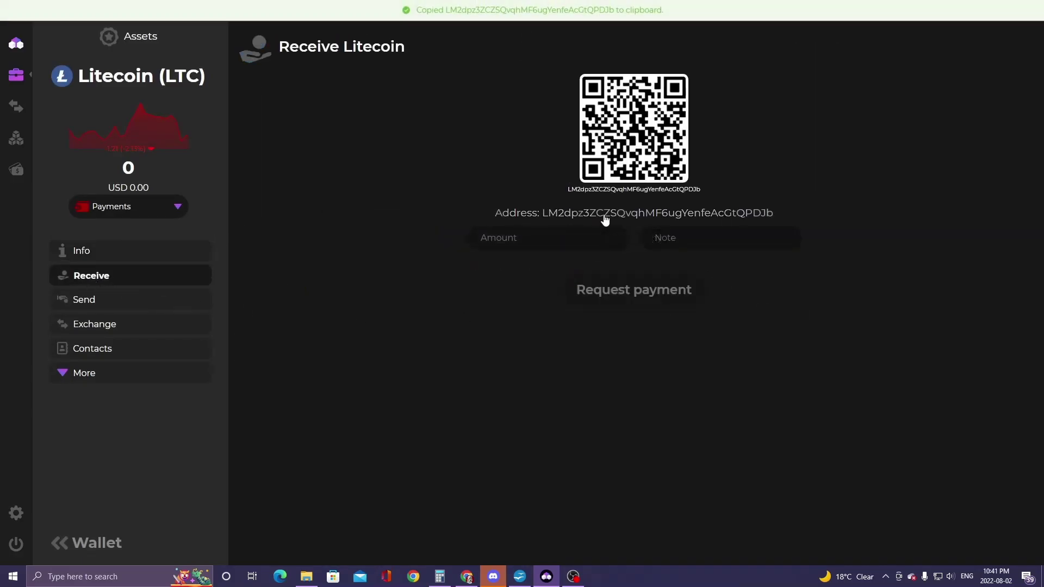
pyautogui.click(465, 578)
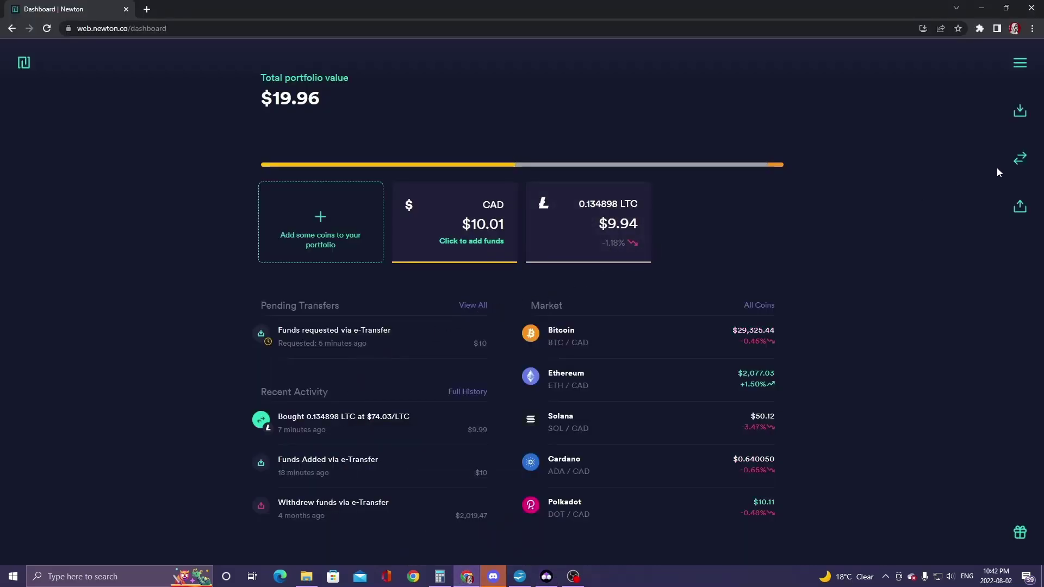
# - Buy Litecoin on Newton with the entire remaining CAD balance and return to the dashboard
pyautogui.click(1021, 167)
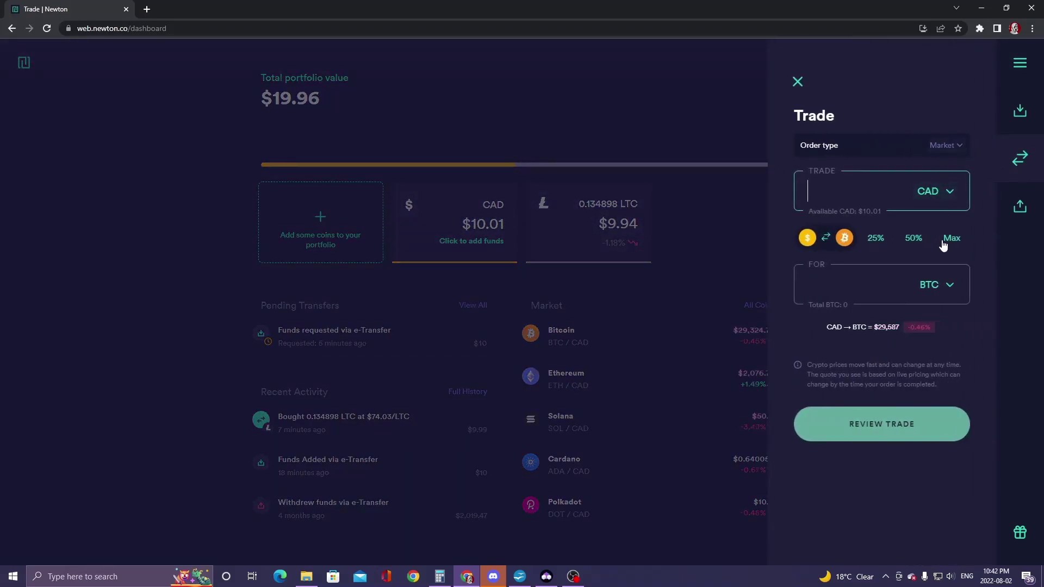
pyautogui.click(947, 289)
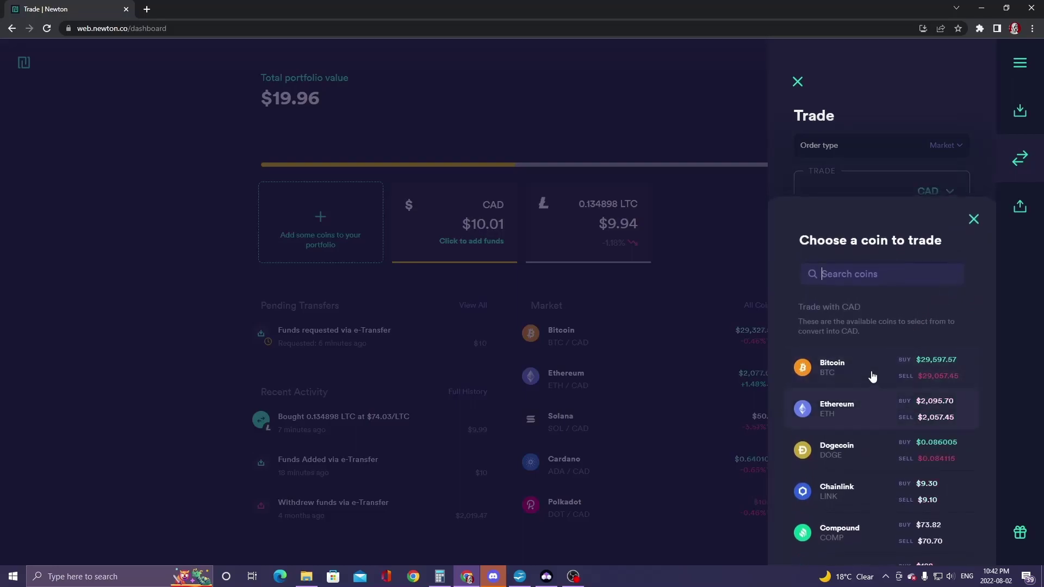
pyautogui.write('lit')
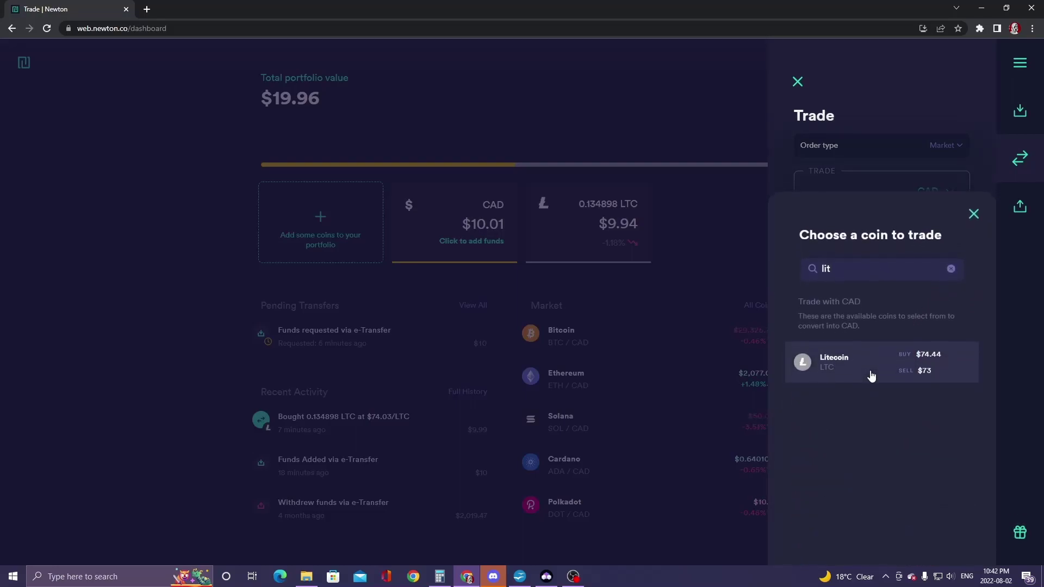
pyautogui.click(871, 376)
pyautogui.click(952, 239)
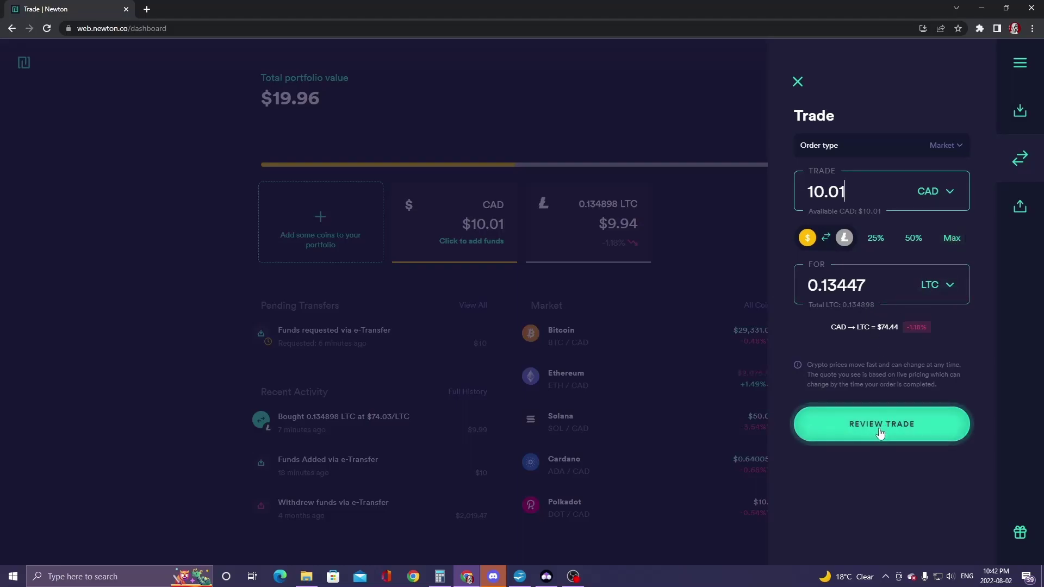
pyautogui.click(880, 432)
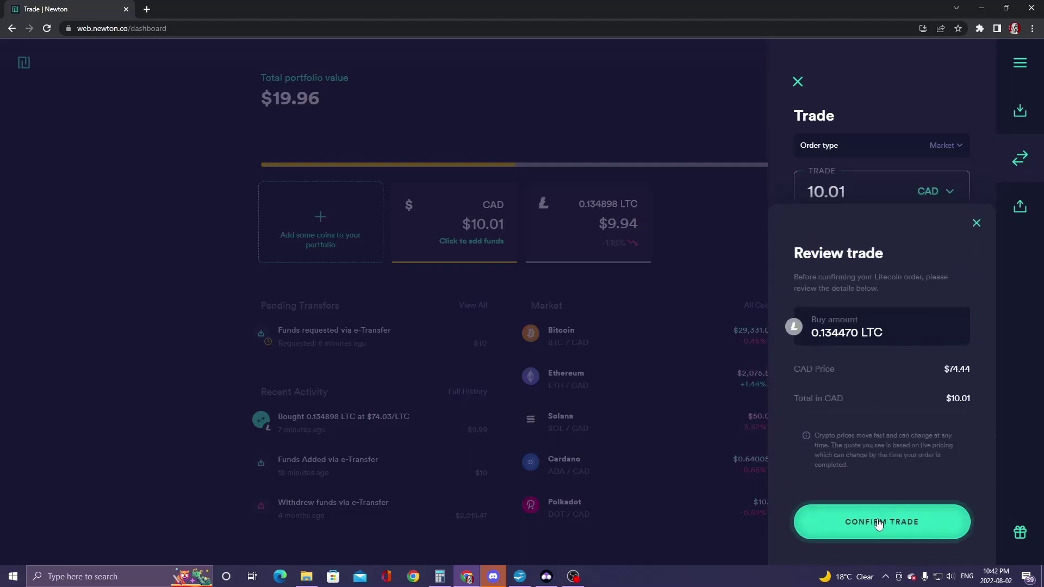
pyautogui.click(880, 523)
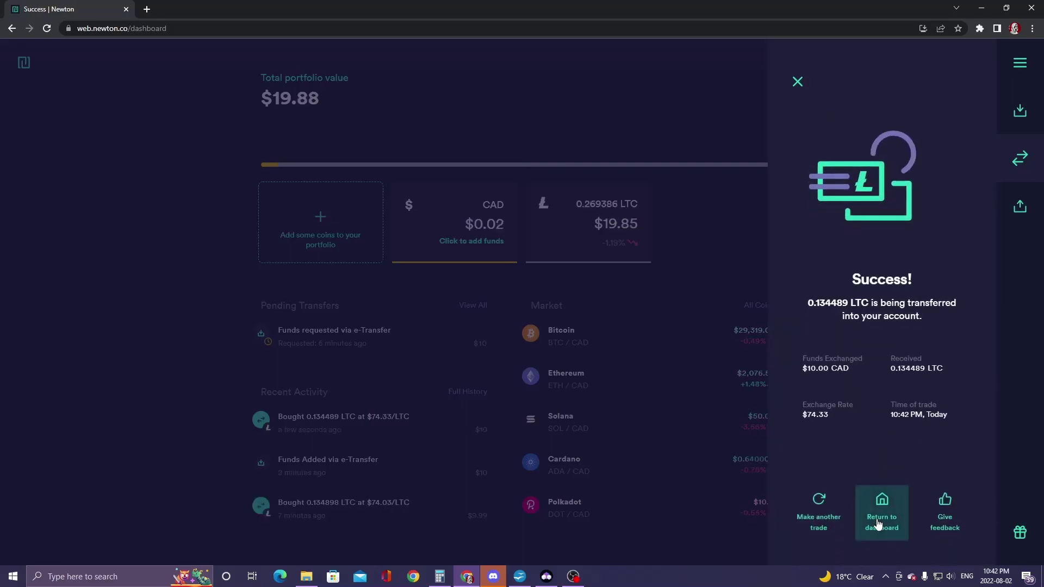
pyautogui.click(651, 308)
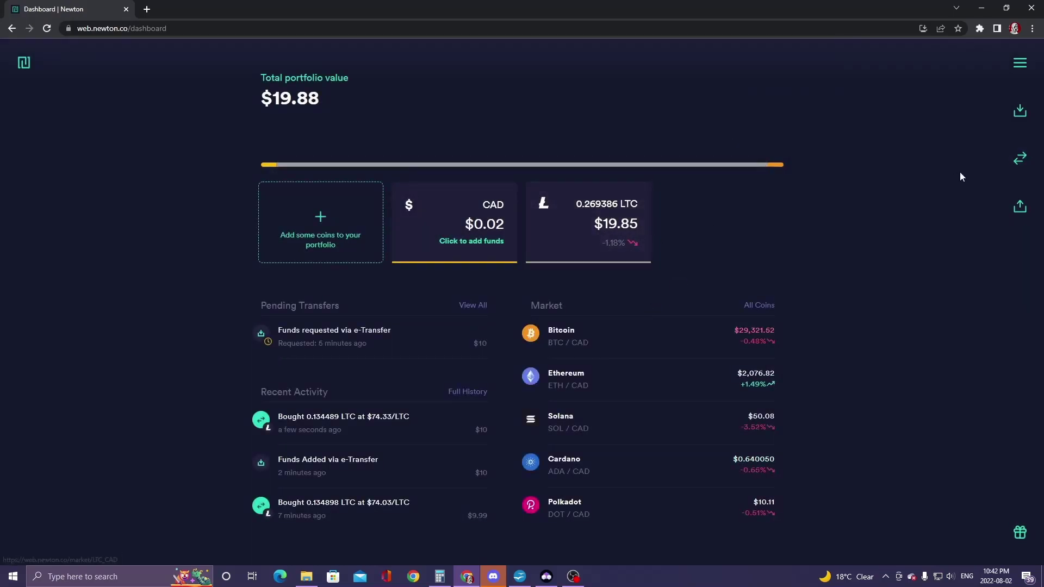
# - Withdraw the full 0.269386 LTC from Newton to the pasted Zelcore Litecoin address
pyautogui.click(1020, 206)
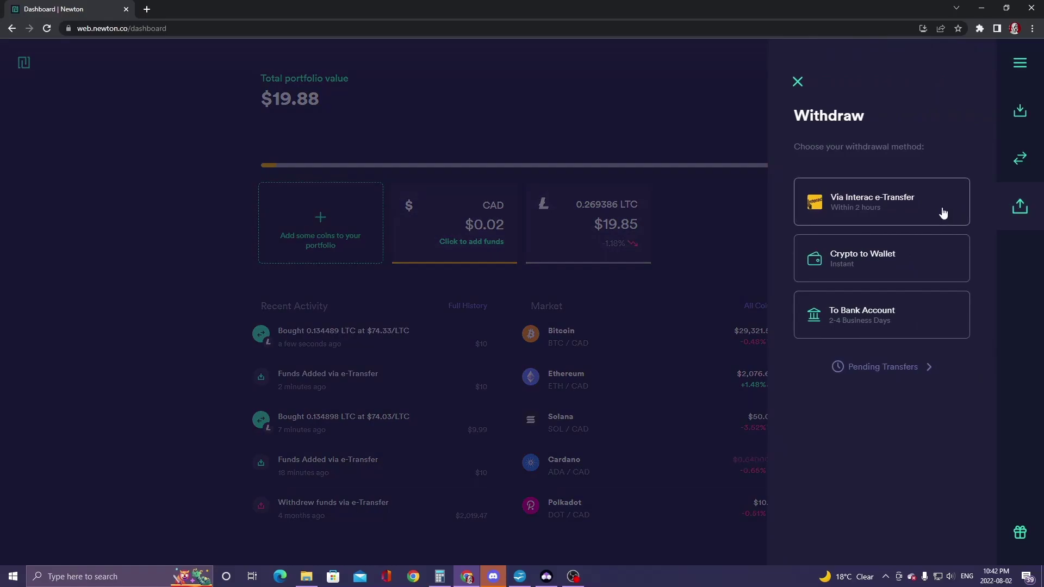
pyautogui.click(872, 271)
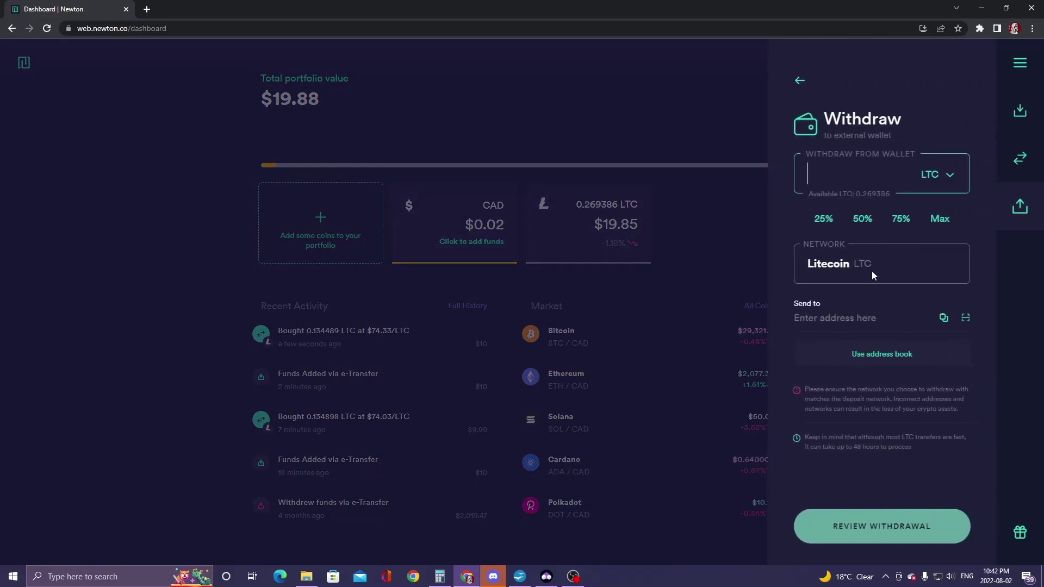
pyautogui.click(941, 219)
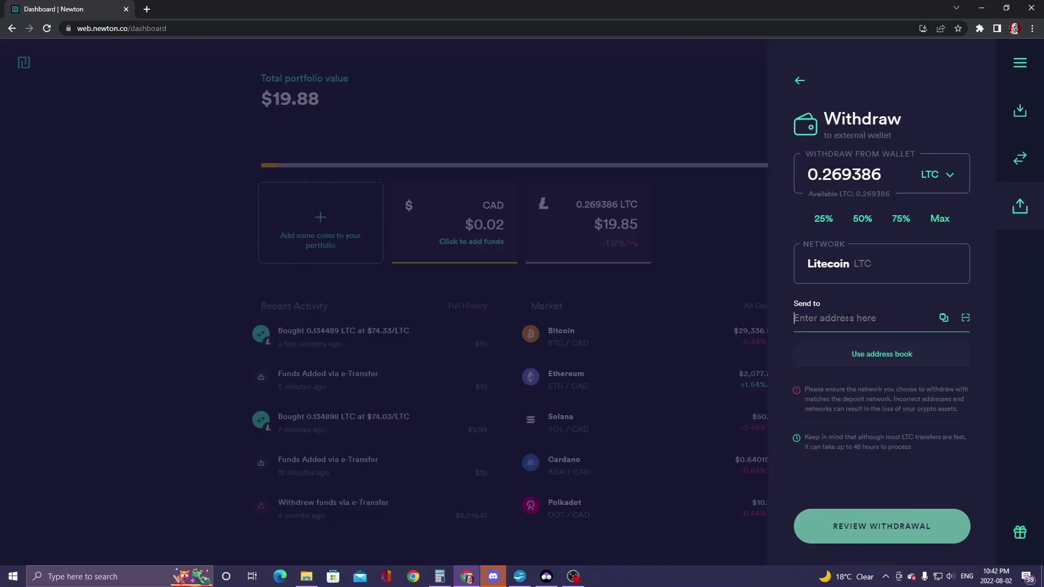
pyautogui.hotkey('ctrl', 'v')
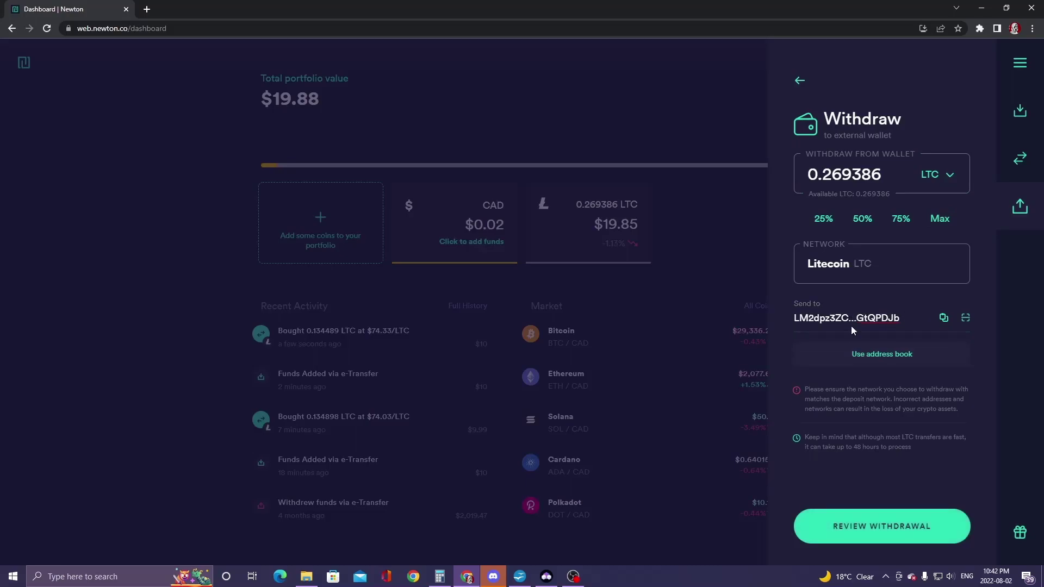
pyautogui.click(870, 523)
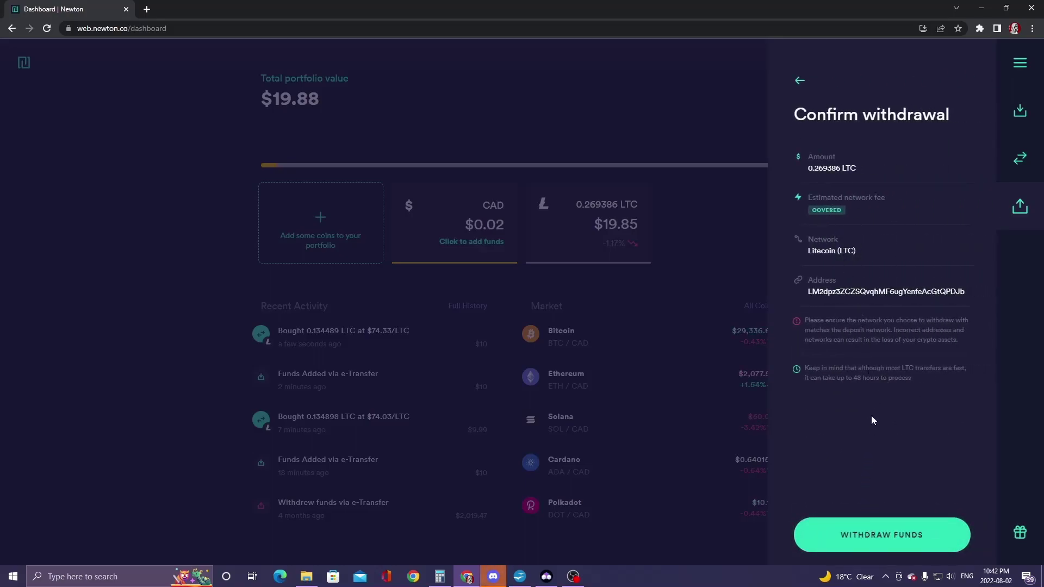
pyautogui.click(877, 538)
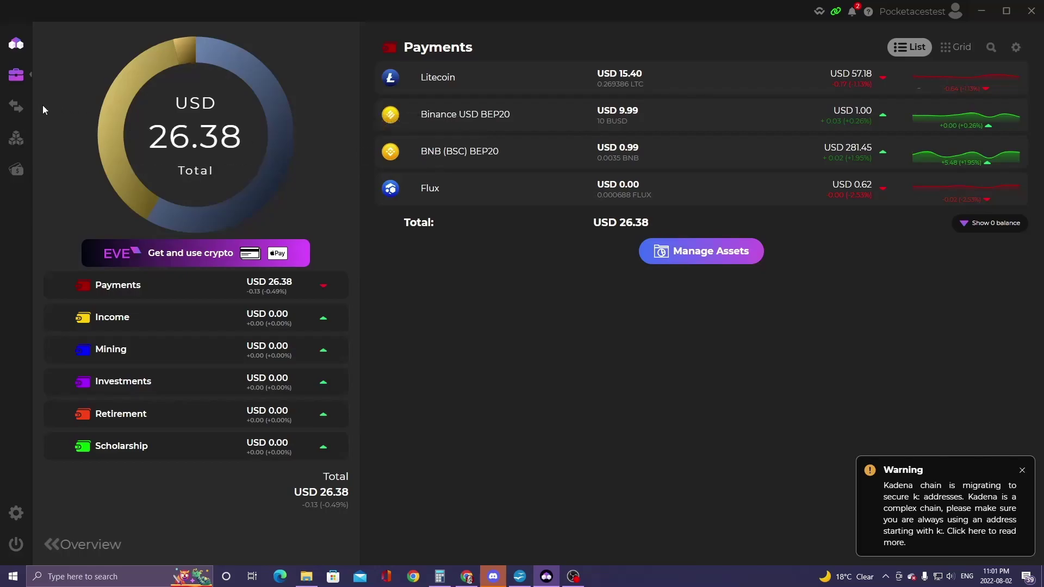
# - In QuickSwap, search and choose Binance USD BEP20 to sell and FLUX BSC Token BEP20 to buy
pyautogui.click(17, 110)
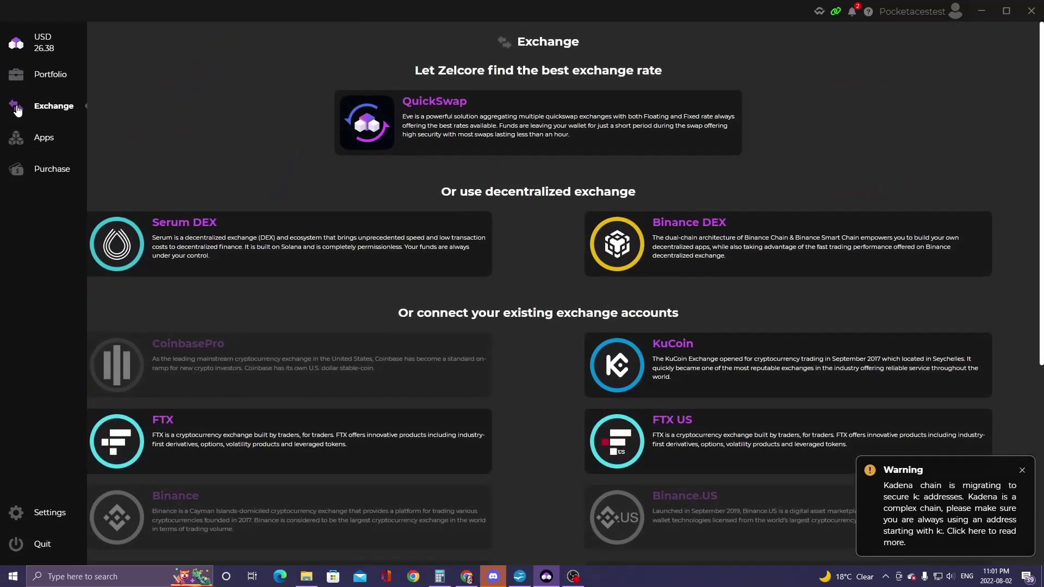
pyautogui.click(445, 133)
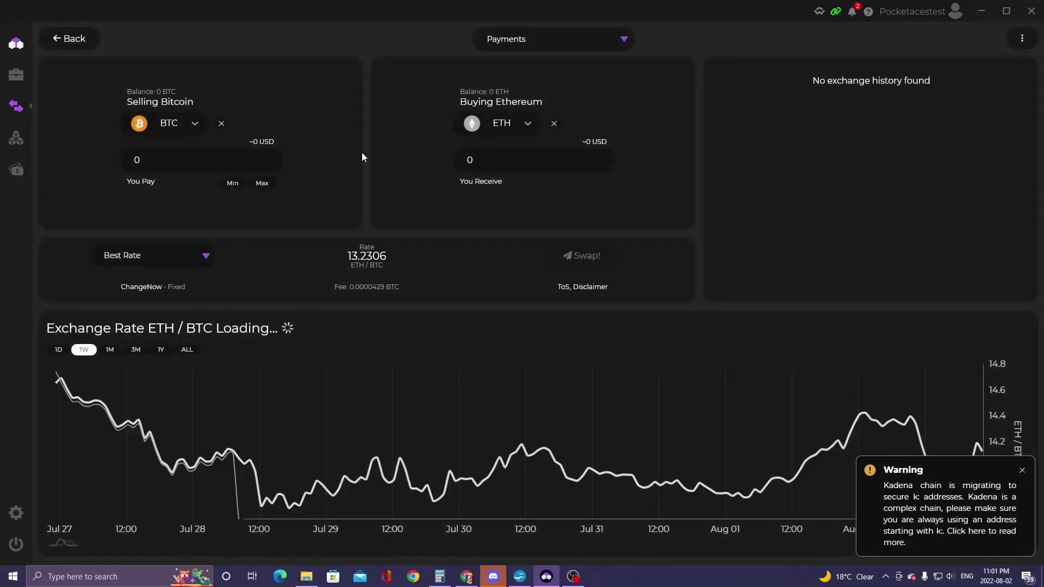
pyautogui.click(194, 125)
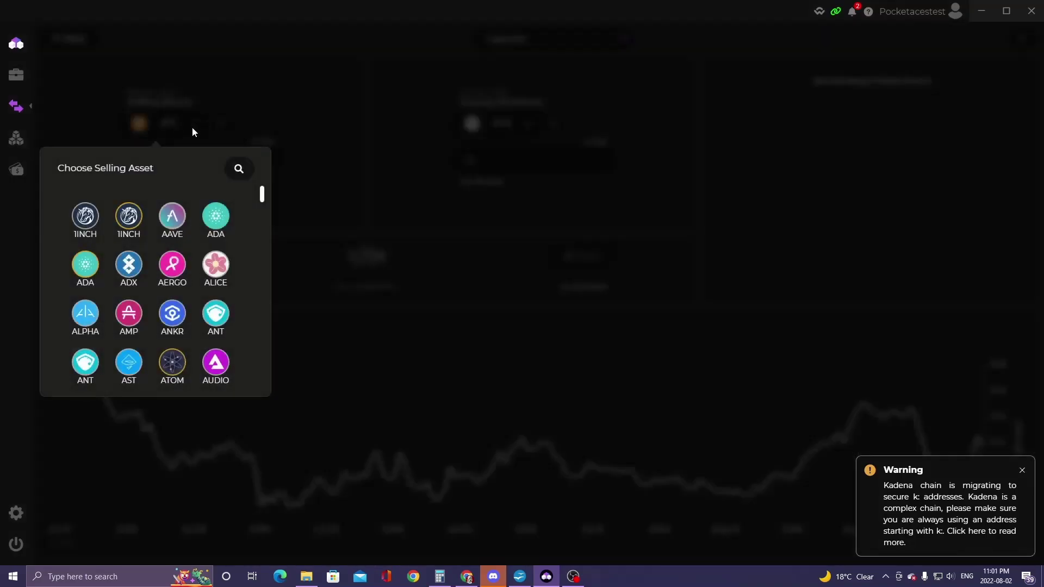
pyautogui.click(237, 169)
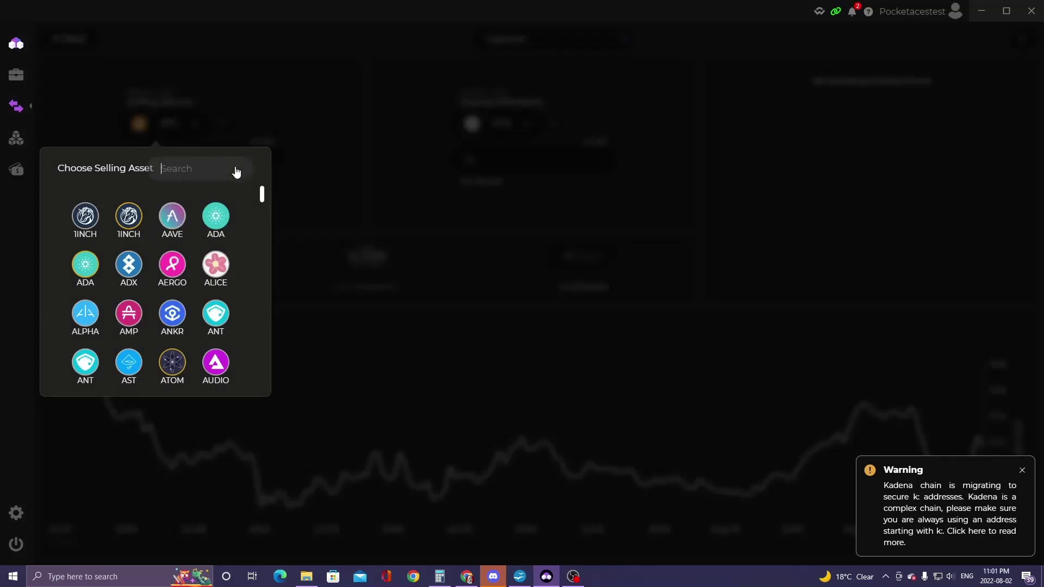
pyautogui.write('busd')
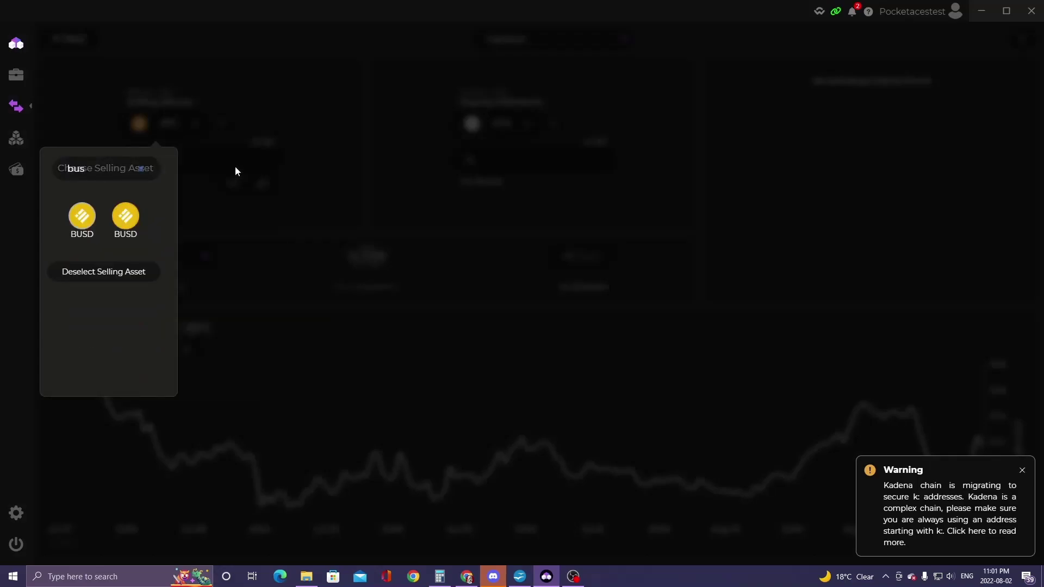
pyautogui.click(130, 220)
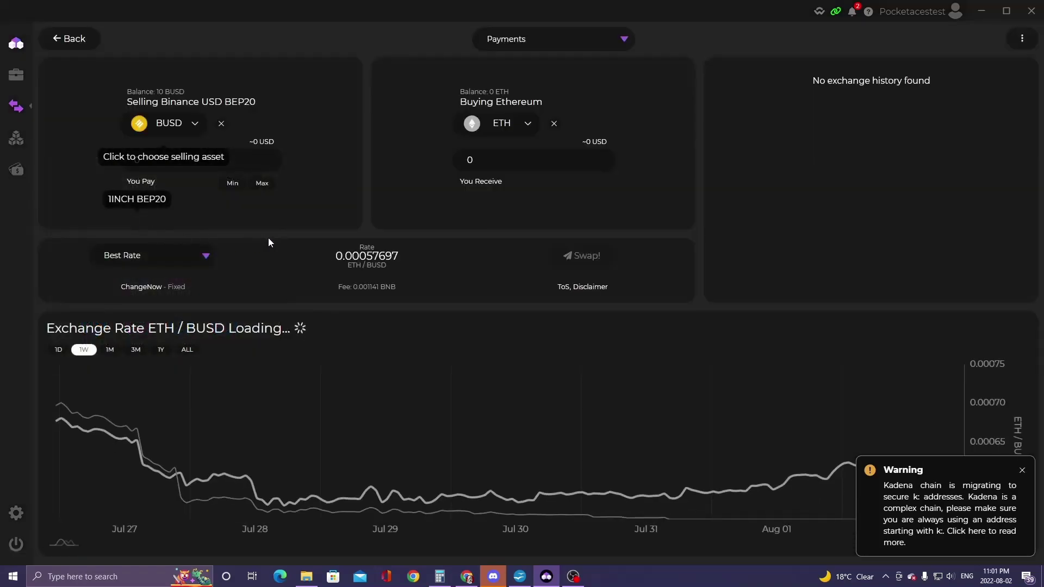
pyautogui.click(527, 128)
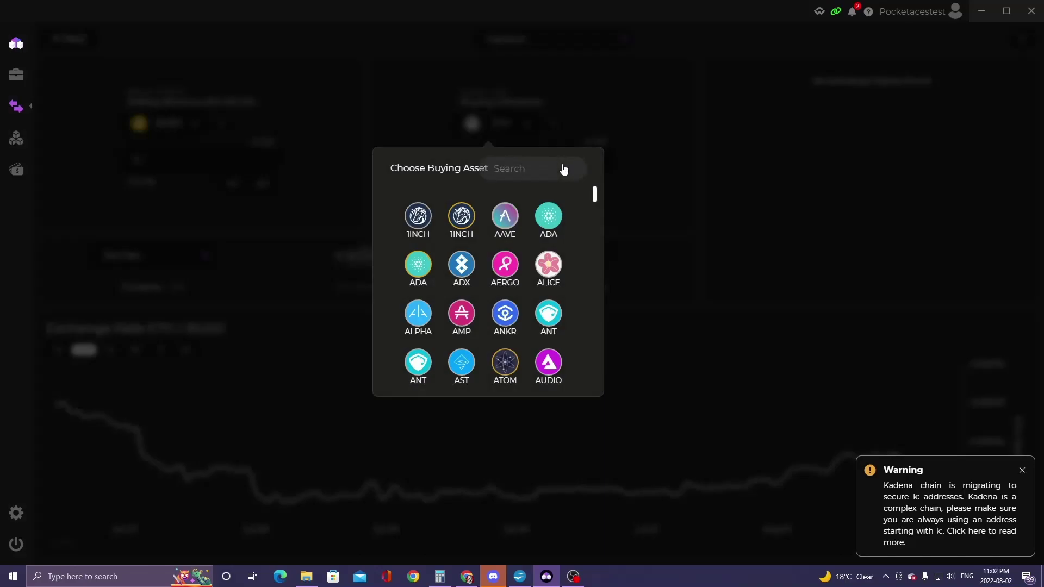
pyautogui.click(564, 170)
pyautogui.write('flux')
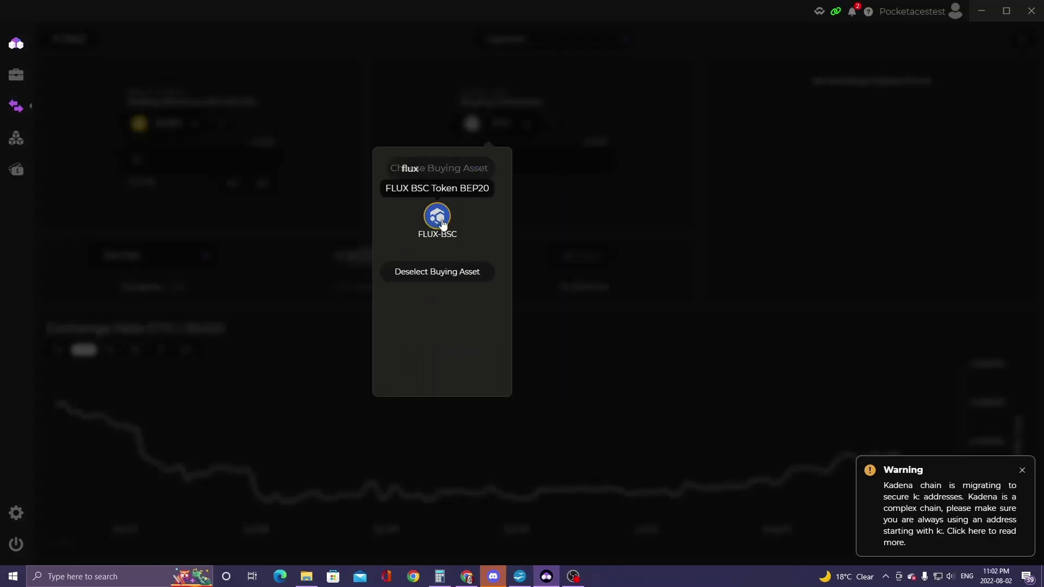
pyautogui.click(437, 218)
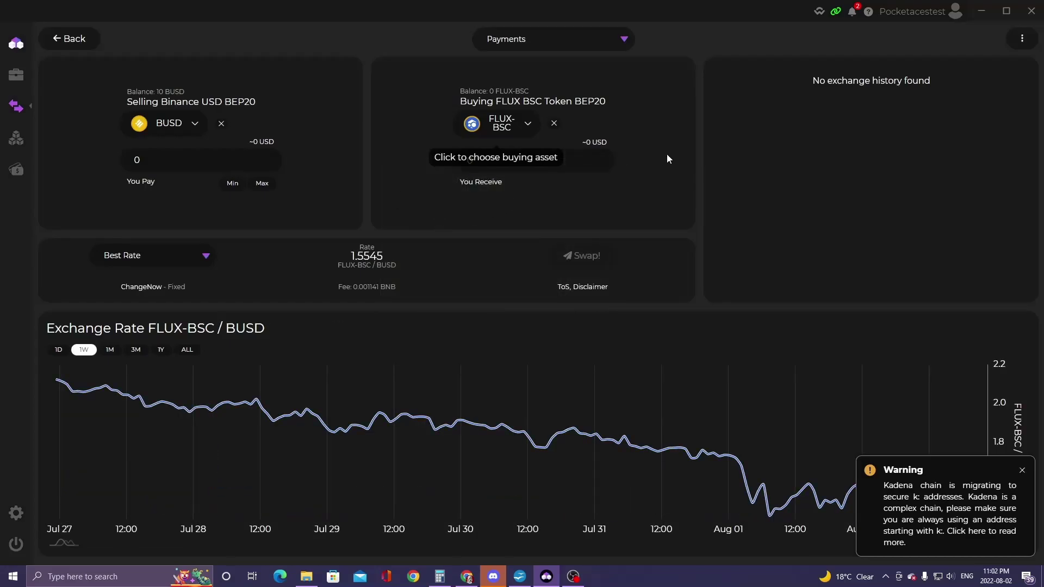
# - Swap the full 10 BUSD balance for about 15.038 FLUX-BSC and confirm the swap
pyautogui.click(263, 183)
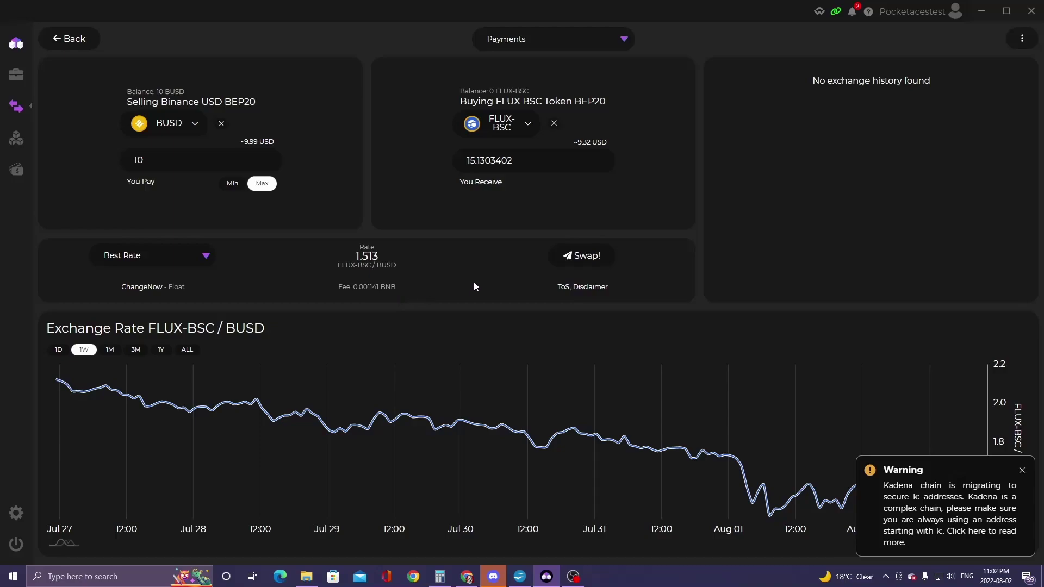
pyautogui.click(585, 259)
pyautogui.click(625, 323)
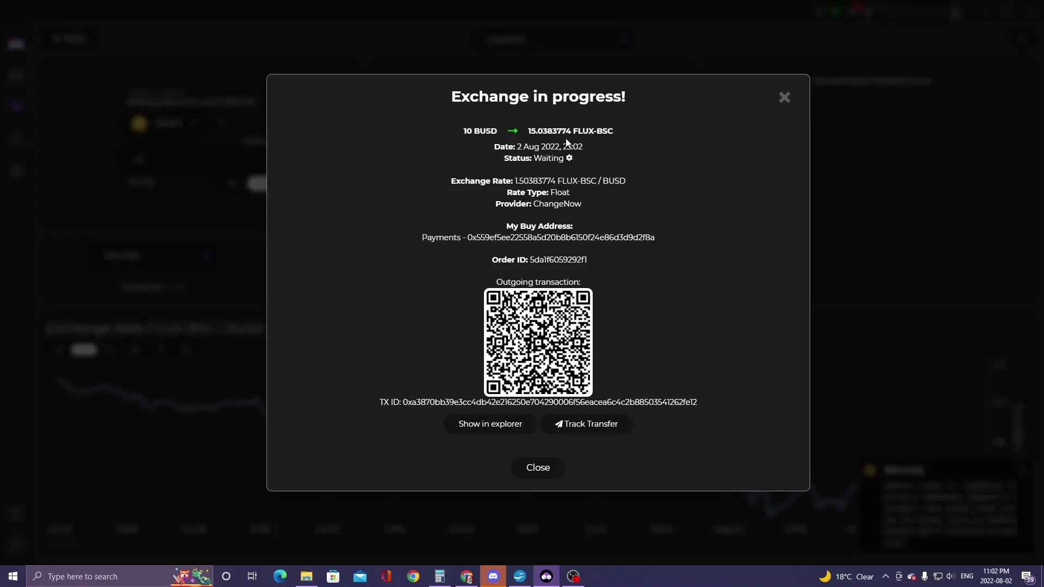
# - Verify on BscScan that the outgoing 10 BUSD transaction succeeded, then return to Zelcore
pyautogui.click(492, 430)
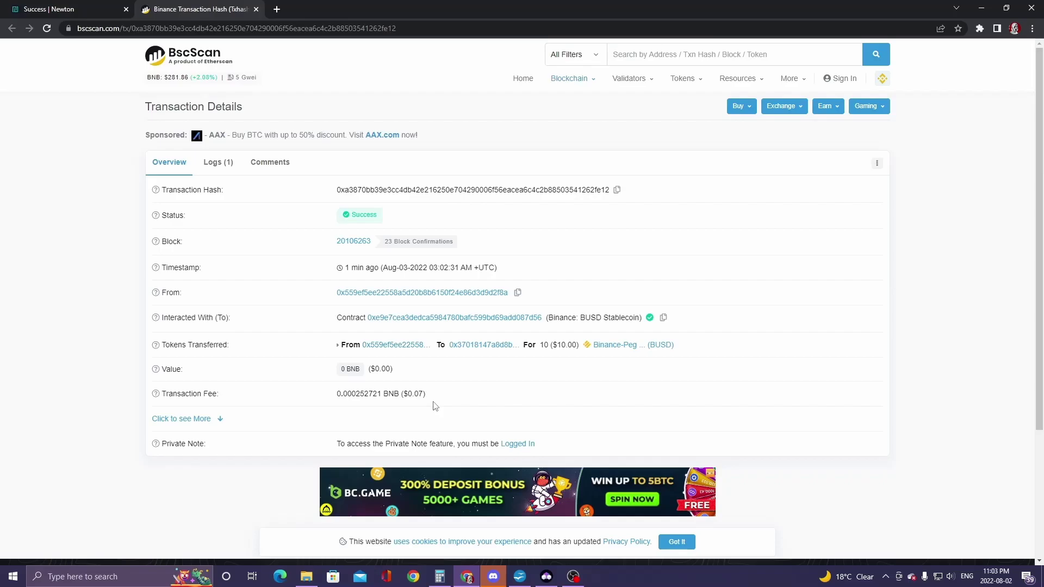
pyautogui.hotkey('alt', 'Tab')
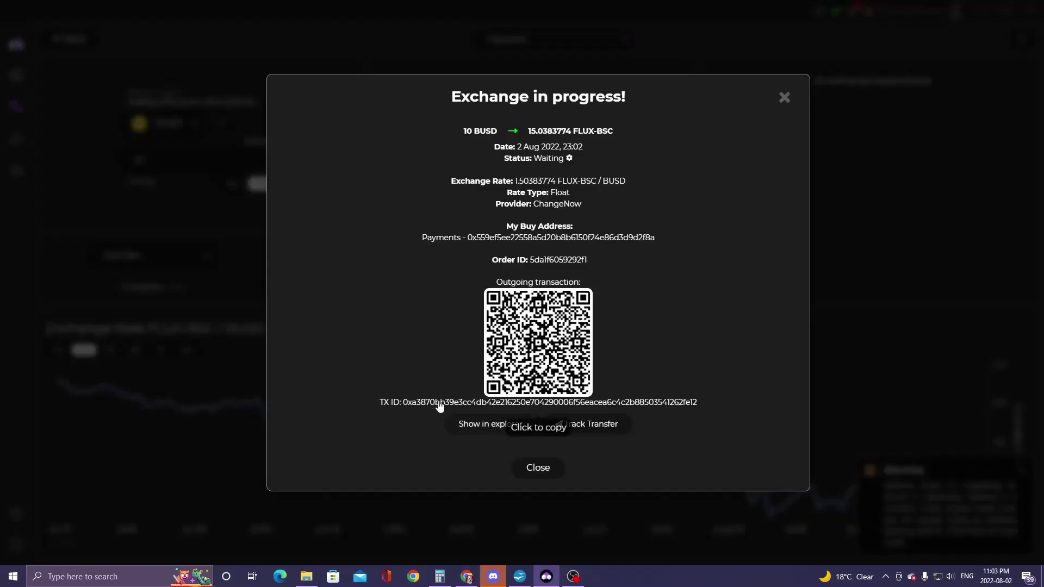
# - Track the ChangeNow exchange until it finishes: 10 BUSD converted to 15.04327894 FLUX
pyautogui.click(581, 430)
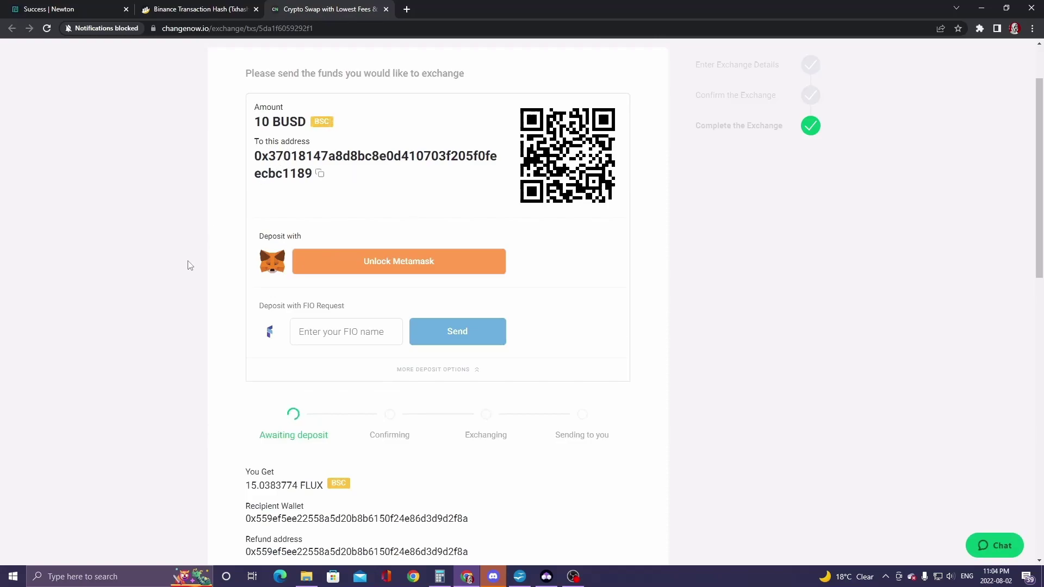
pyautogui.scroll(-3, 190, 266)
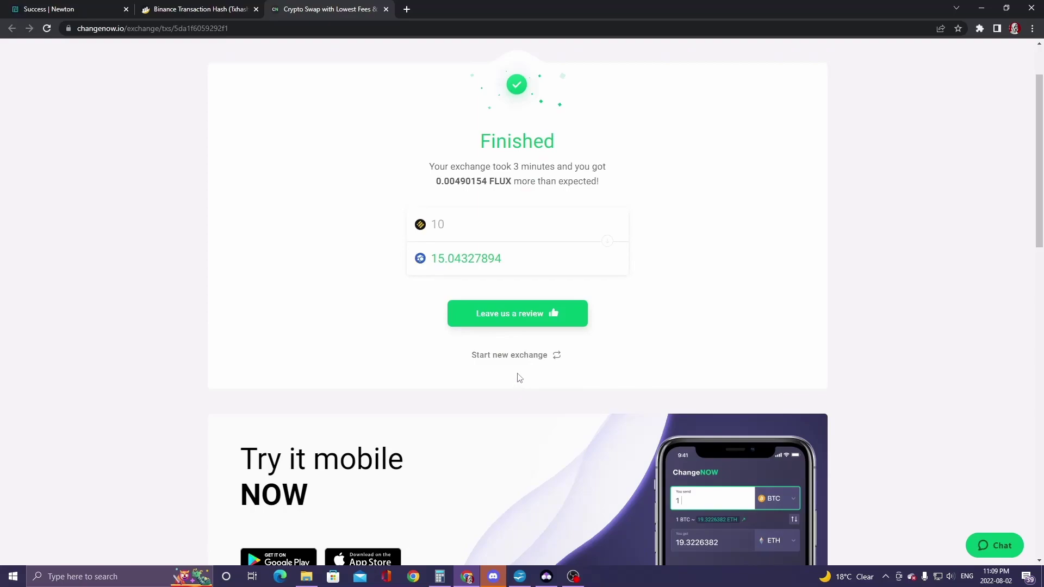
# - In Fusion, set up a swap of the full FLUX-BSC balance into FLUX-KDA and start it
pyautogui.hotkey('alt', 'Tab')
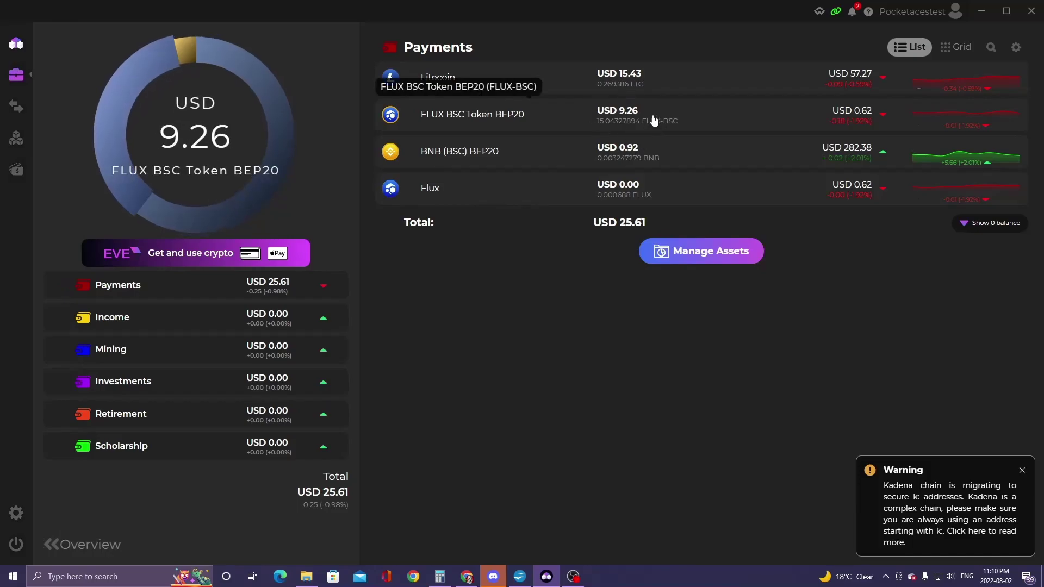
pyautogui.click(18, 141)
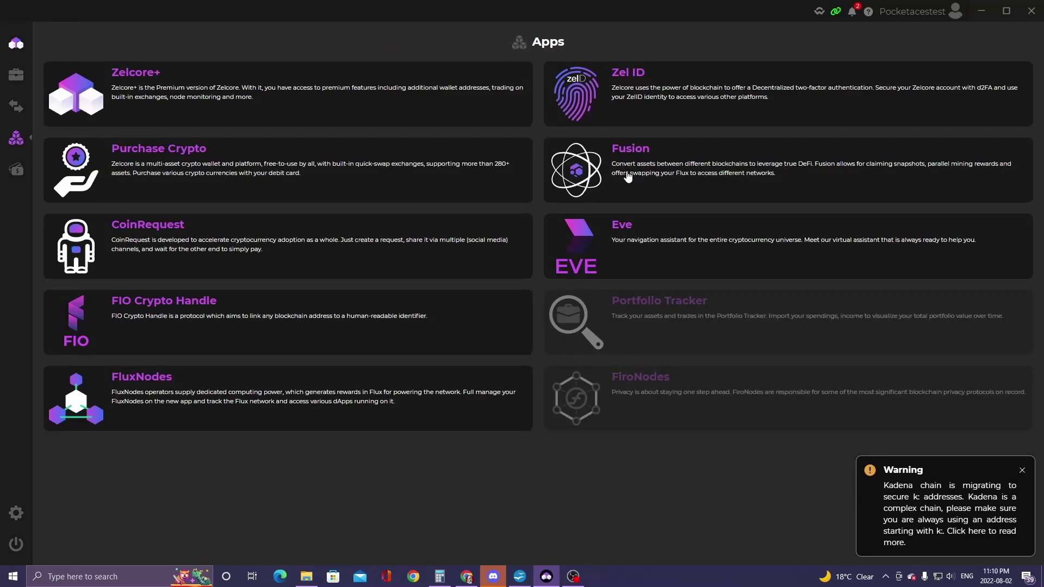
pyautogui.click(628, 176)
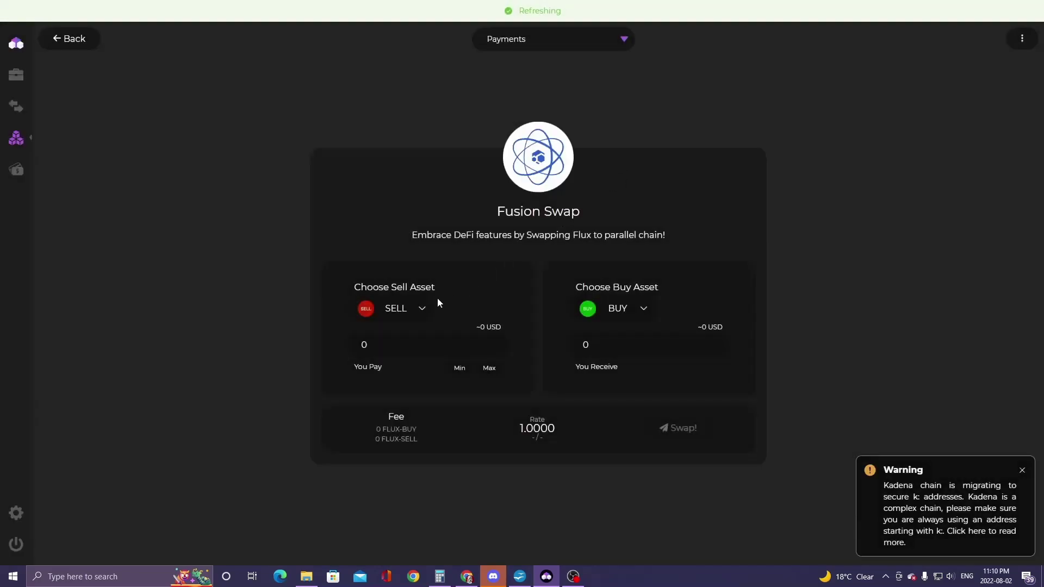
pyautogui.click(422, 308)
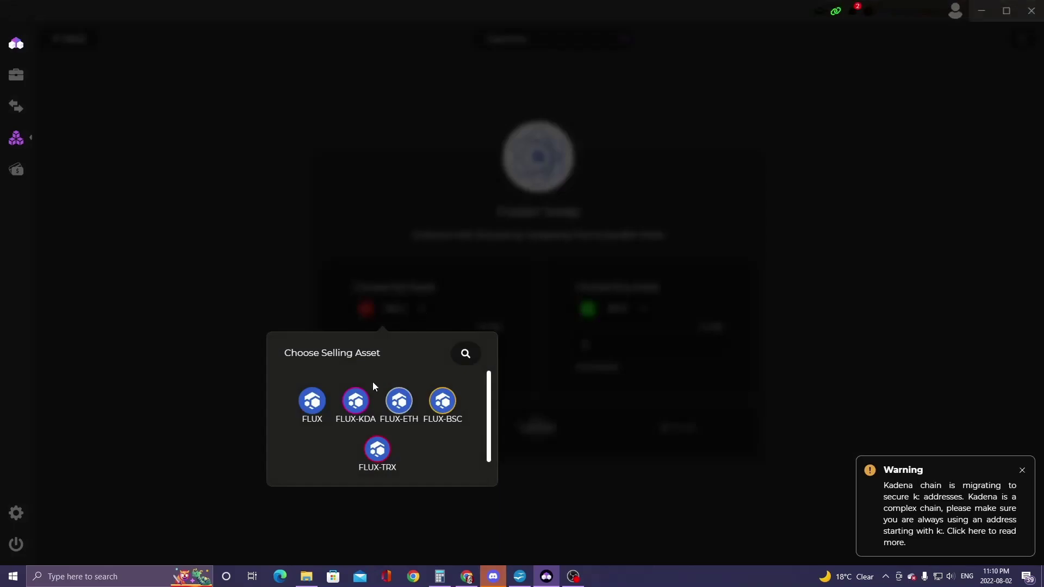
pyautogui.click(442, 401)
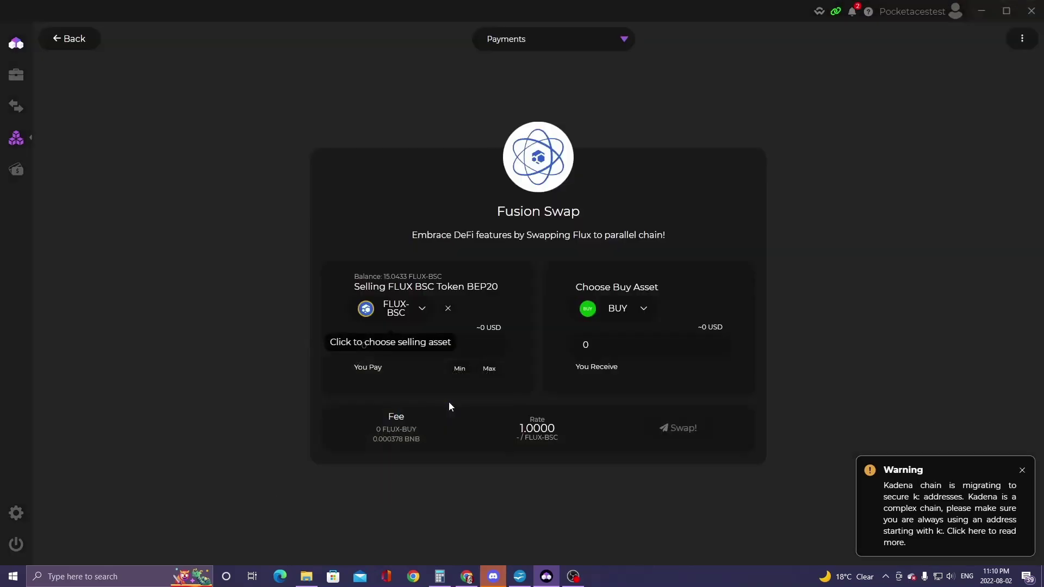
pyautogui.click(631, 316)
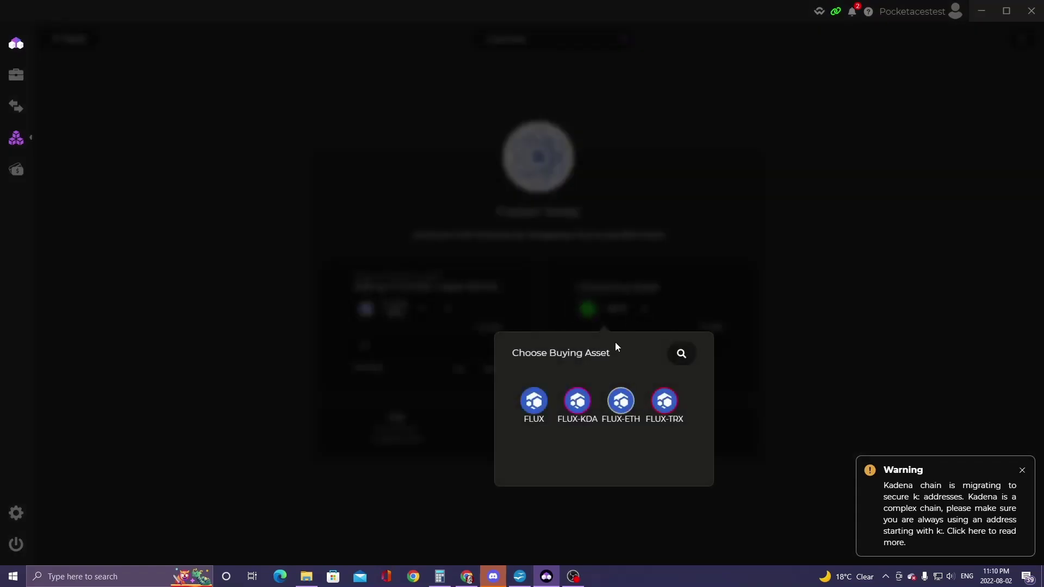
pyautogui.click(579, 405)
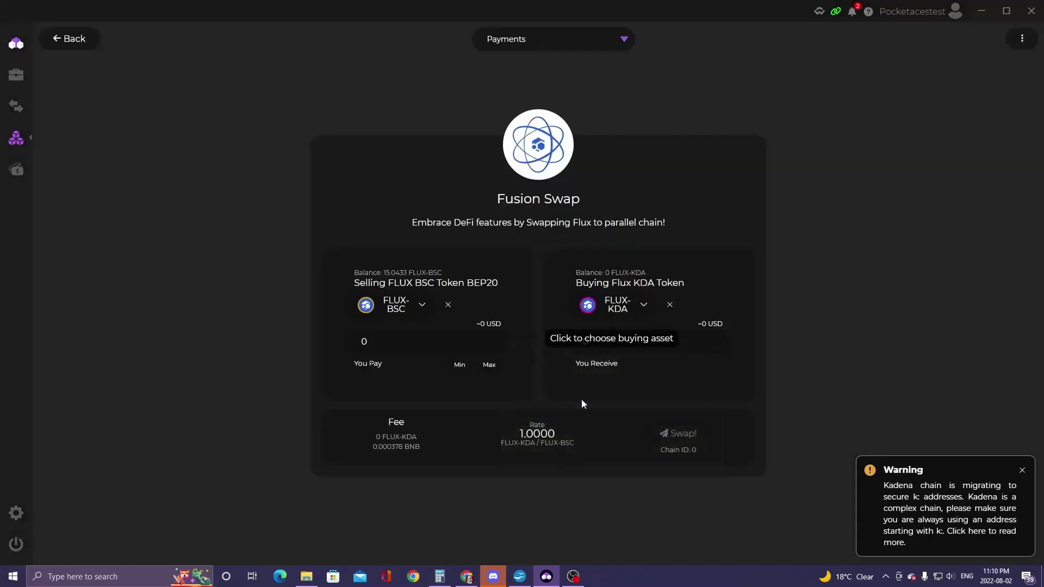
pyautogui.click(489, 365)
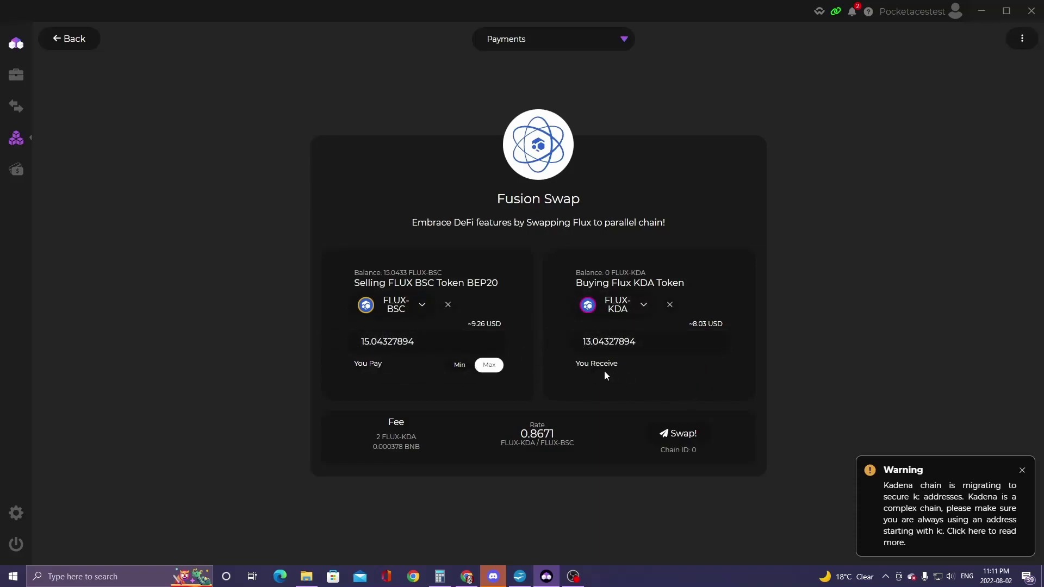
pyautogui.click(686, 437)
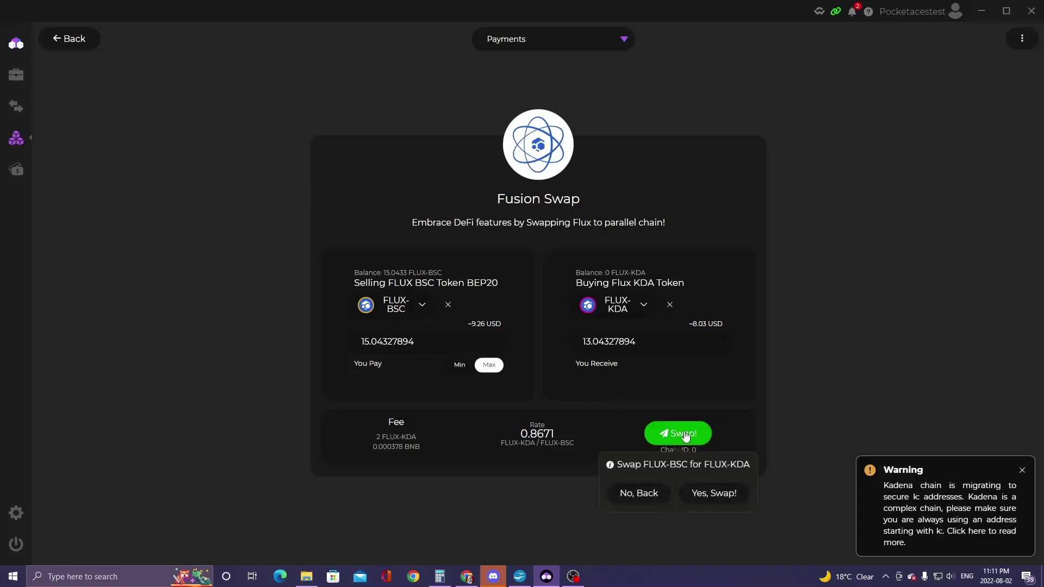
# - Confirm the FLUX-BSC to FLUX-KDA swap and close its finished details
pyautogui.click(716, 492)
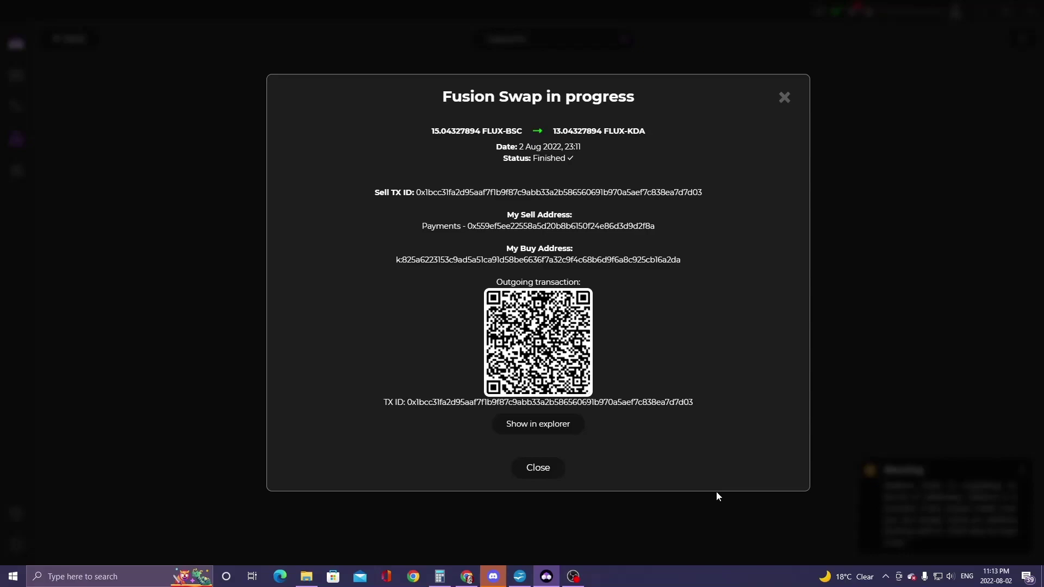
pyautogui.click(539, 469)
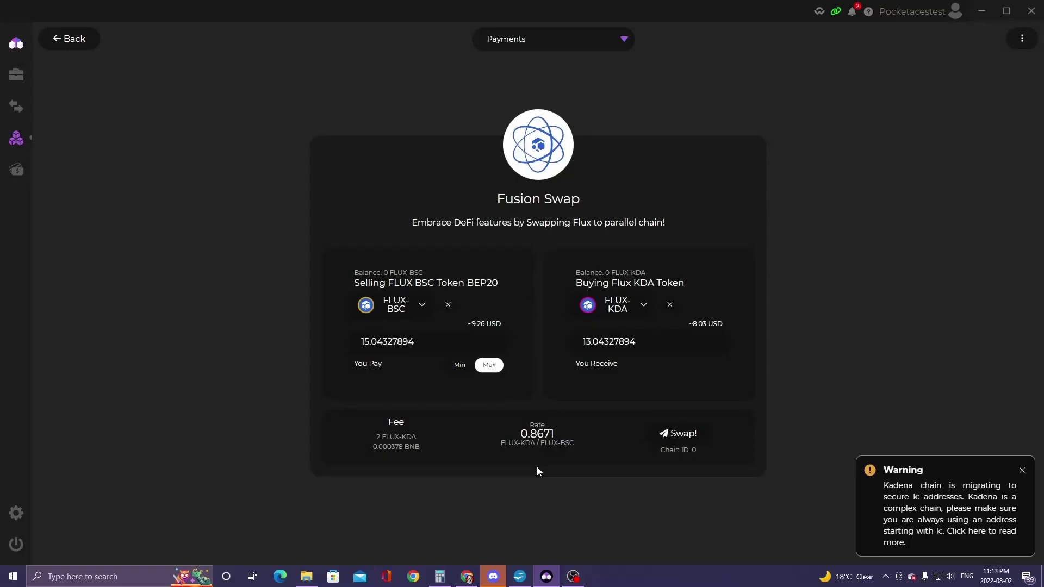
# - Add Flux KDA Token from the Featured assets to the Zelcore portfolio
pyautogui.click(18, 80)
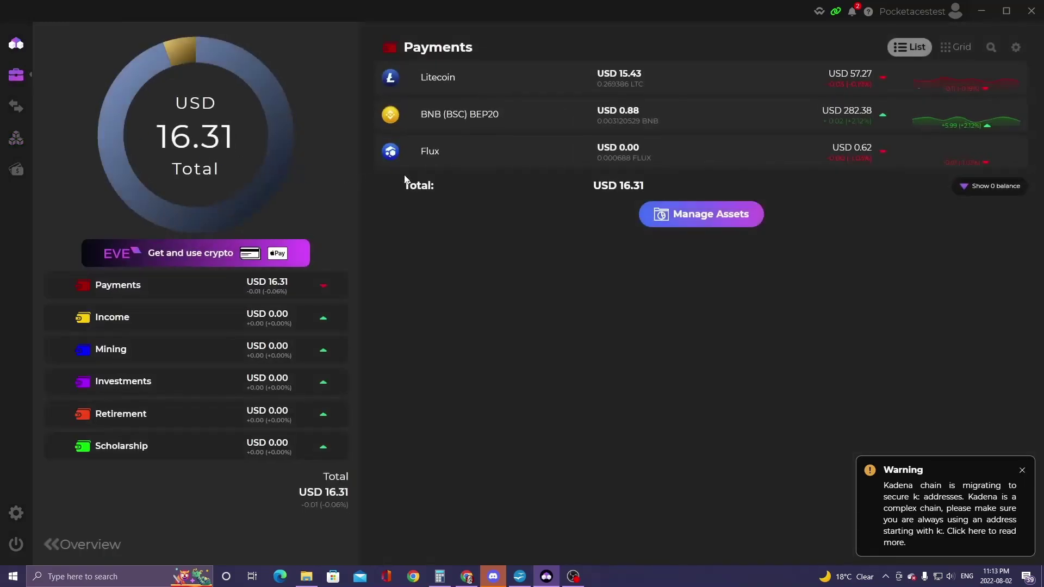
pyautogui.click(704, 214)
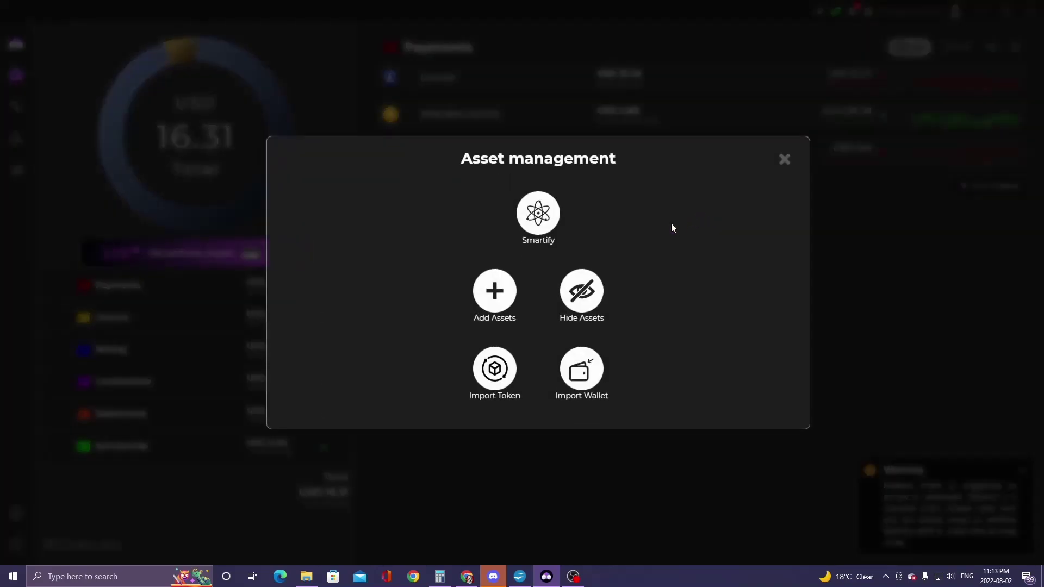
pyautogui.click(496, 287)
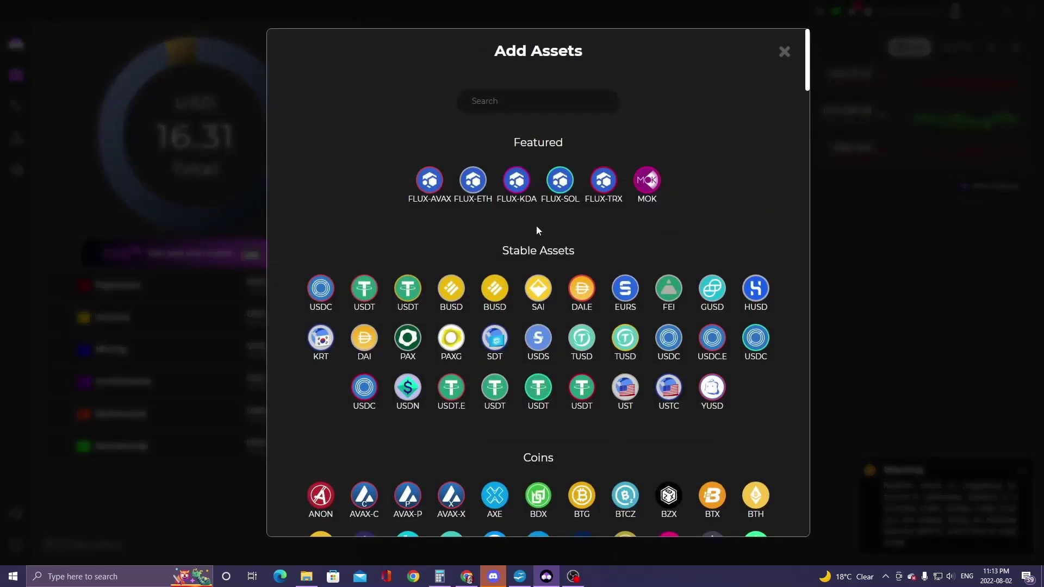
pyautogui.click(517, 182)
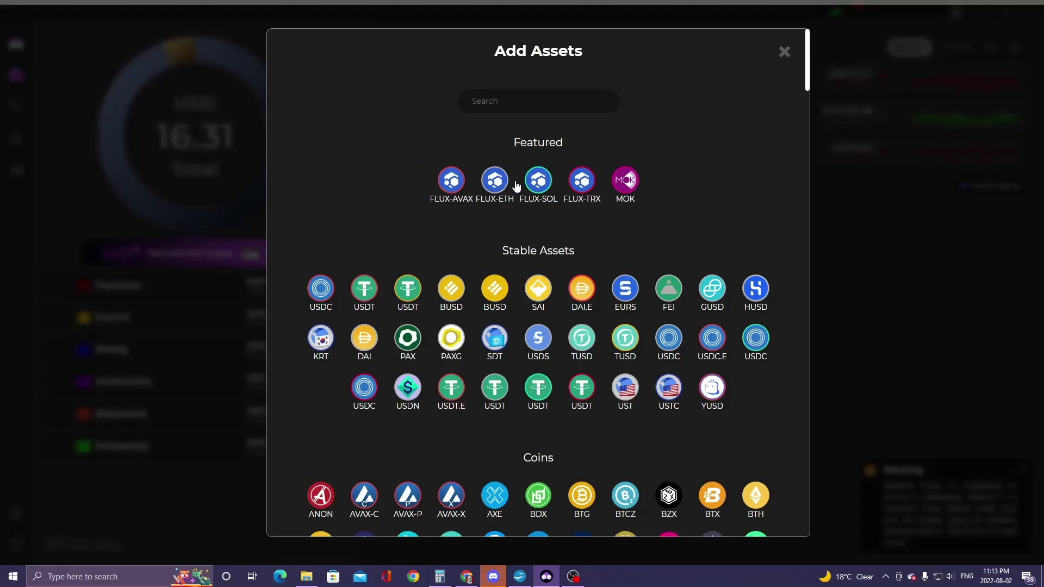
pyautogui.click(909, 261)
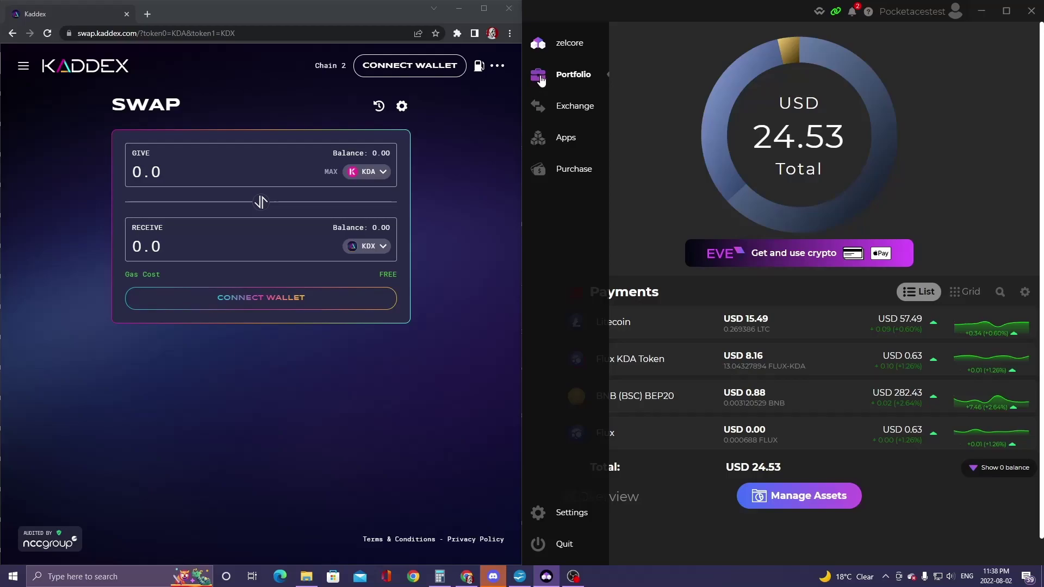
# - Refresh the portfolio and open the Flux KDA Token wallet showing 13.04327894 FLUX-KDA
pyautogui.click(541, 80)
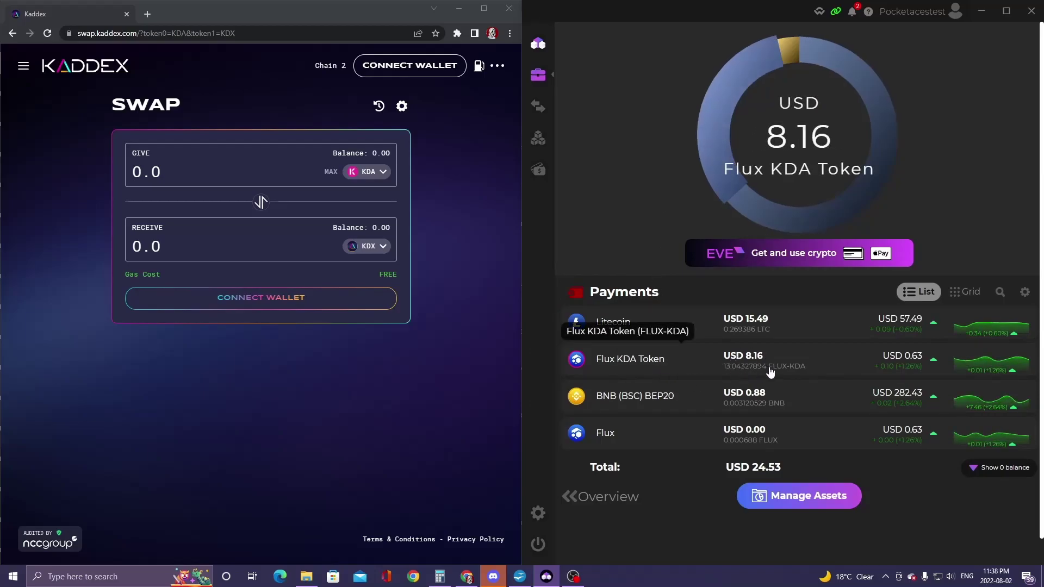
pyautogui.click(696, 362)
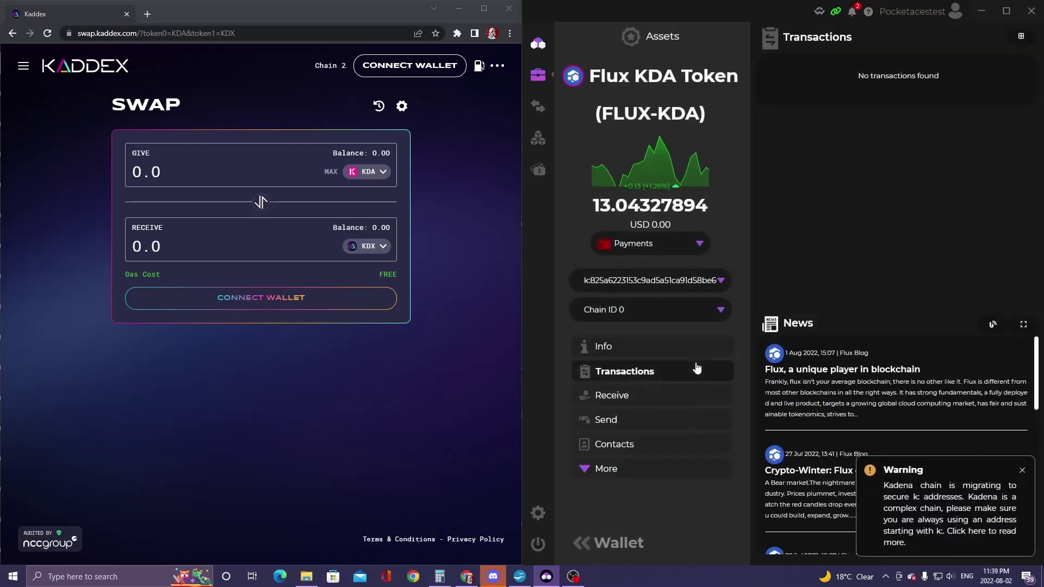
# - Start a Flux KDA Token send, authorizing it with the d2FA PIN
pyautogui.click(607, 421)
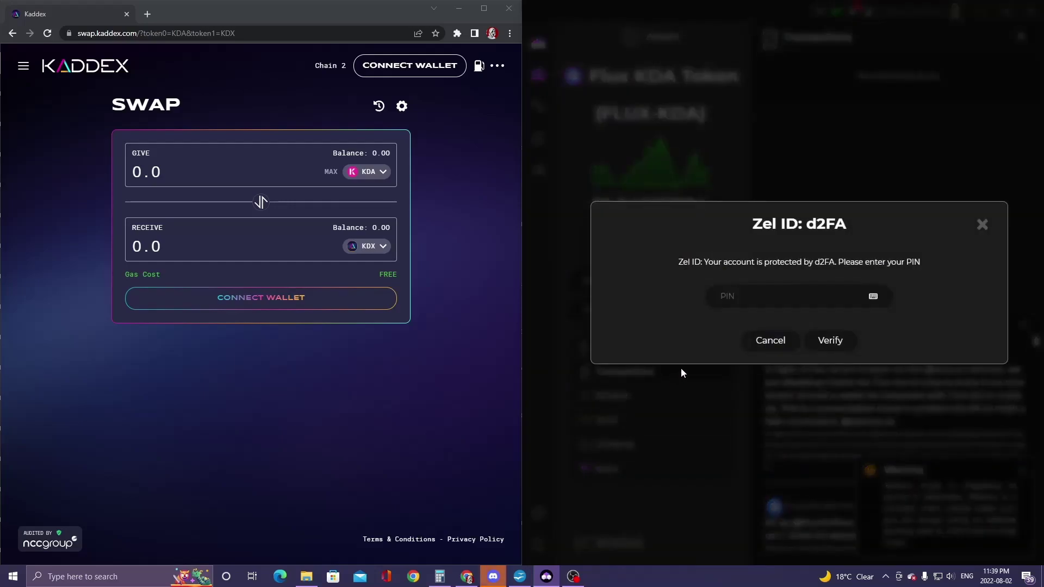
pyautogui.press('Return')
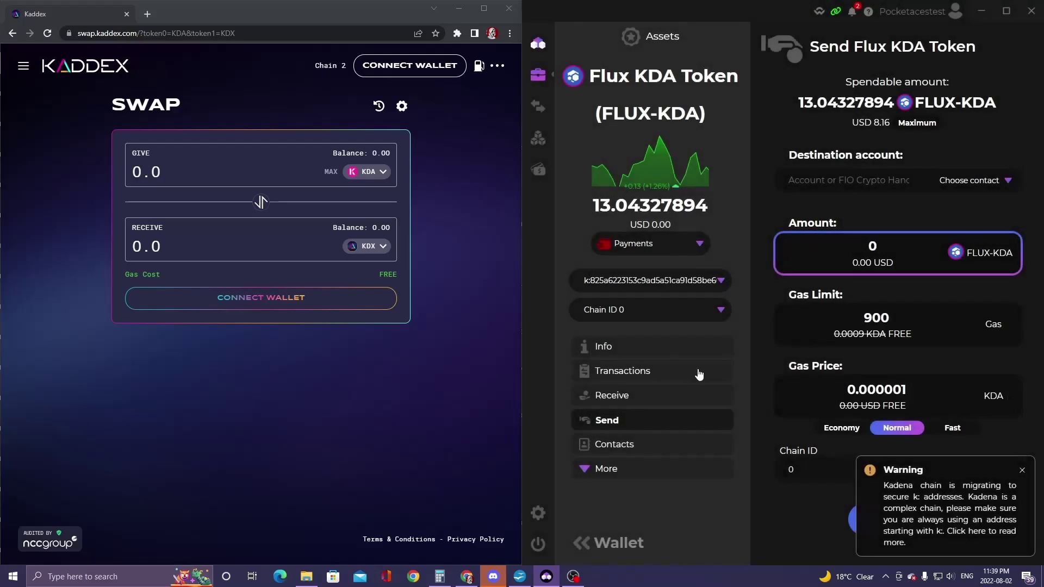
pyautogui.click(1022, 469)
pyautogui.click(874, 481)
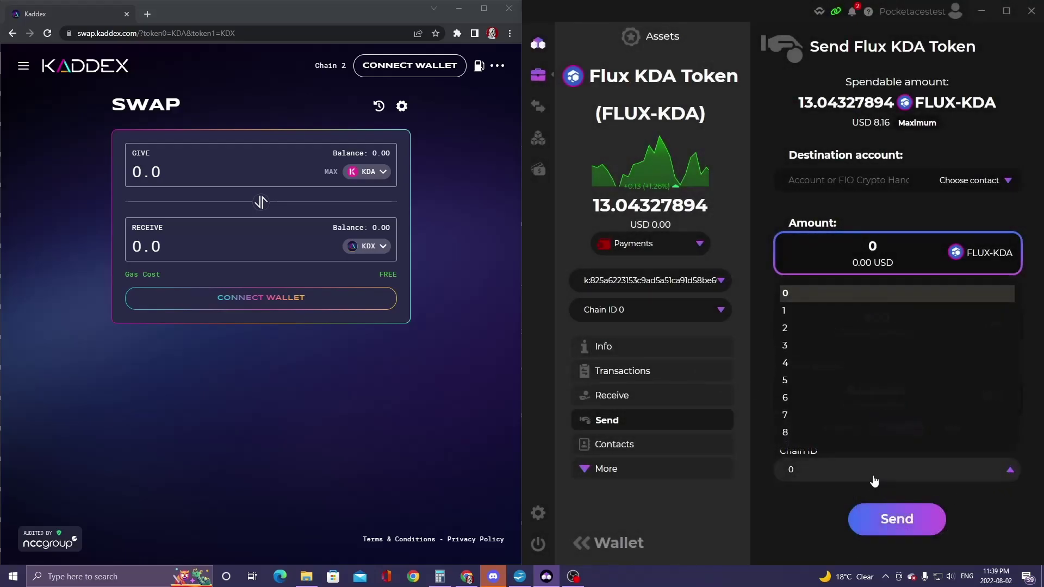
pyautogui.click(1006, 197)
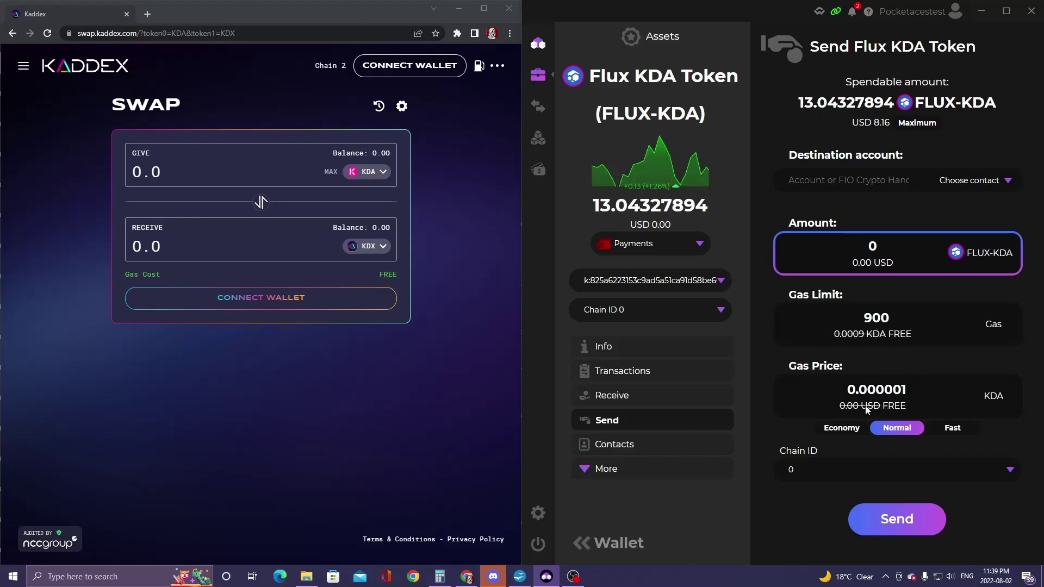
# - Send the maximum FLUX-KDA to the own Payments wallet on chain 2, Public Gas Station paying gas
pyautogui.click(988, 189)
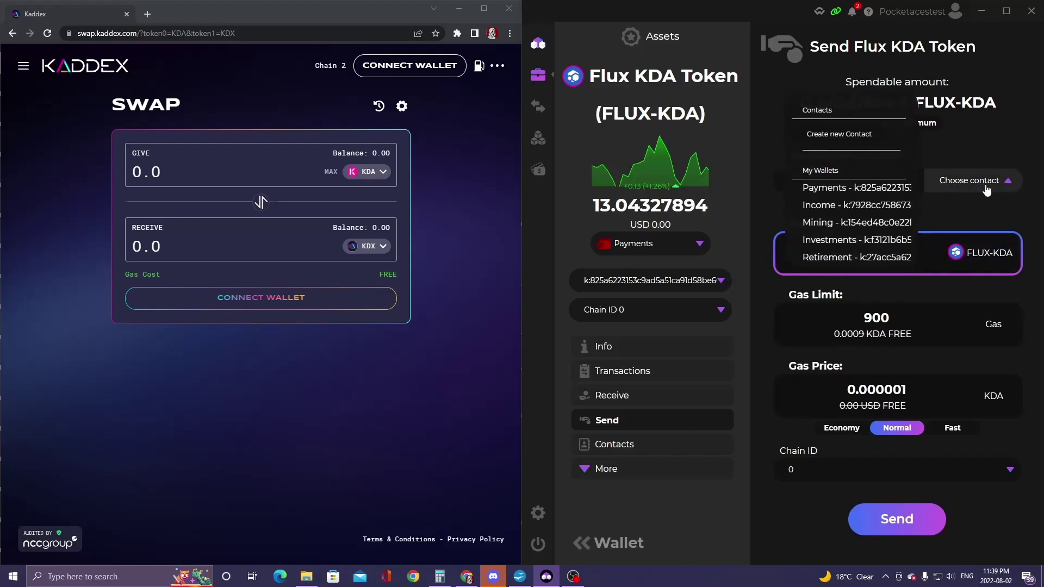
pyautogui.click(856, 190)
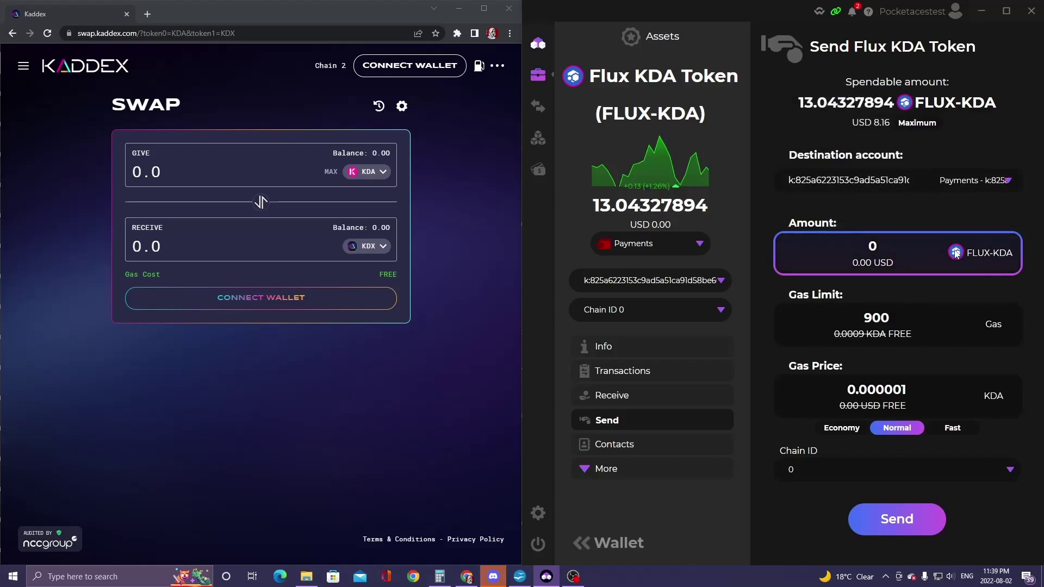
pyautogui.click(917, 123)
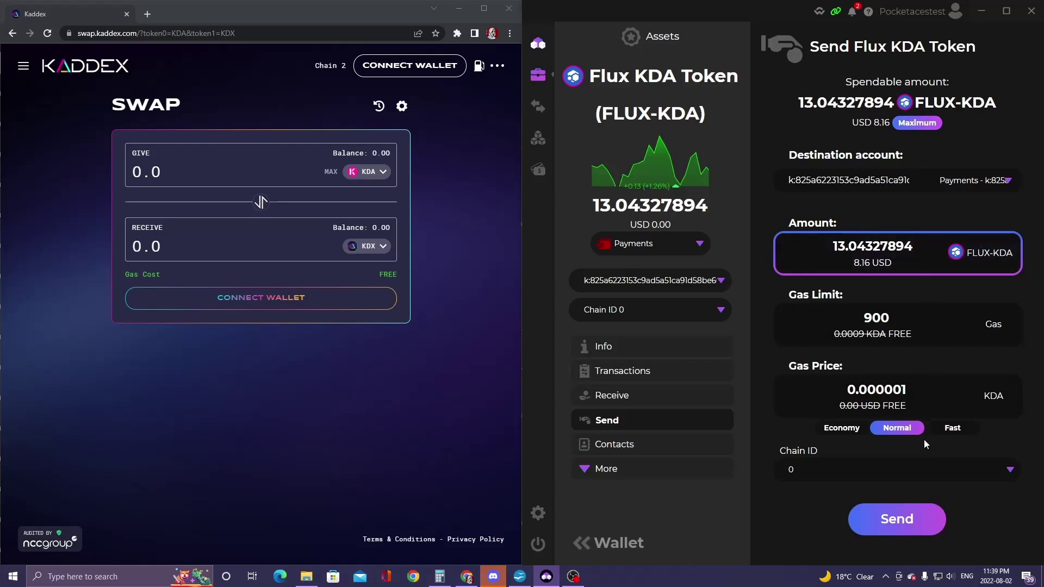
pyautogui.click(854, 473)
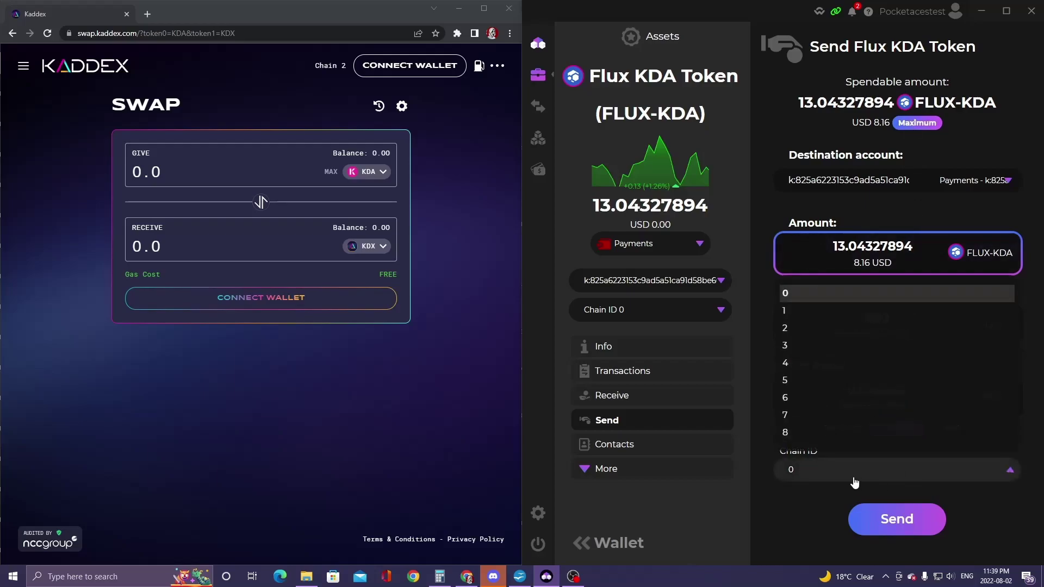
pyautogui.click(785, 329)
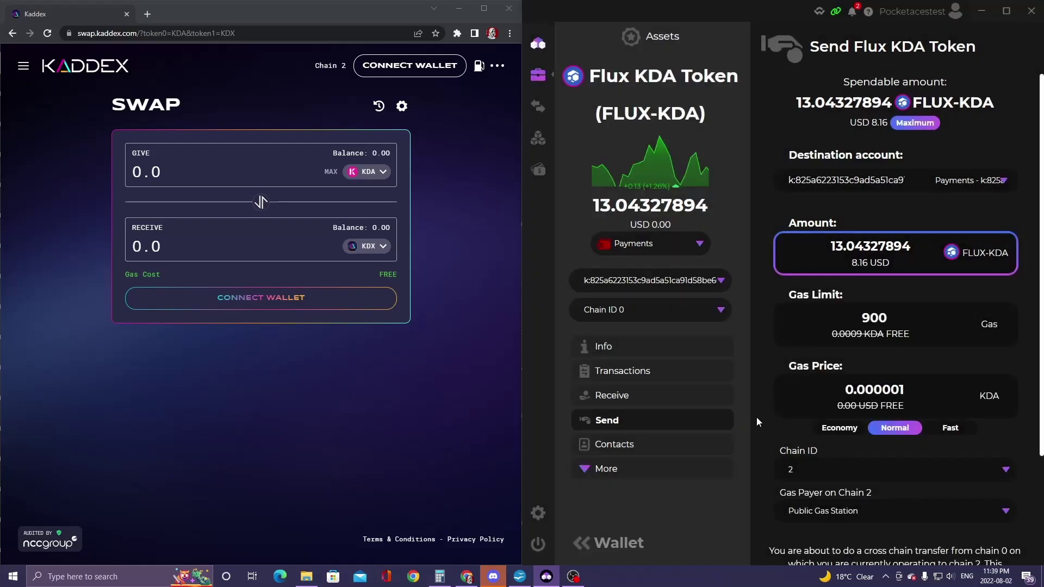
pyautogui.scroll(-3, 756, 421)
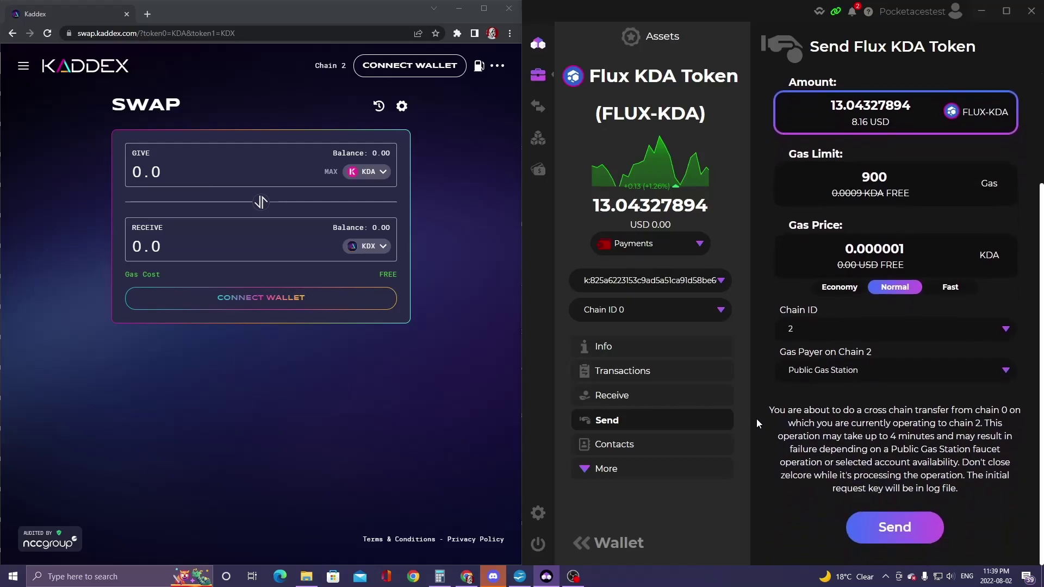
pyautogui.click(840, 381)
pyautogui.click(832, 407)
# - Send the cross-chain FLUX-KDA transaction and dismiss the sent confirmation
pyautogui.click(885, 527)
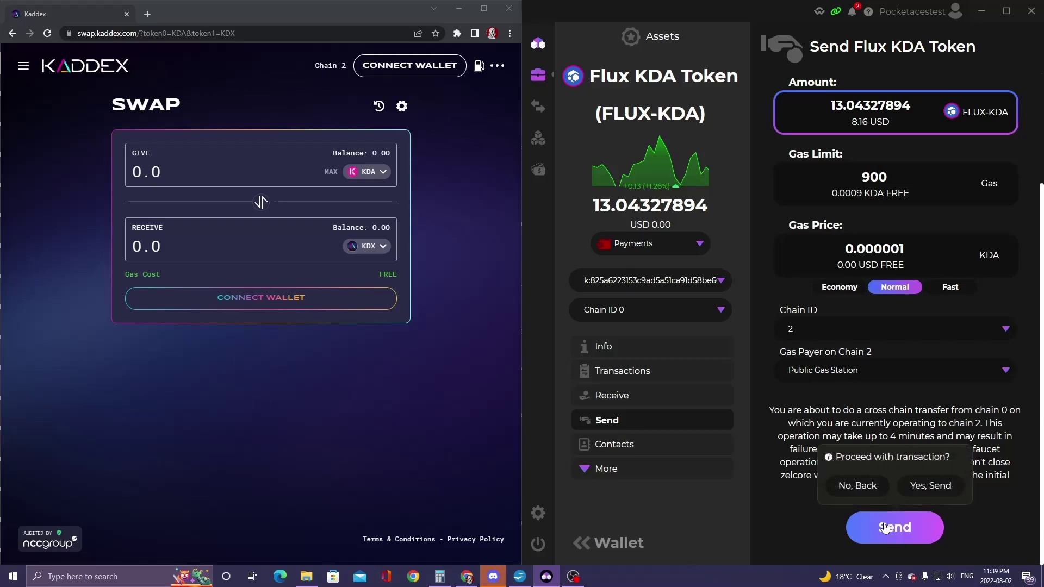
pyautogui.click(935, 486)
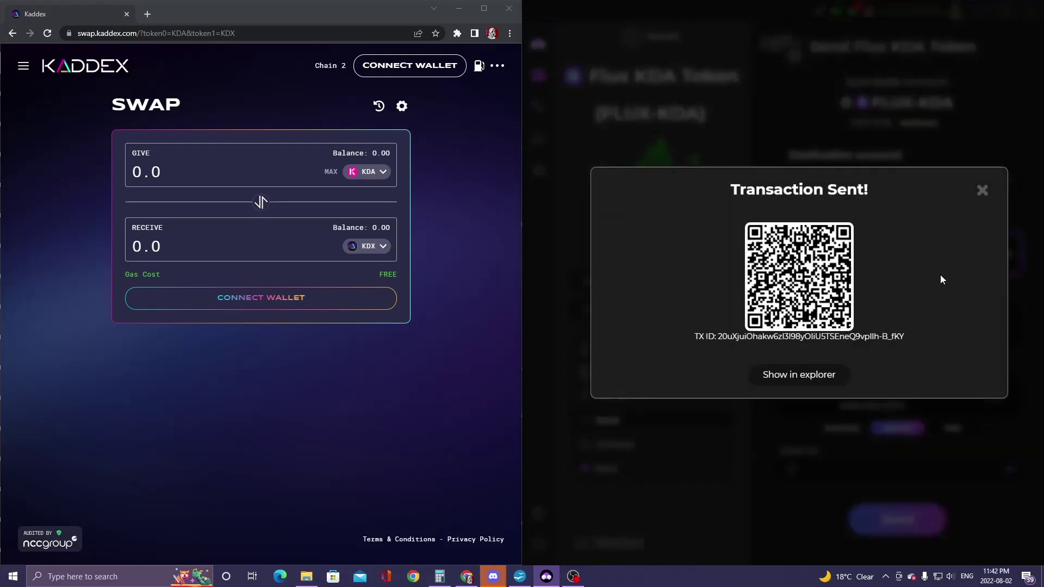
pyautogui.click(983, 190)
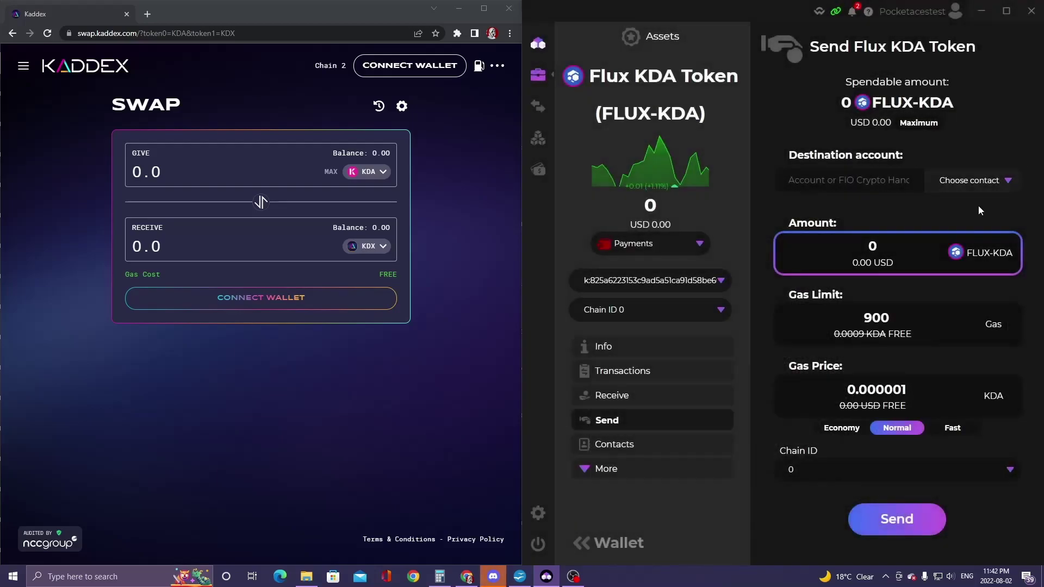
# - Set the send form's destination Chain ID to 2
pyautogui.click(988, 477)
pyautogui.click(803, 329)
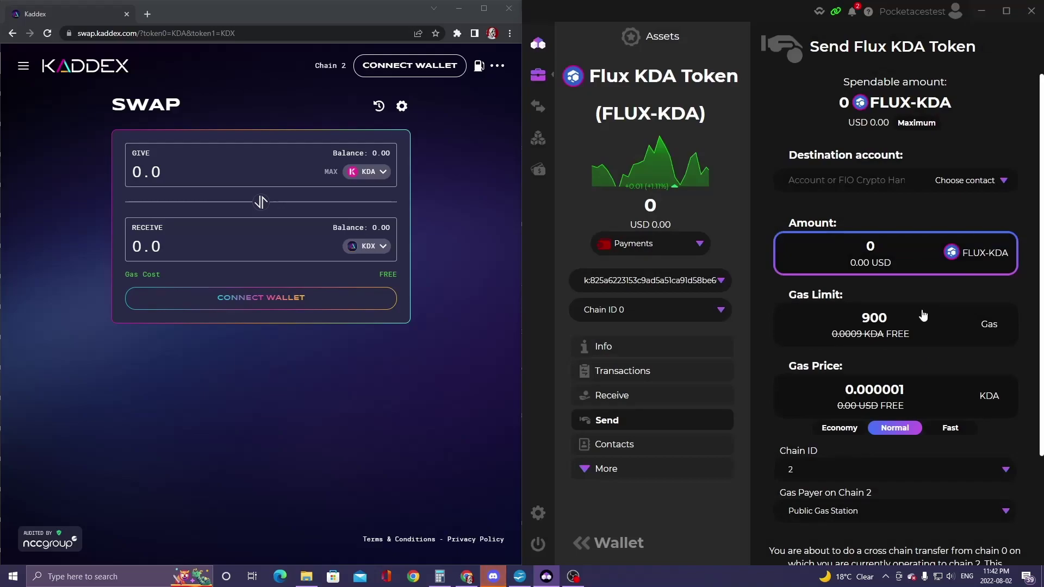
pyautogui.click(635, 311)
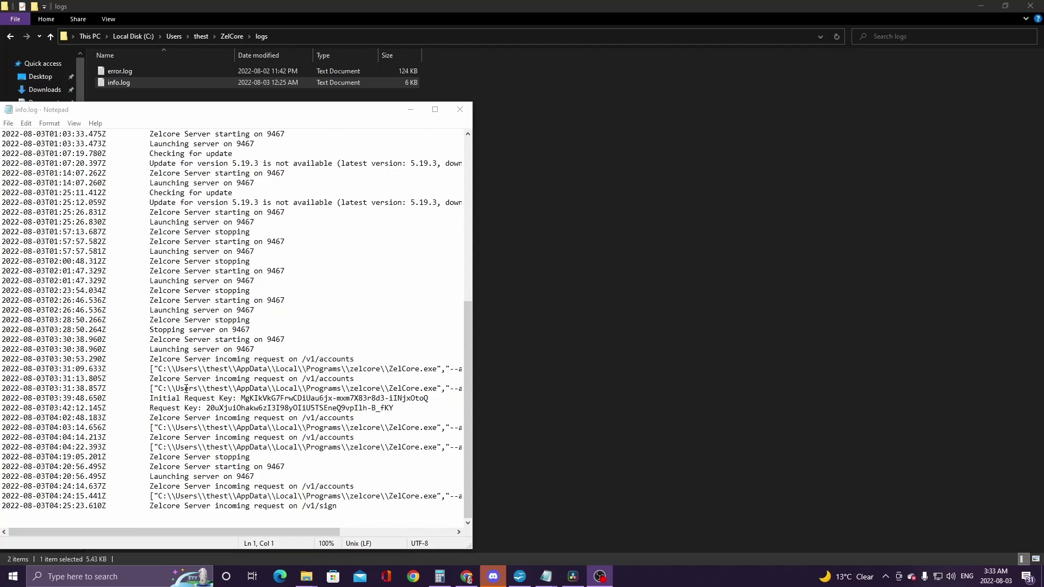
# - Select the request key after 'Initial Request Key:' in info.log
pyautogui.moveTo(240, 398); pyautogui.dragTo(429, 399)
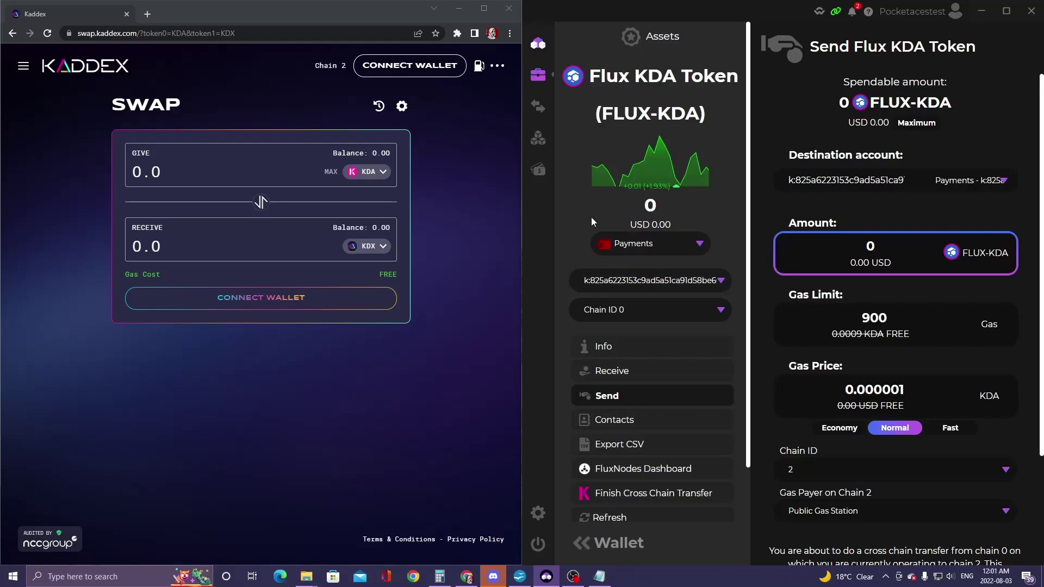
# - Paste the request key into the Kadena Transfer Tool and finish the chain 0 to 2 transfer
pyautogui.click(627, 498)
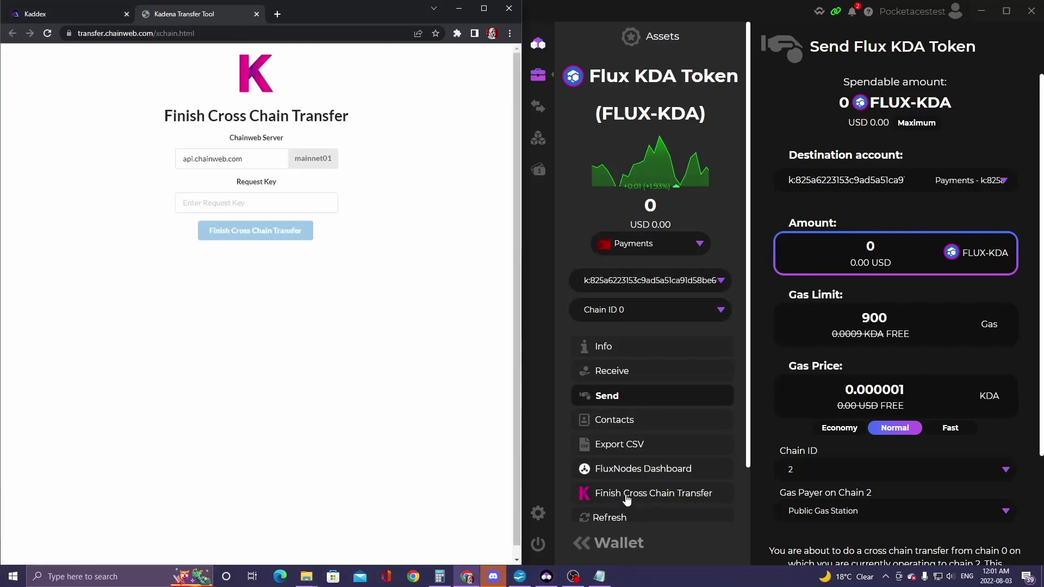
pyautogui.click(223, 203)
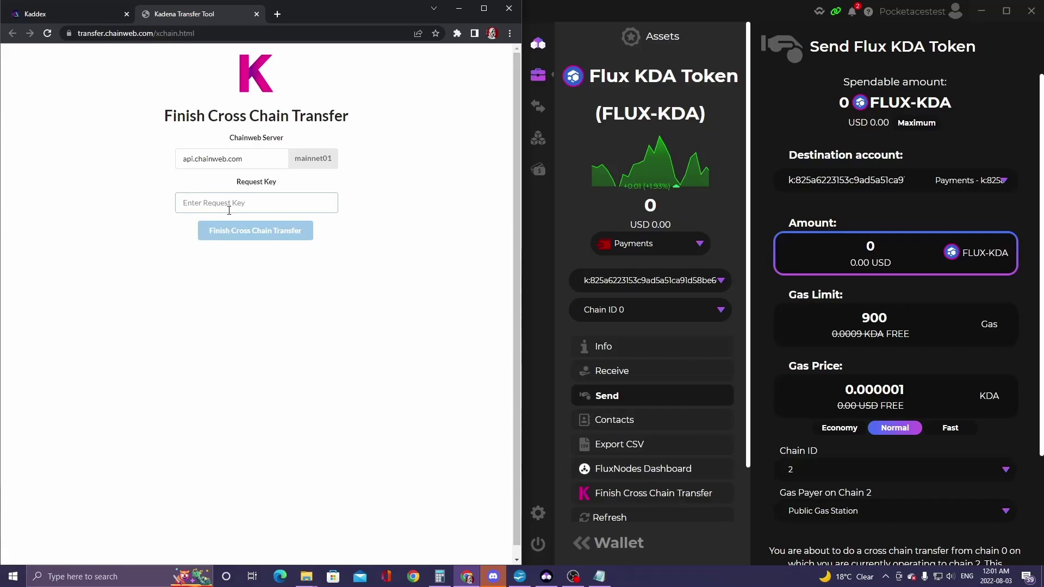
pyautogui.hotkey('ctrl', 'v')
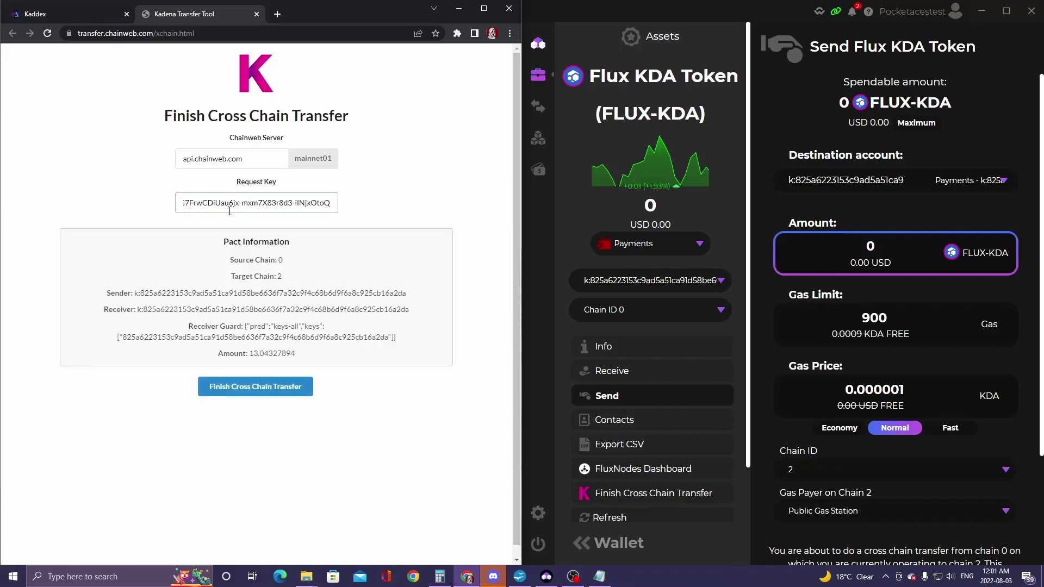
pyautogui.click(263, 390)
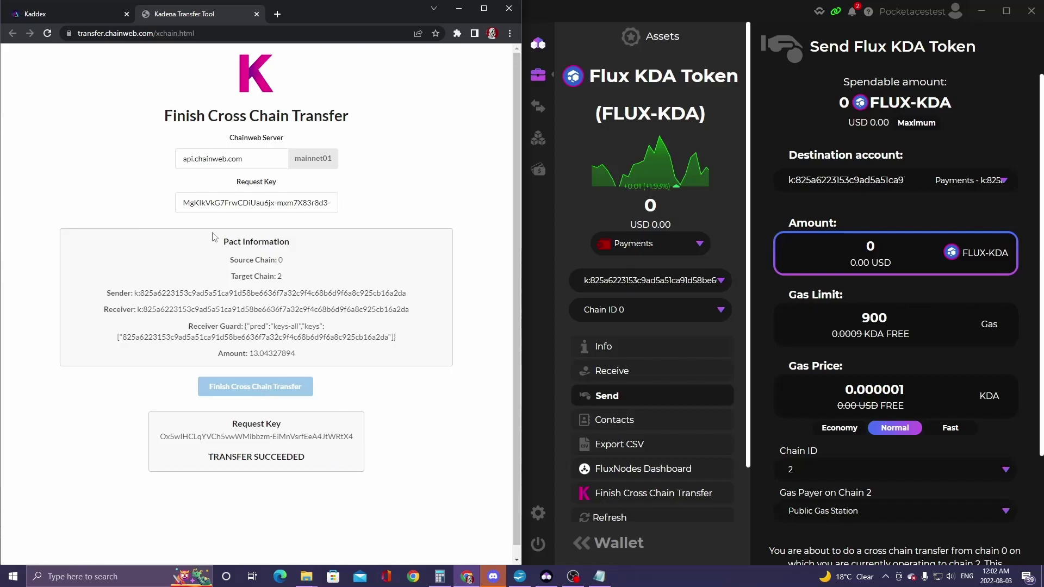
# - Switch the Zelcore wallet to Chain ID 2 and begin connecting a wallet on Kaddex
pyautogui.click(256, 14)
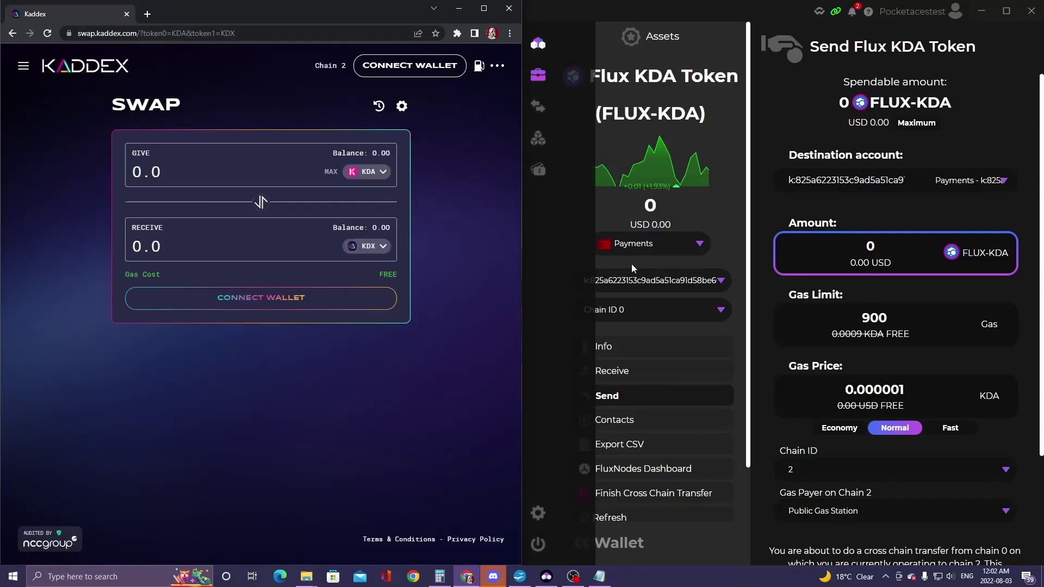
pyautogui.click(636, 313)
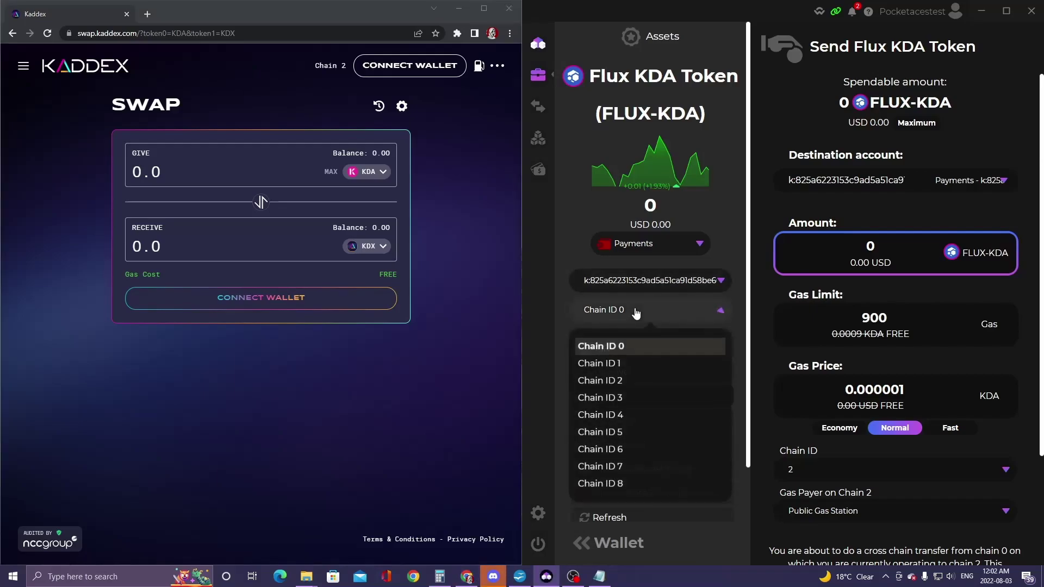
pyautogui.click(623, 380)
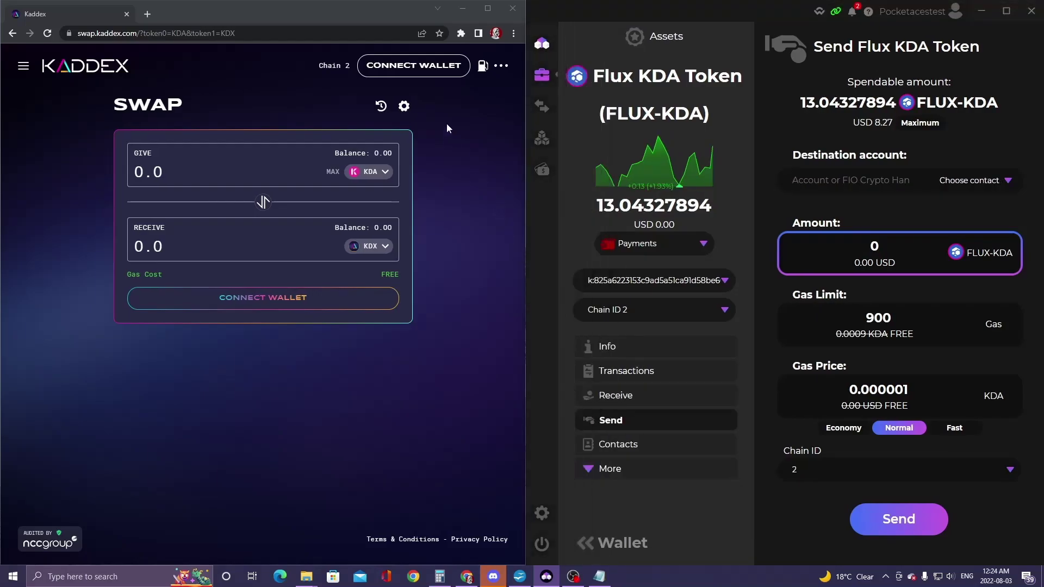
pyautogui.click(414, 65)
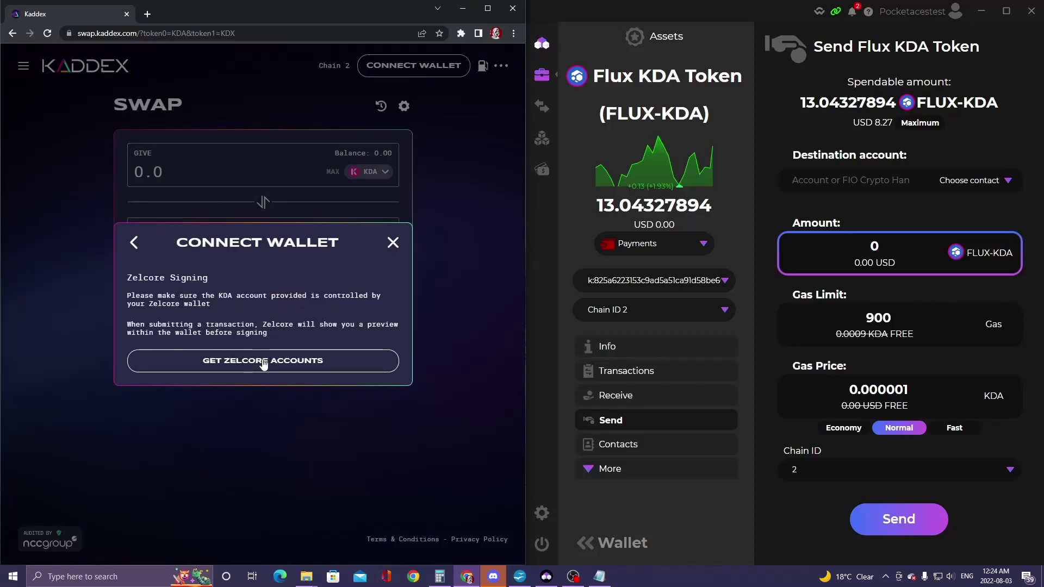
# - Share the Zelcore Kadena accounts with Kaddex, authorising with the wallet PIN
pyautogui.click(262, 360)
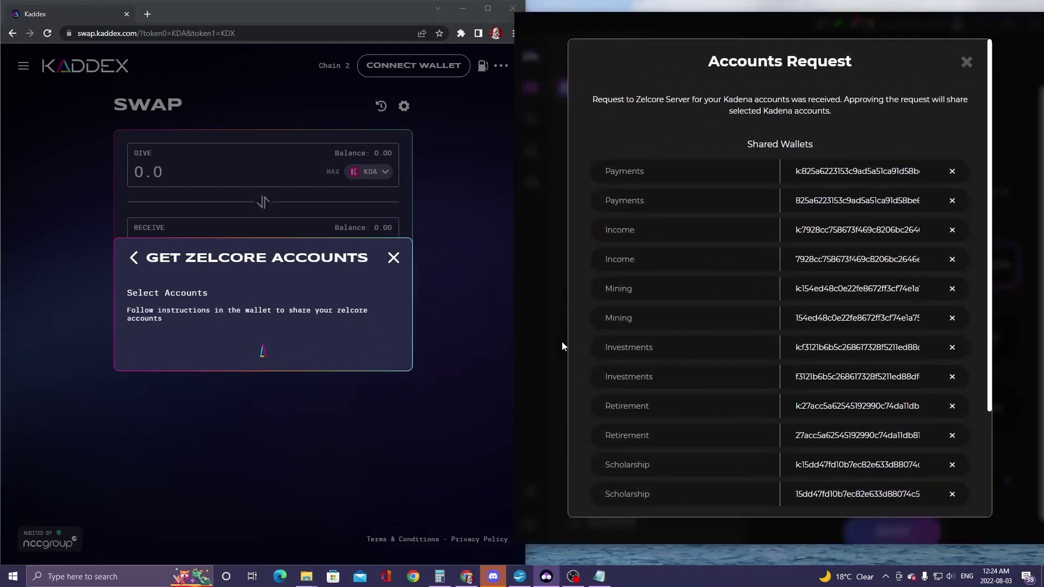
pyautogui.scroll(-3, 783, 418)
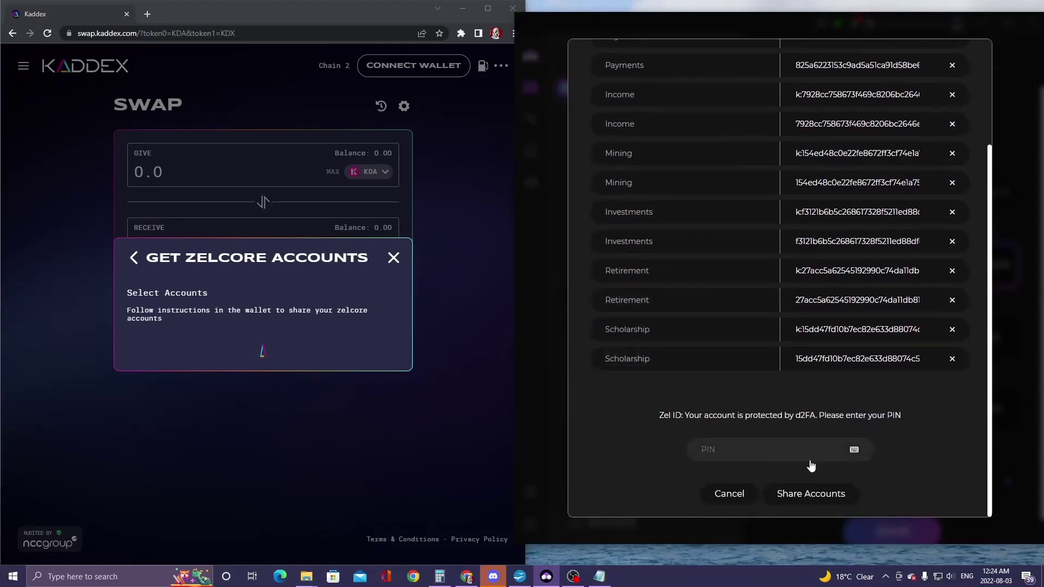
pyautogui.click(759, 460)
pyautogui.write('****')
pyautogui.click(818, 496)
# - Connect Kaddex to the wallet's k: public key
pyautogui.click(158, 326)
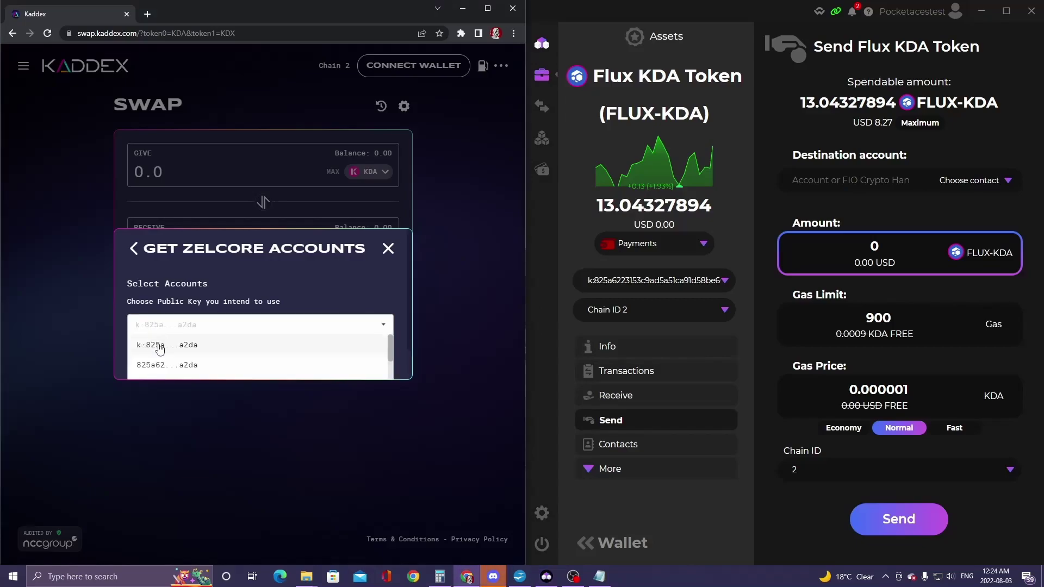
pyautogui.click(159, 349)
pyautogui.click(330, 357)
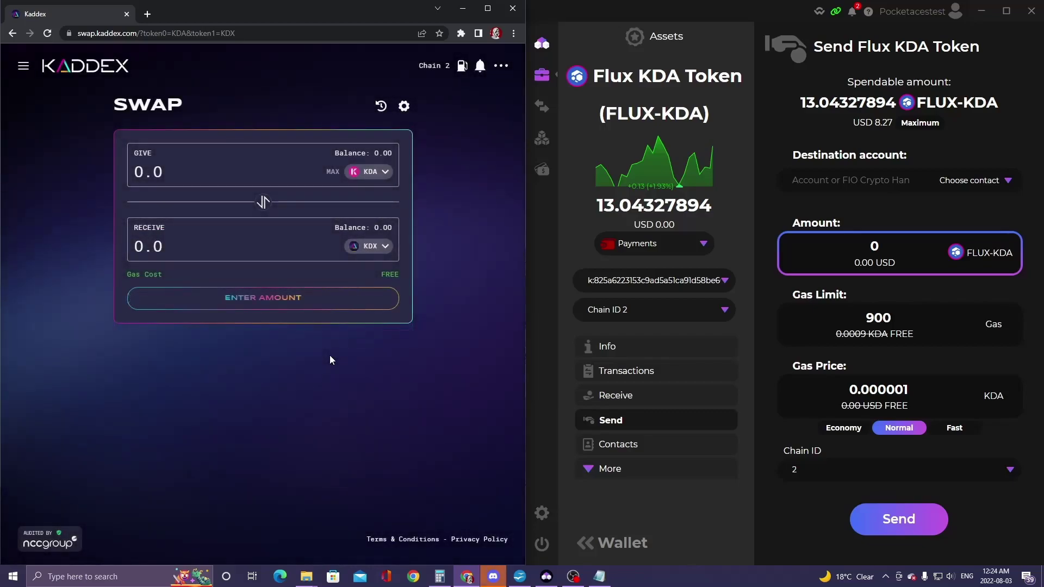
# - Reverse the swap to give the full 13.04327894 FLUX balance for about 4.3829 KDA
pyautogui.click(261, 202)
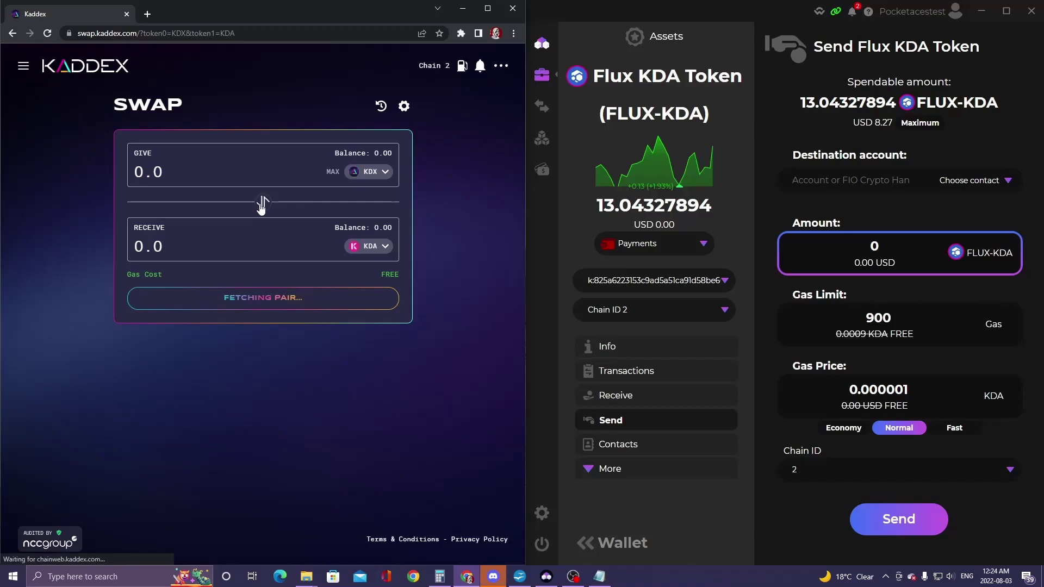
pyautogui.click(374, 173)
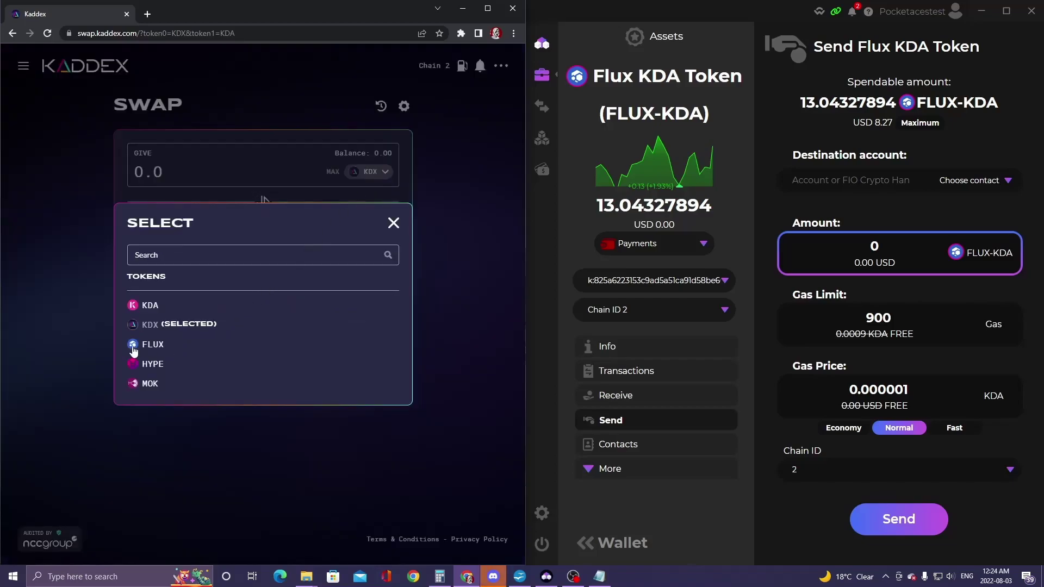
pyautogui.click(151, 346)
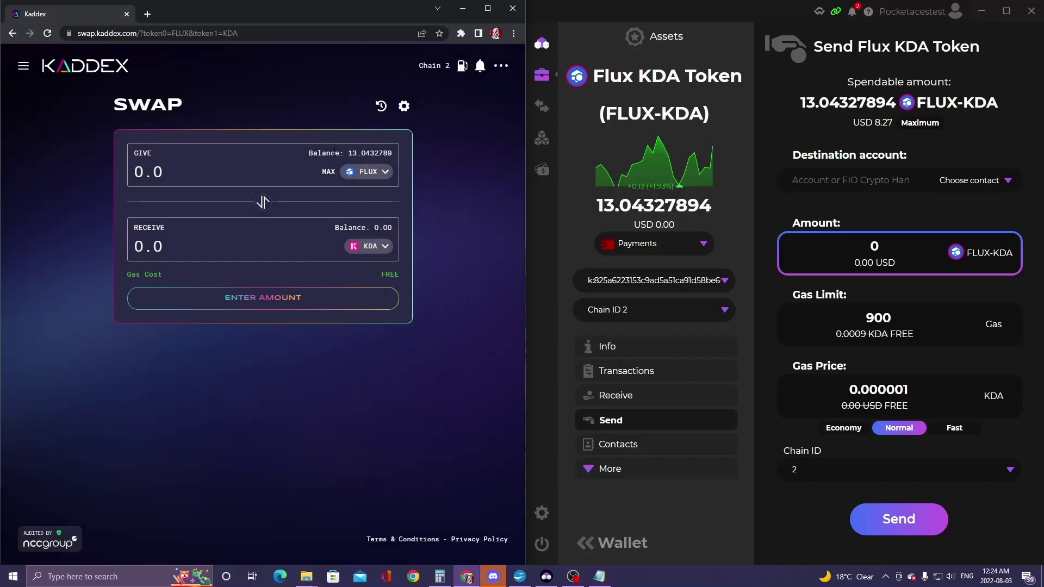
pyautogui.click(327, 172)
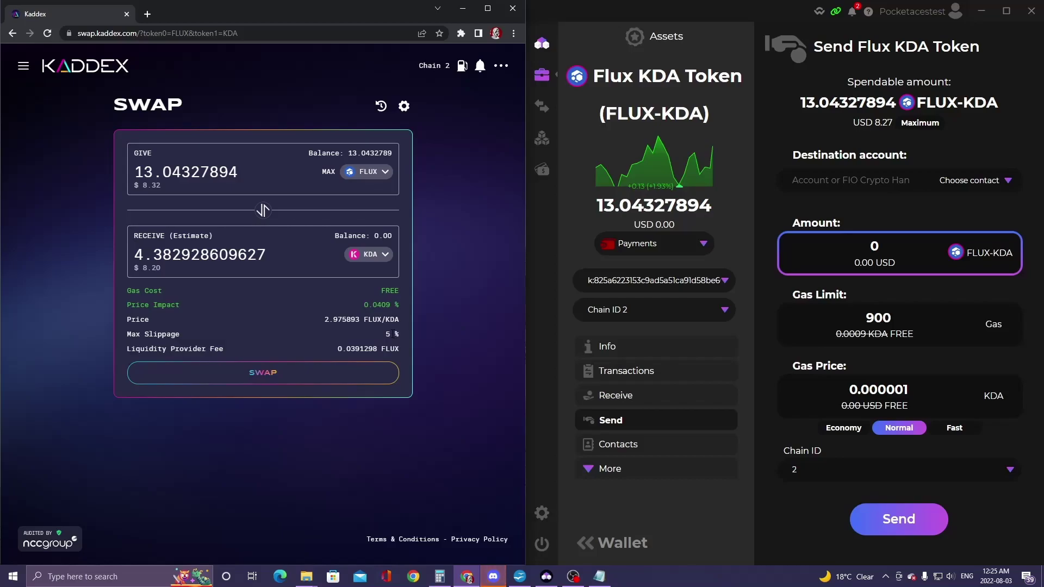
# - Lower the maximum slippage tolerance to 0.5% in the transaction settings
pyautogui.click(405, 107)
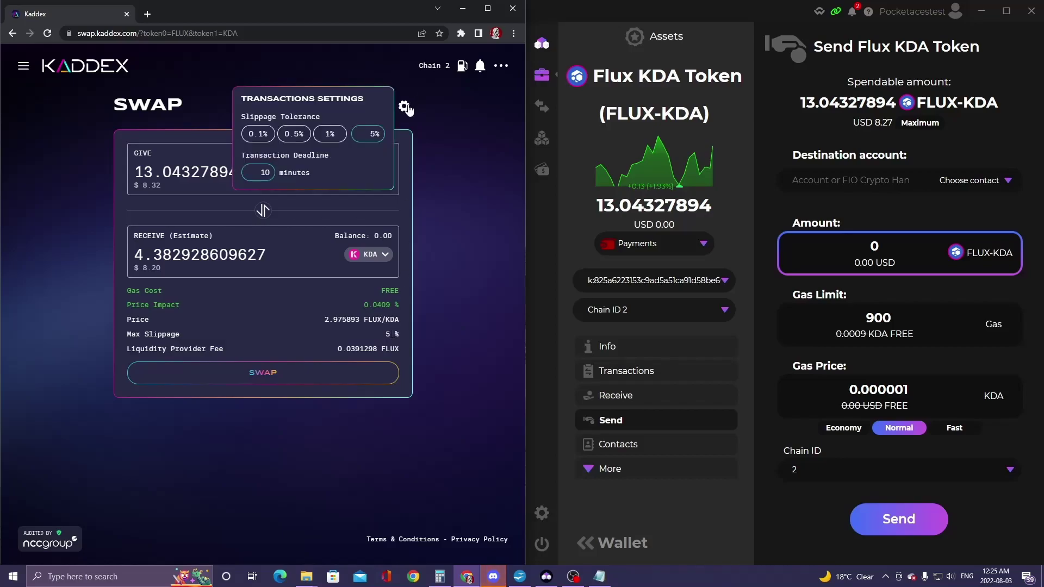
pyautogui.click(300, 139)
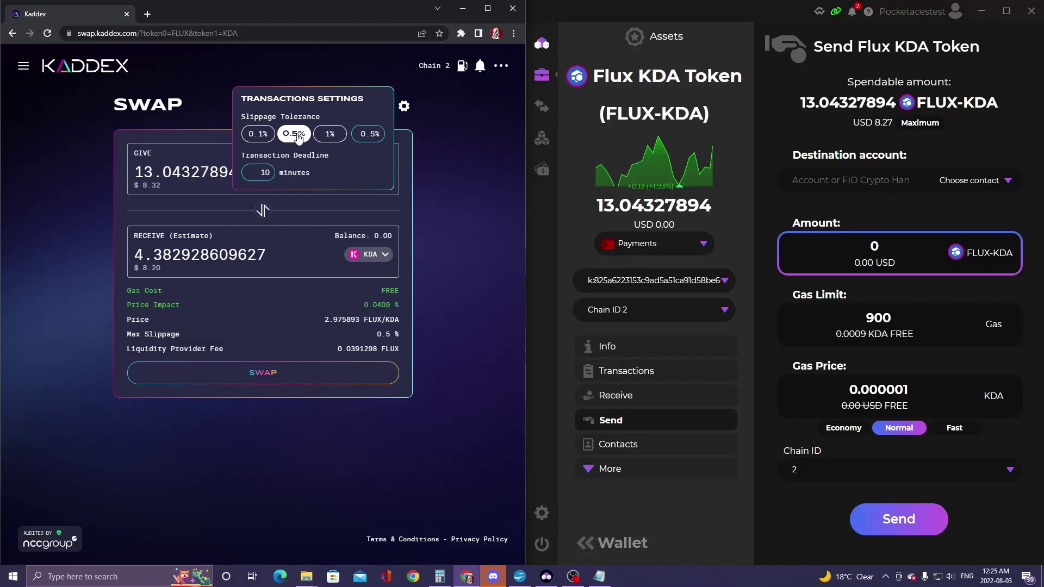
pyautogui.doubleClick(269, 177)
pyautogui.click(459, 291)
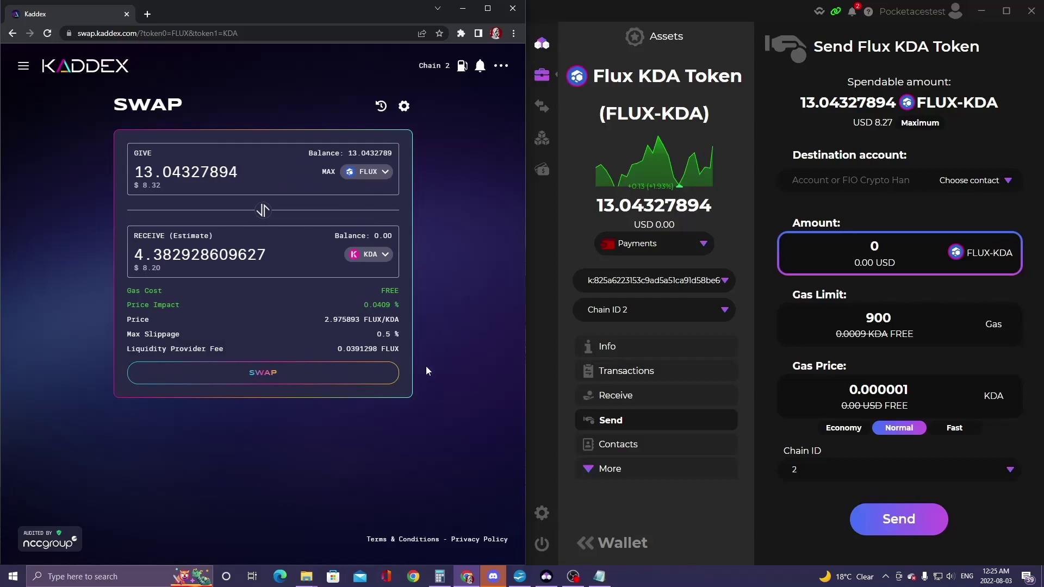
# - Sign the FLUX-to-KDA SwapIn request in Zelcore with the PIN, then confirm it in Kaddex
pyautogui.click(257, 375)
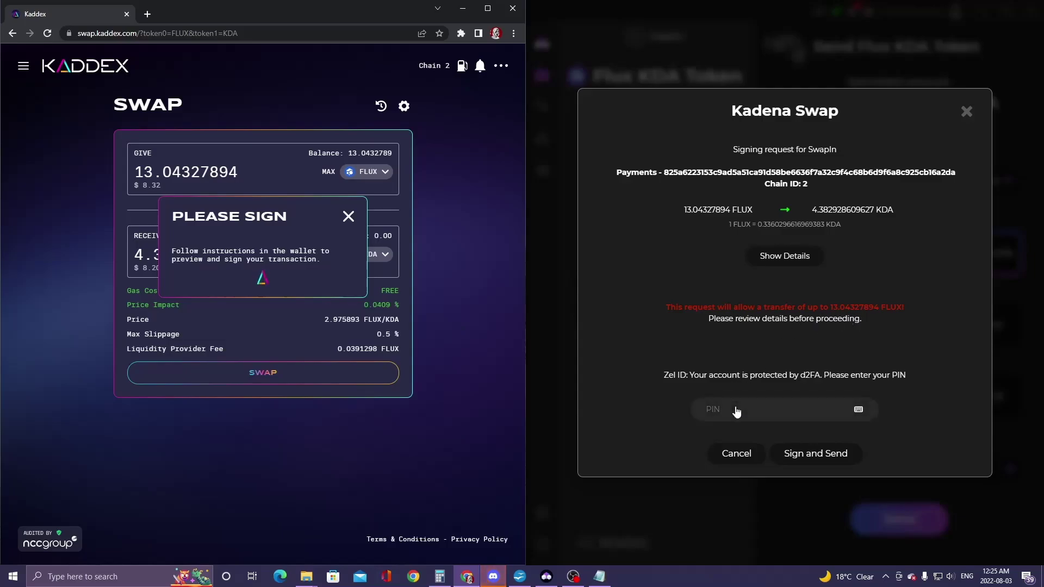
pyautogui.click(761, 410)
pyautogui.write('****')
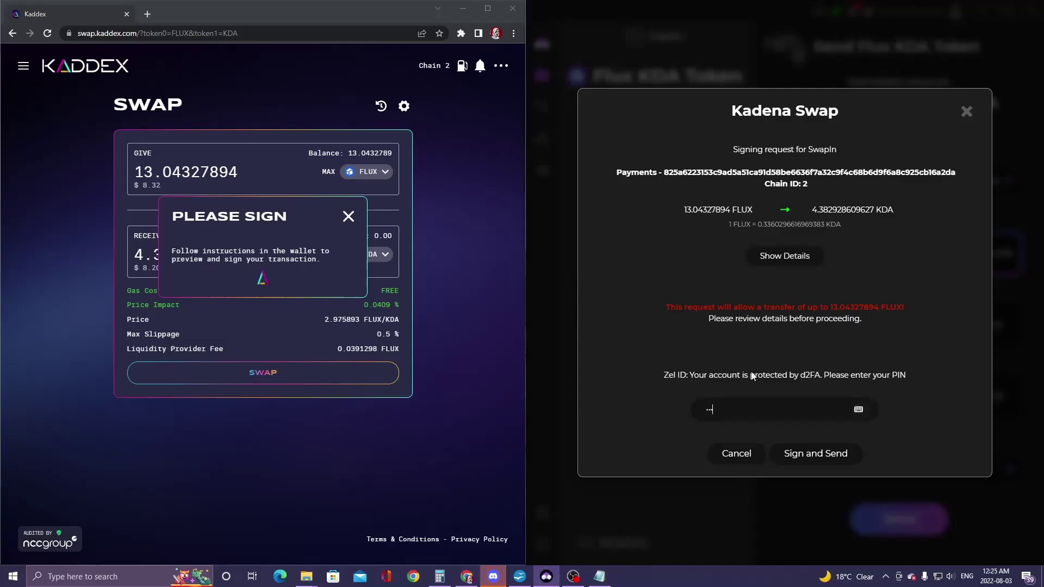
pyautogui.click(813, 454)
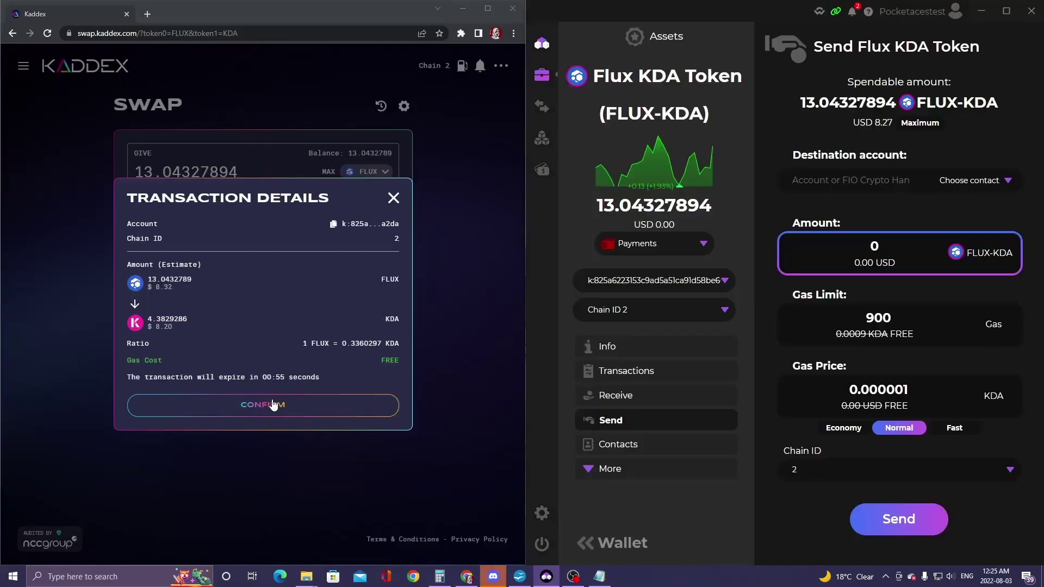
pyautogui.click(258, 409)
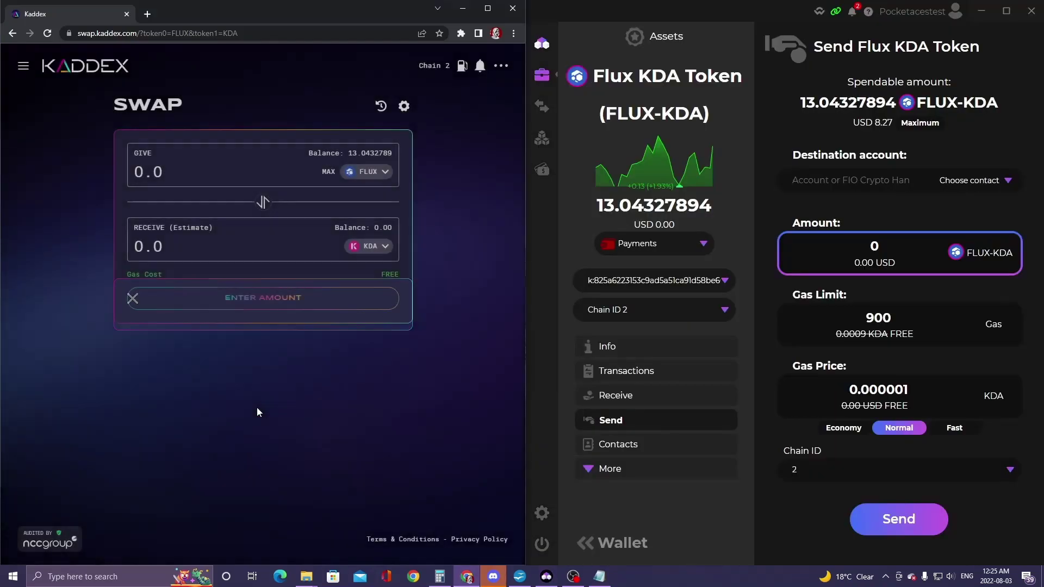